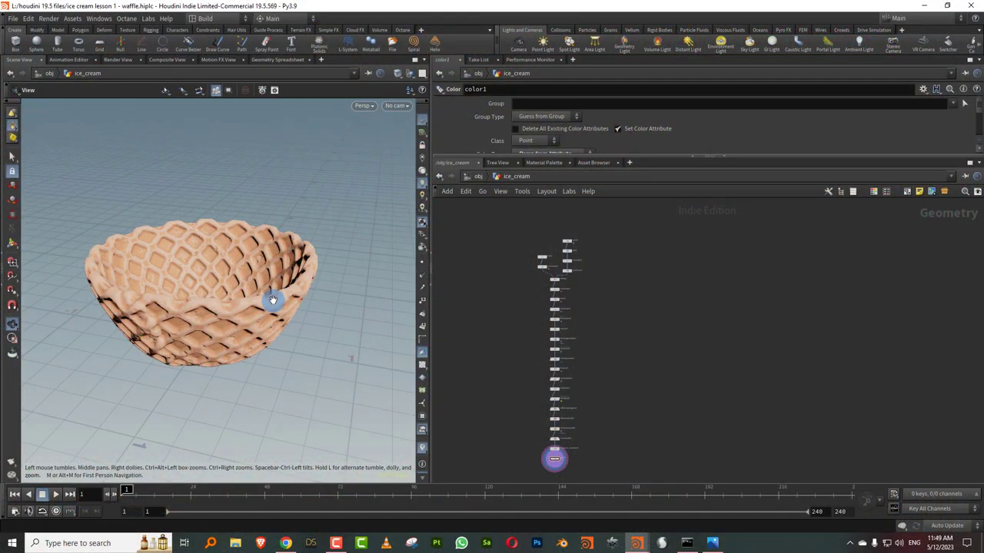
# Switch to the photo viewer and examine the ice cream scoop reference photos, including the blueberry scoop in a waffle bowl.
pyautogui.click(543, 269)
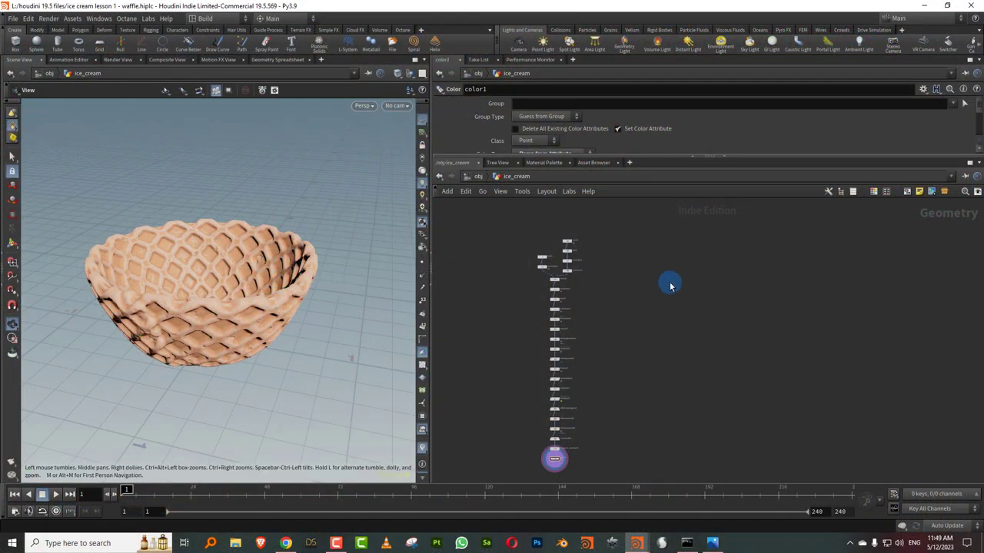
pyautogui.moveTo(670, 286); pyautogui.dragTo(565, 301, button='middle')
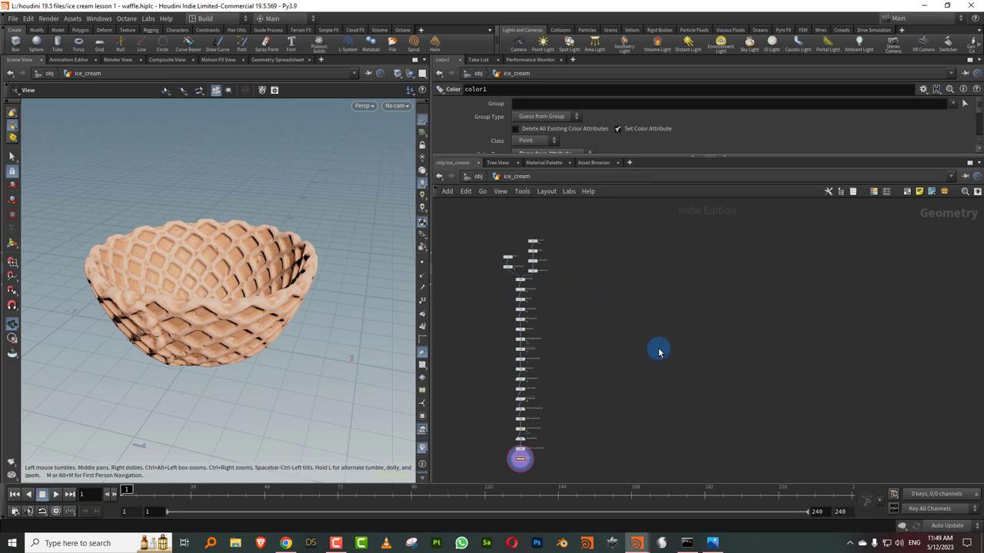
pyautogui.click(716, 543)
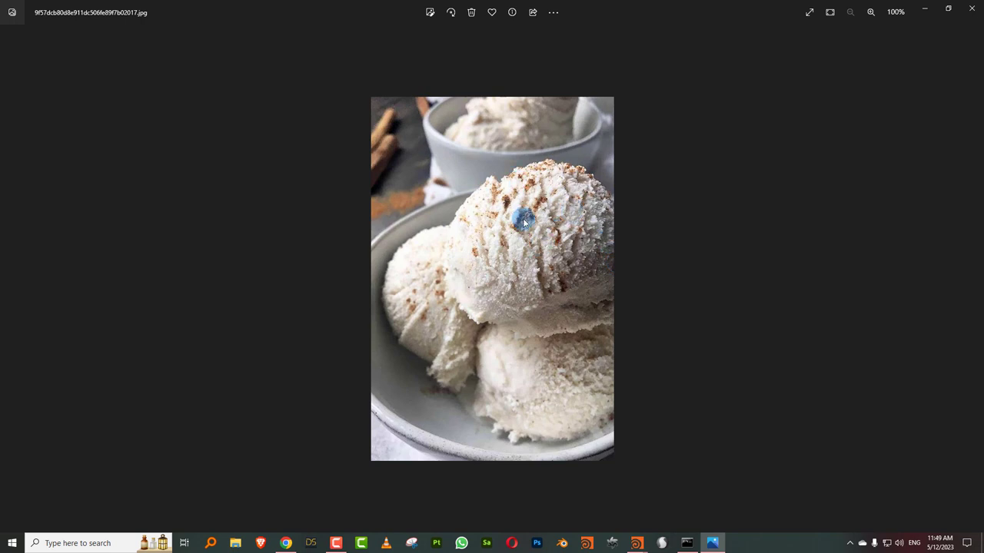
pyautogui.press('Right')
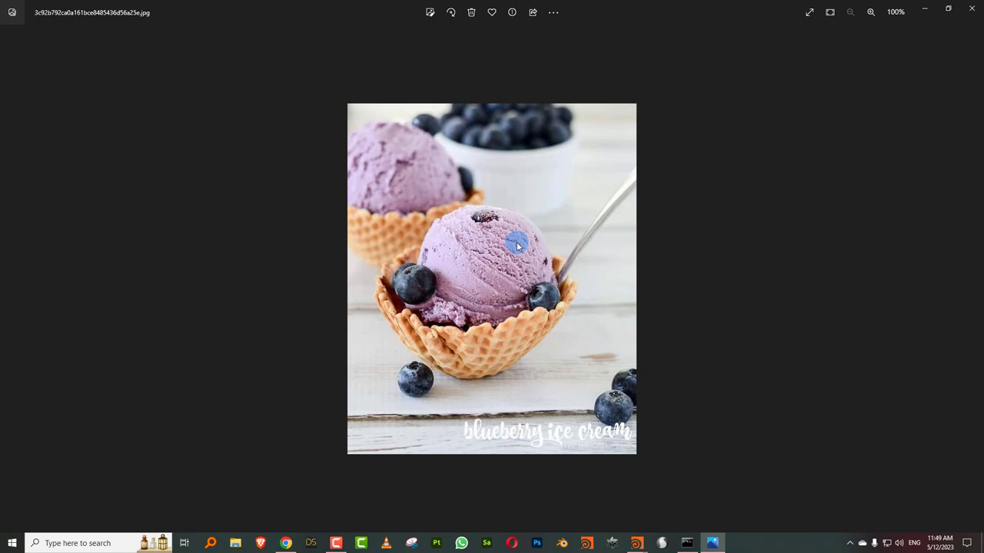
pyautogui.click(924, 10)
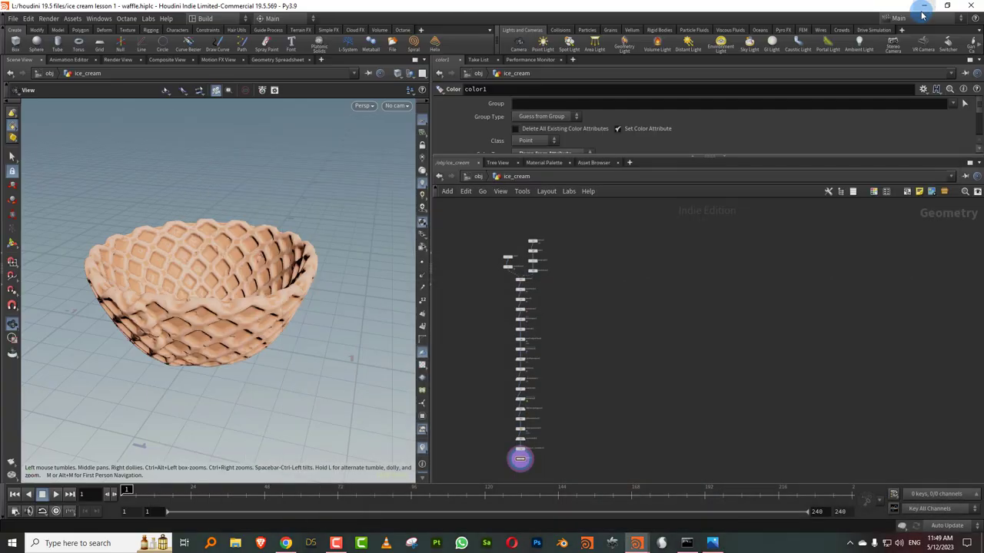
# Add a Sphere node in the empty network area beside the waffle bowl's node chain.
pyautogui.press('Tab')
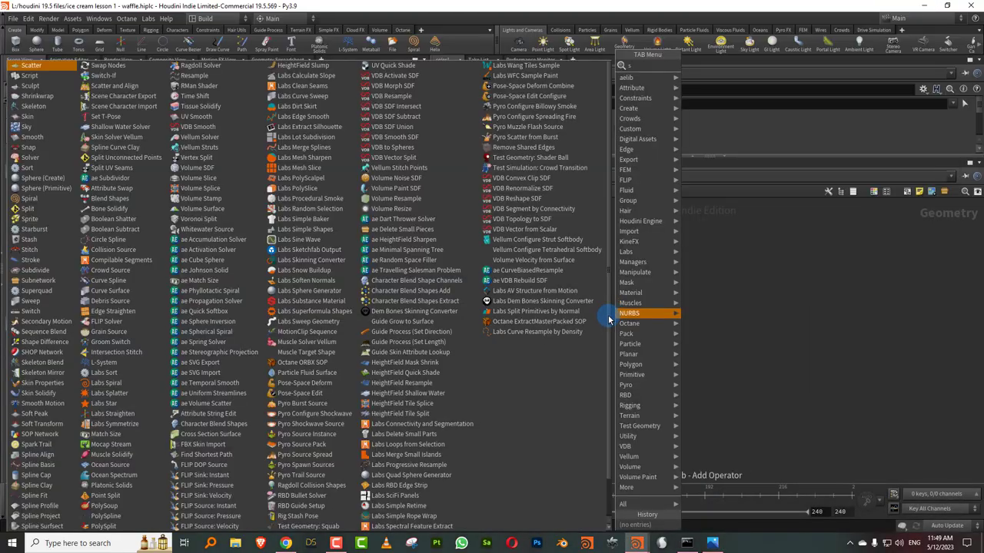
pyautogui.write('sp')
pyautogui.click(744, 69)
pyautogui.click(602, 299)
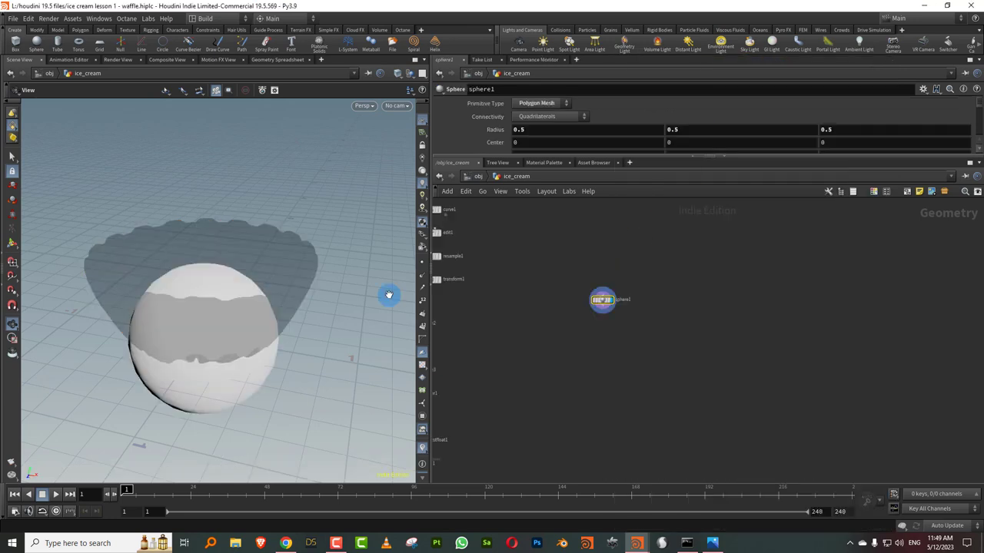
pyautogui.moveTo(271, 247); pyautogui.dragTo(277, 286)
pyautogui.moveTo(608, 324); pyautogui.dragTo(574, 331, button='middle')
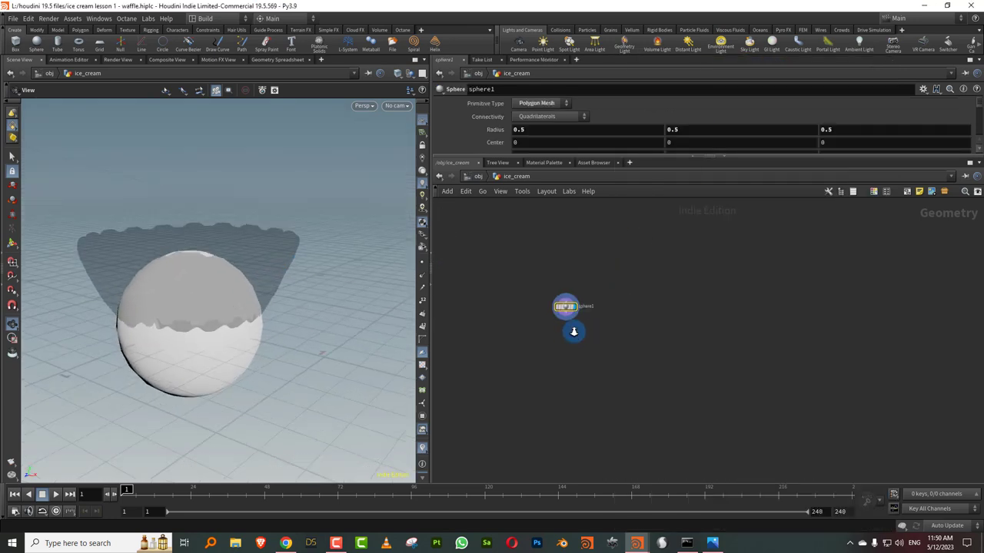
# Set the sphere's primitive type to Polygon and its frequency to 30.
pyautogui.scroll(3, 573, 332)
pyautogui.click(551, 107)
pyautogui.click(538, 125)
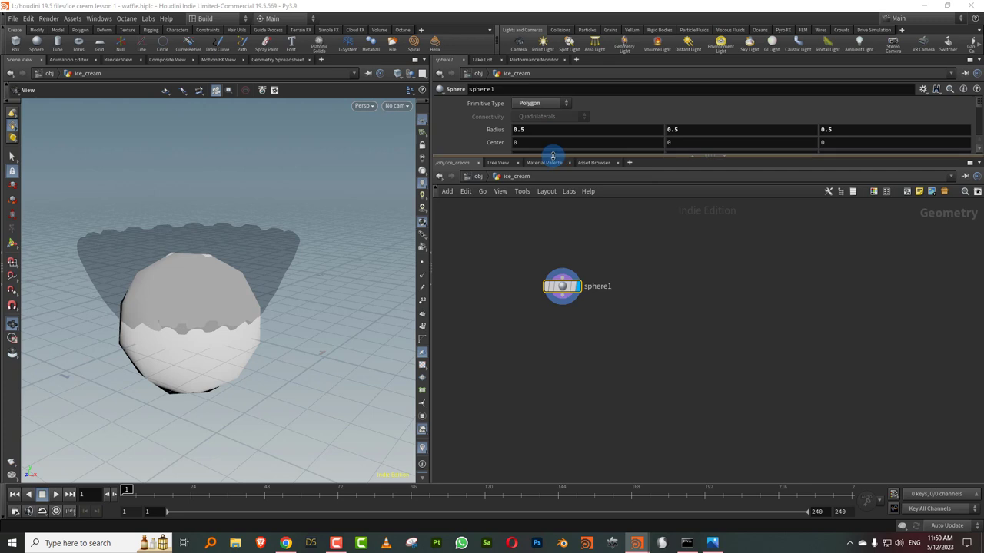
pyautogui.moveTo(552, 156); pyautogui.dragTo(550, 264)
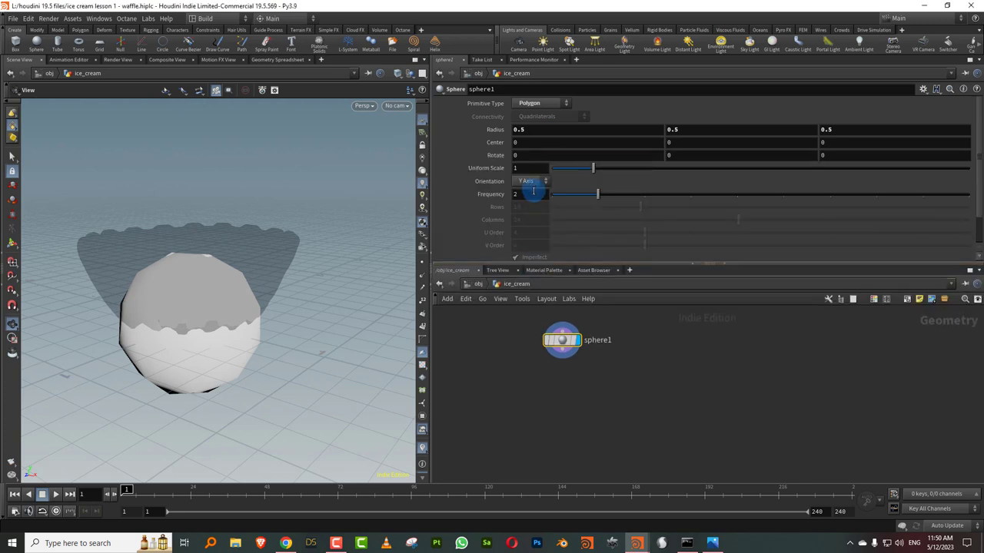
pyautogui.click(532, 193)
pyautogui.write('30')
pyautogui.press('Return')
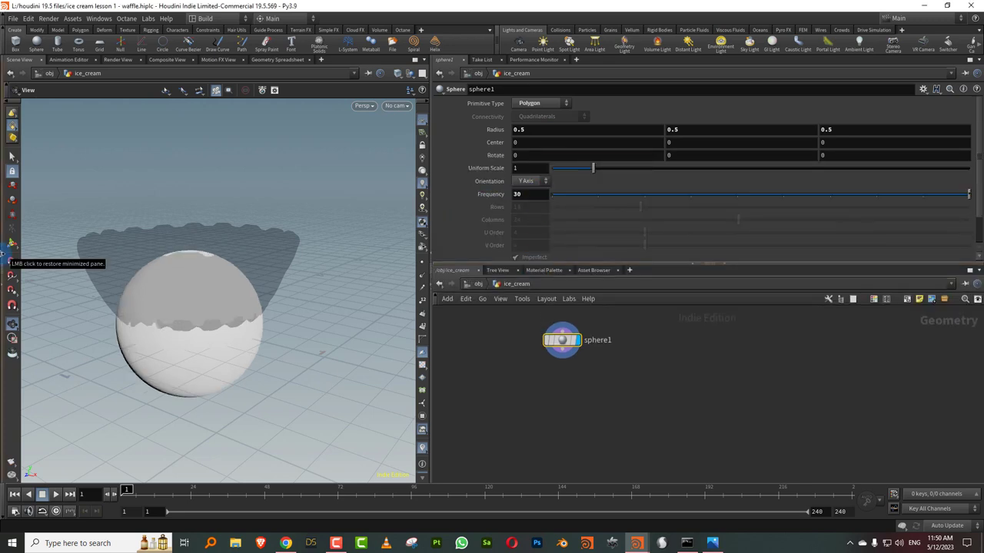
pyautogui.moveTo(615, 264); pyautogui.dragTo(618, 189)
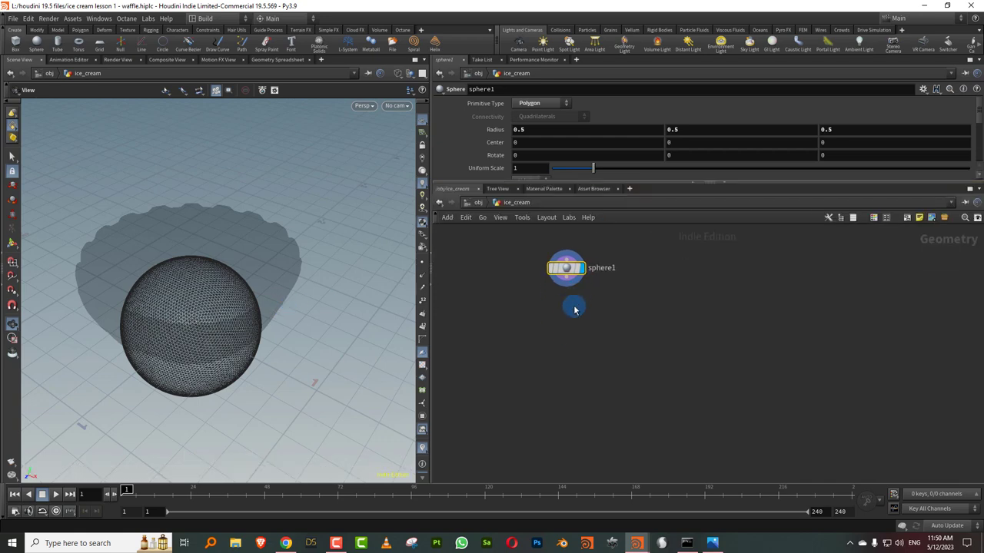
# Add a Transform node after the sphere and move the sphere up by about 0.375 in Y.
pyautogui.press('Tab')
pyautogui.write('tr')
pyautogui.click(676, 95)
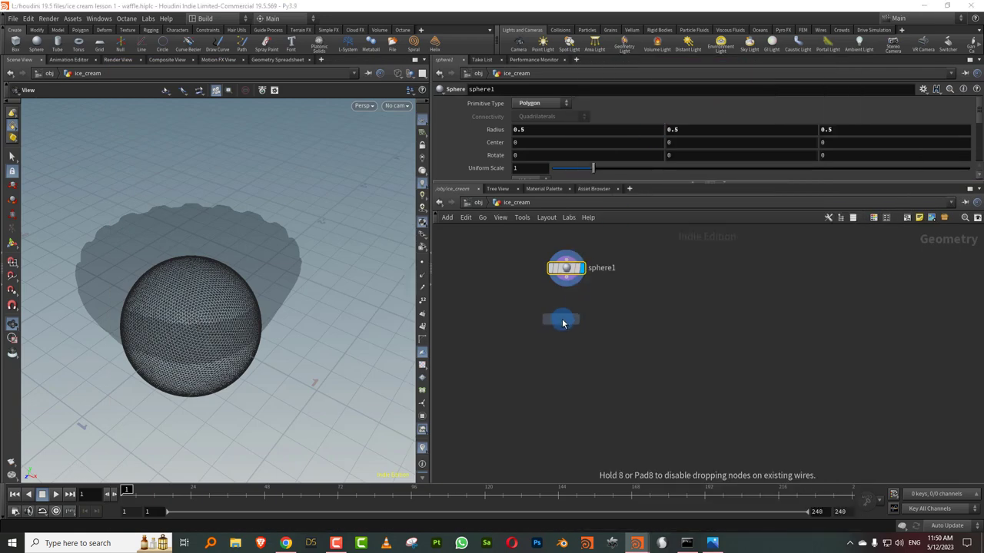
pyautogui.click(565, 318)
pyautogui.click(570, 336)
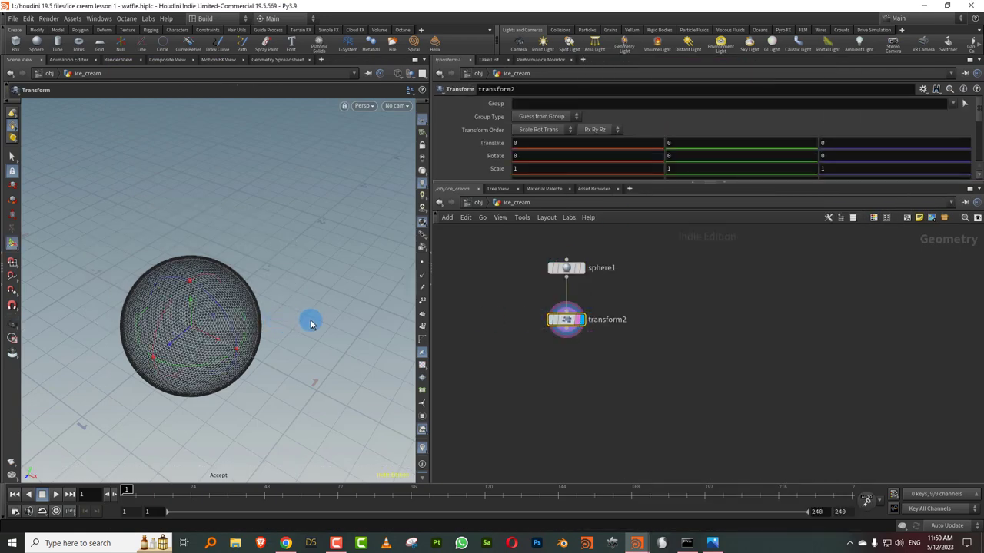
pyautogui.moveTo(312, 323); pyautogui.dragTo(267, 268)
pyautogui.press('Return')
pyautogui.moveTo(197, 292); pyautogui.dragTo(194, 246)
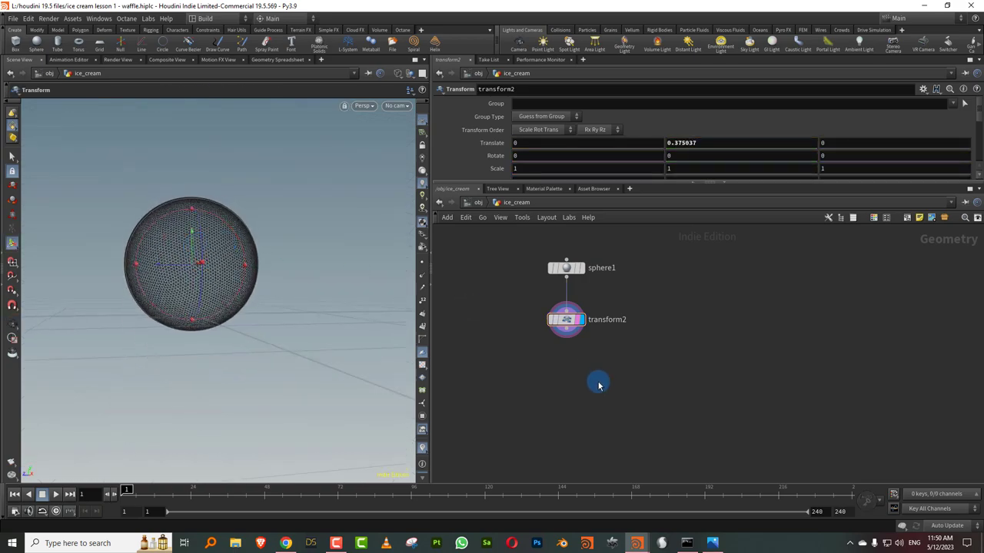
pyautogui.press('Tab')
pyautogui.write('clip')
pyautogui.click(718, 55)
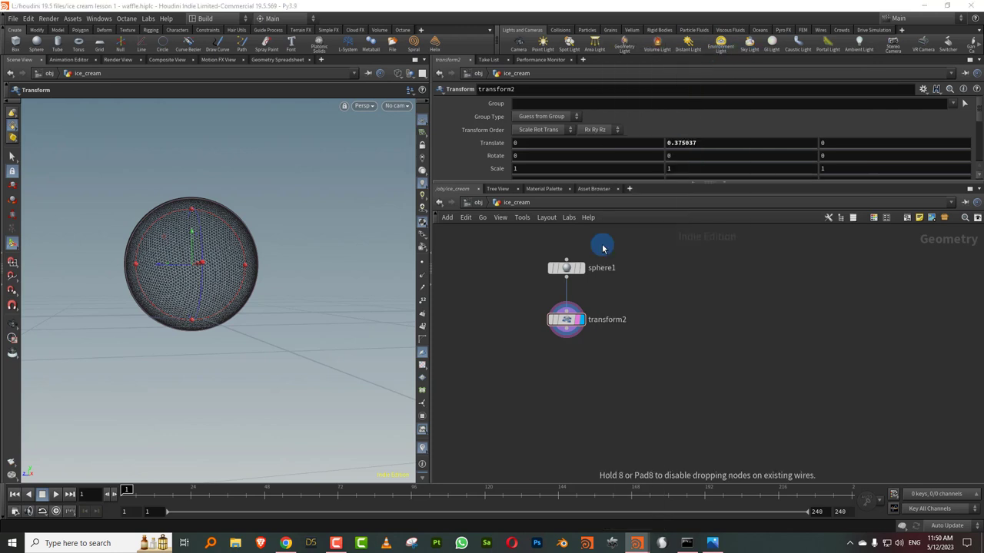
pyautogui.click(570, 377)
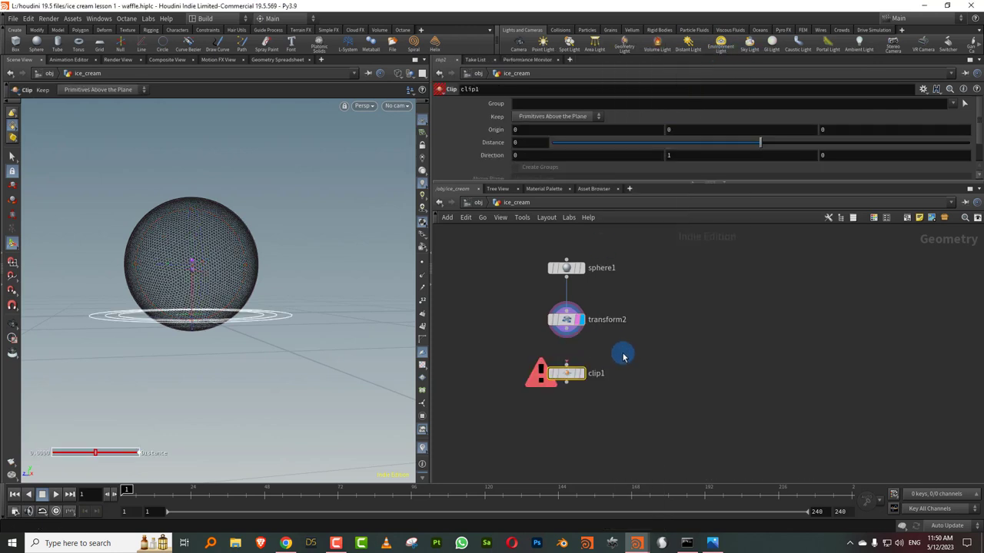
pyautogui.press('Delete')
pyautogui.press('Tab')
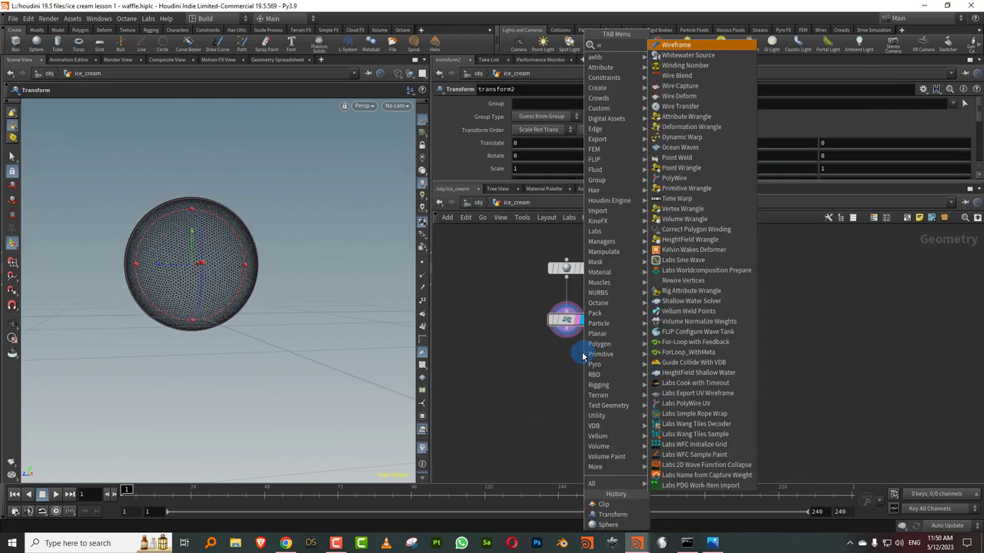
pyautogui.write('wrang')
pyautogui.press('Return')
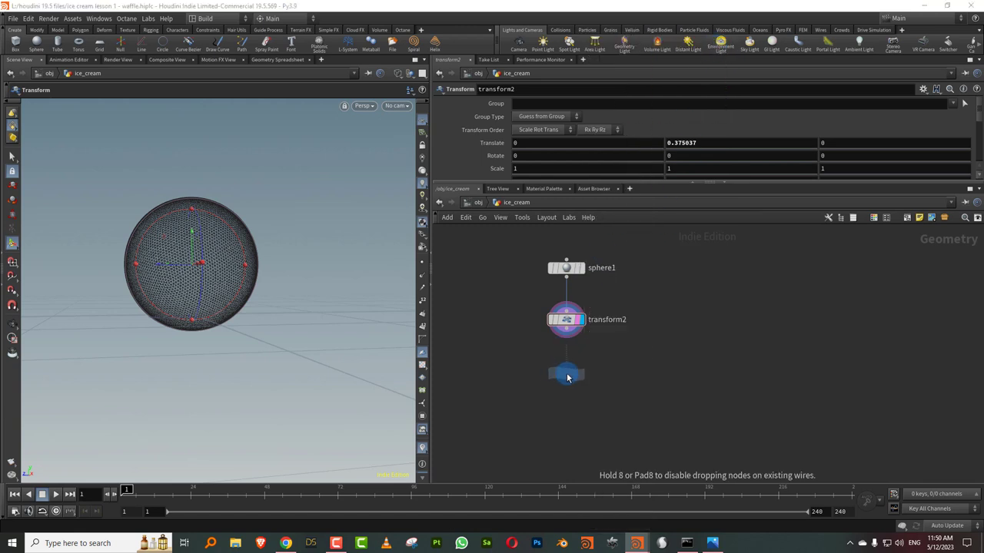
pyautogui.click(566, 370)
pyautogui.moveTo(570, 335); pyautogui.dragTo(566, 365)
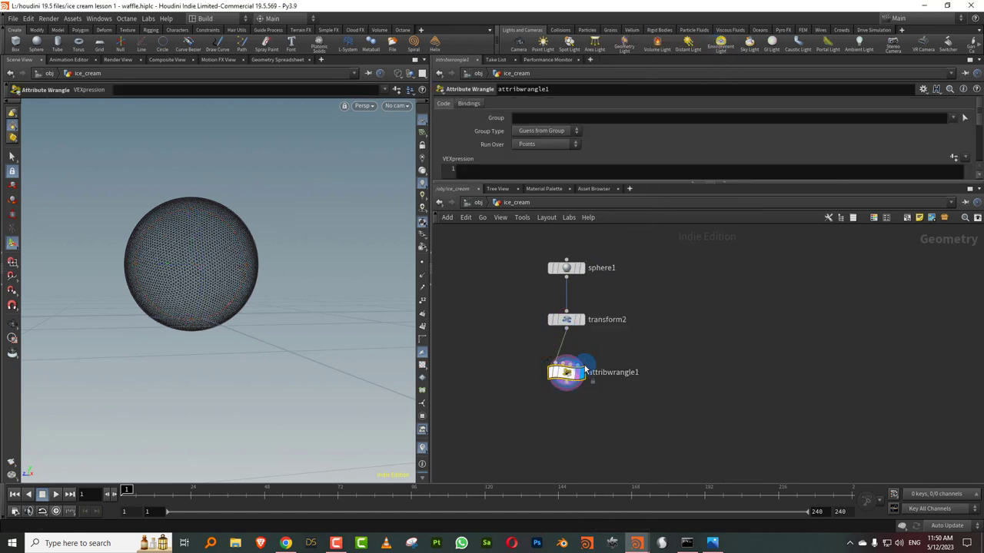
pyautogui.moveTo(529, 189); pyautogui.dragTo(511, 262)
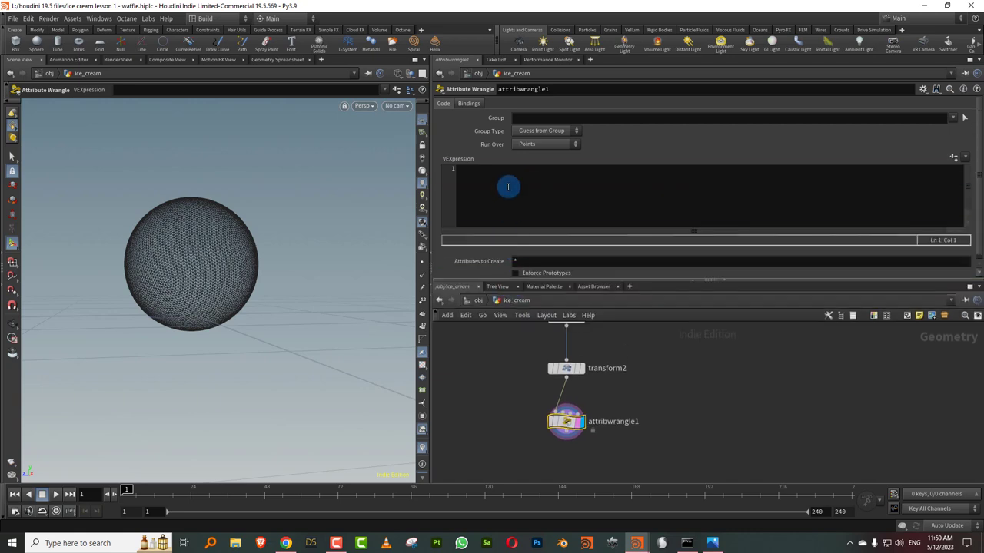
pyautogui.click(510, 193)
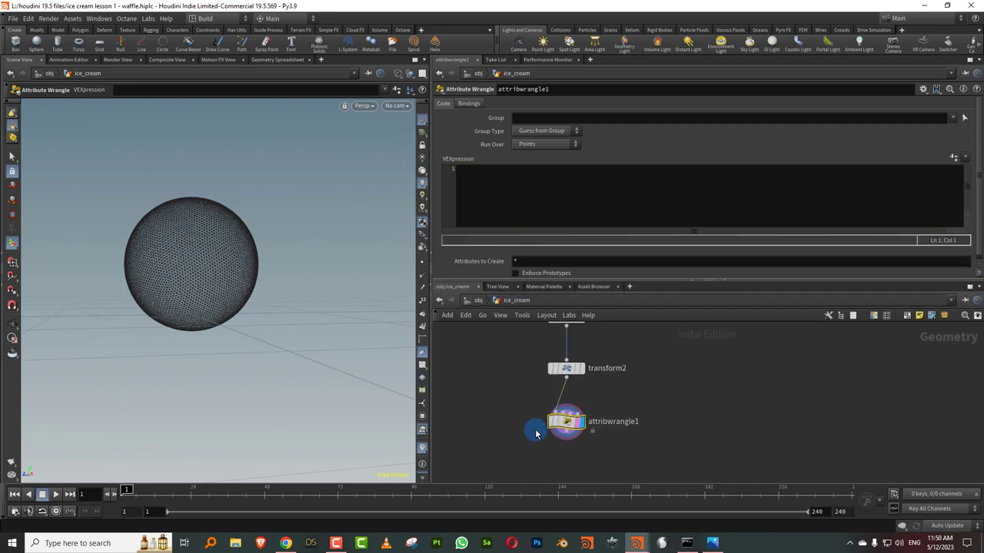
pyautogui.press('Delete')
# Add a Group Expression node after the sphere's transform and name its primitive group flat.
pyautogui.press('Tab')
pyautogui.write('grou')
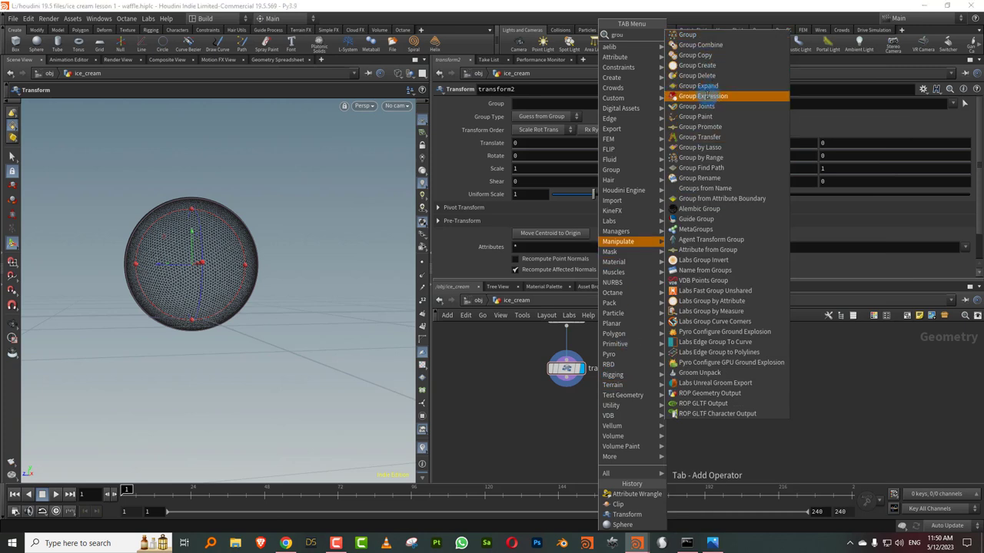
pyautogui.click(704, 95)
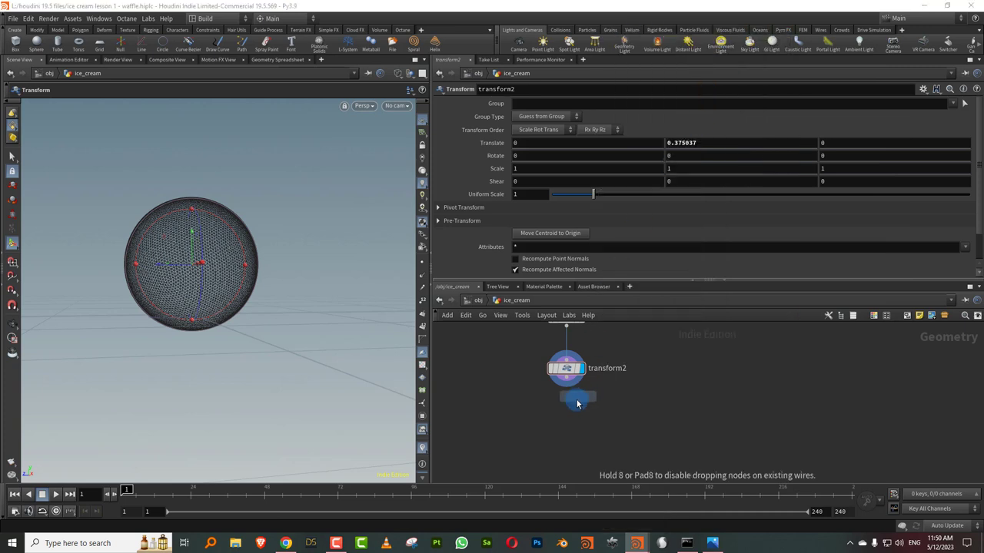
pyautogui.click(567, 414)
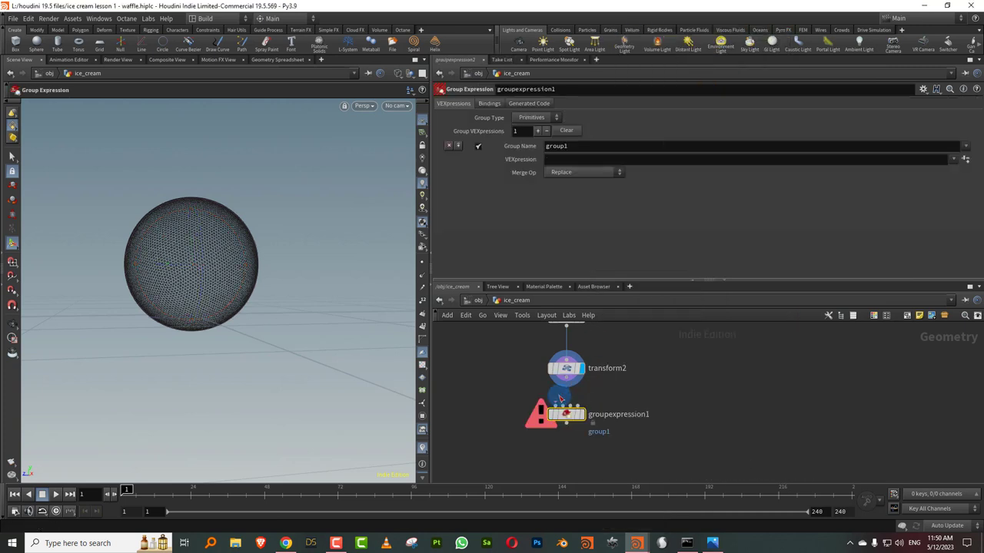
pyautogui.click(573, 150)
pyautogui.write('flat')
pyautogui.press('Return')
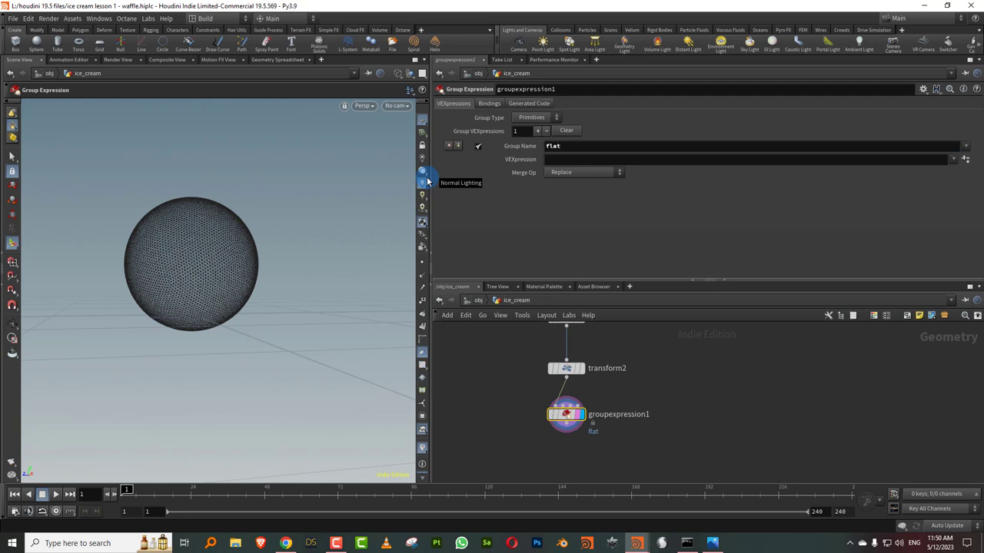
# Set the flat group's VEXpression to @P.y<0 to group the sphere's primitives below the ground plane.
pyautogui.click(581, 163)
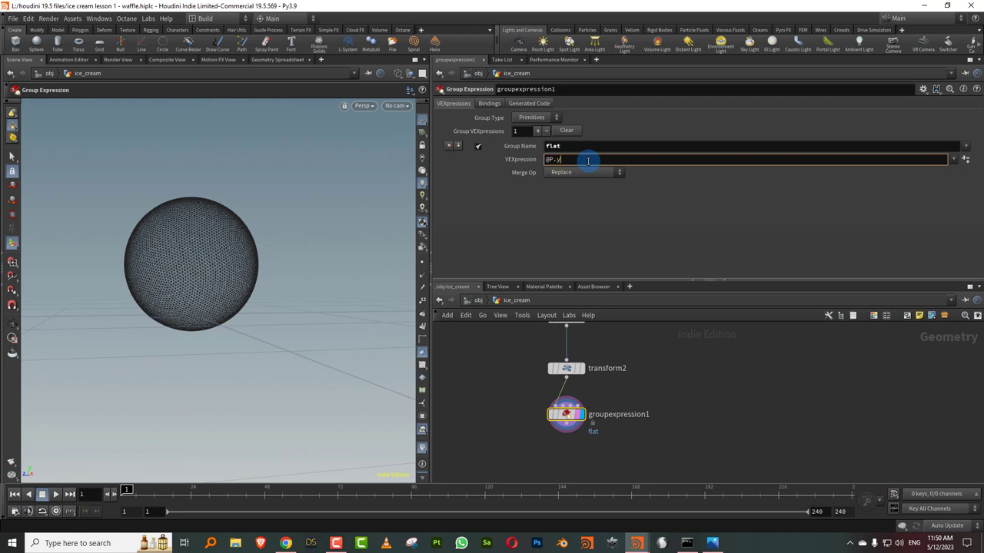
pyautogui.press('Return')
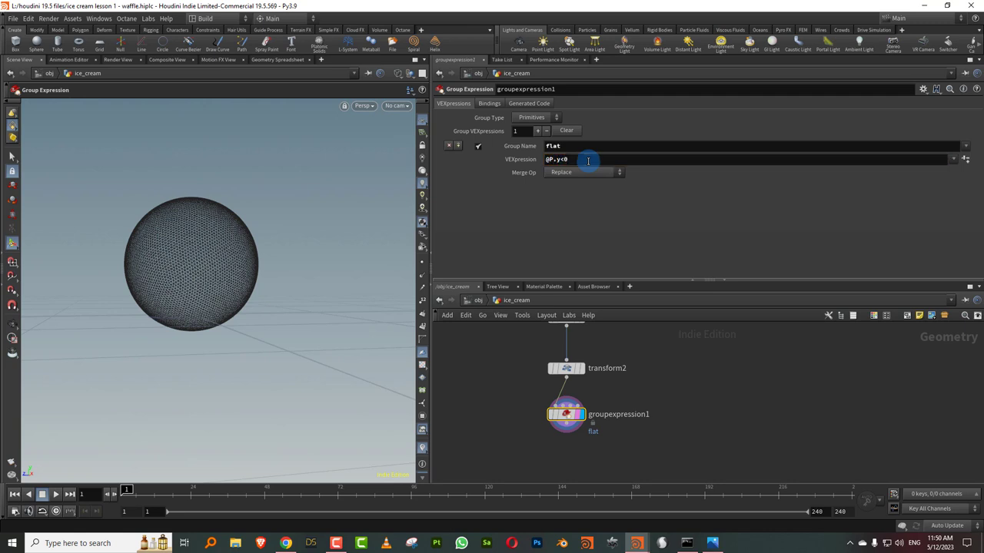
pyautogui.moveTo(249, 270)
pyautogui.mouseDown()
pyautogui.moveTo(219, 256)
pyautogui.moveTo(235, 260)
pyautogui.mouseUp()
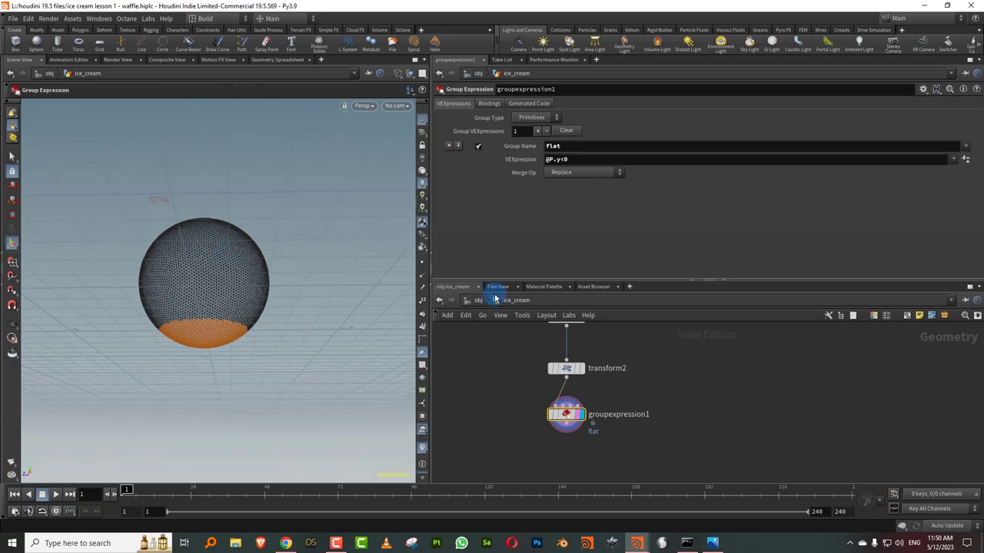
# Add an Attribute Wrangle after the group expression and restrict it to the flat group.
pyautogui.moveTo(638, 406); pyautogui.dragTo(638, 362, button='middle')
pyautogui.press('Tab')
pyautogui.write('wra')
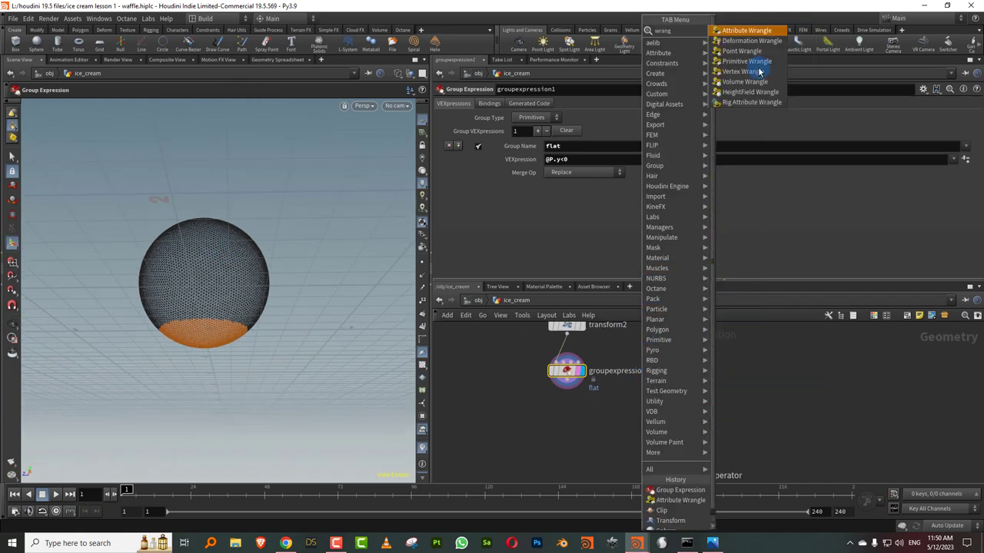
pyautogui.click(750, 31)
pyautogui.click(564, 425)
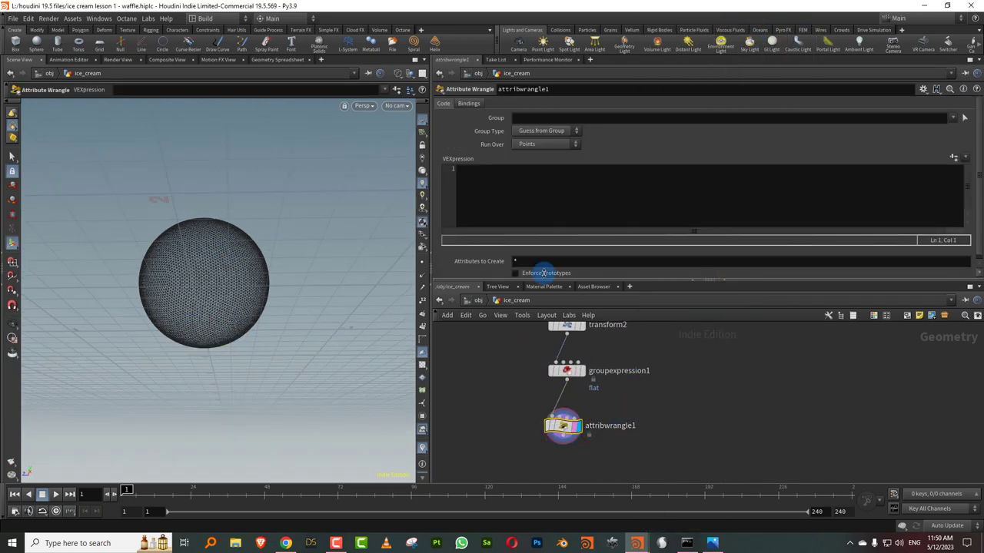
pyautogui.click(511, 173)
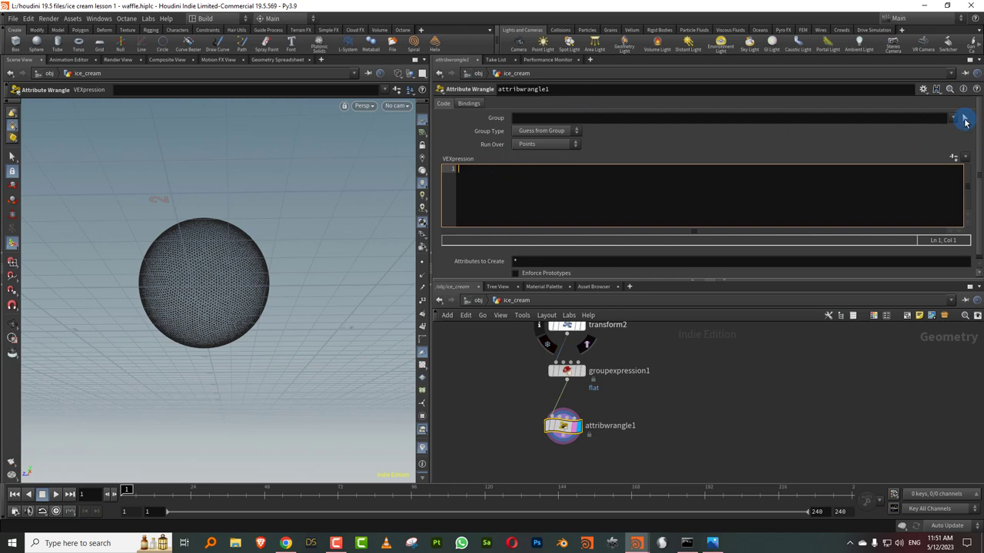
pyautogui.click(965, 121)
pyautogui.click(938, 132)
# Enter the wrangle expression @P.y = 0; to flatten the sphere's bottom, and inspect the base up close.
pyautogui.click(515, 175)
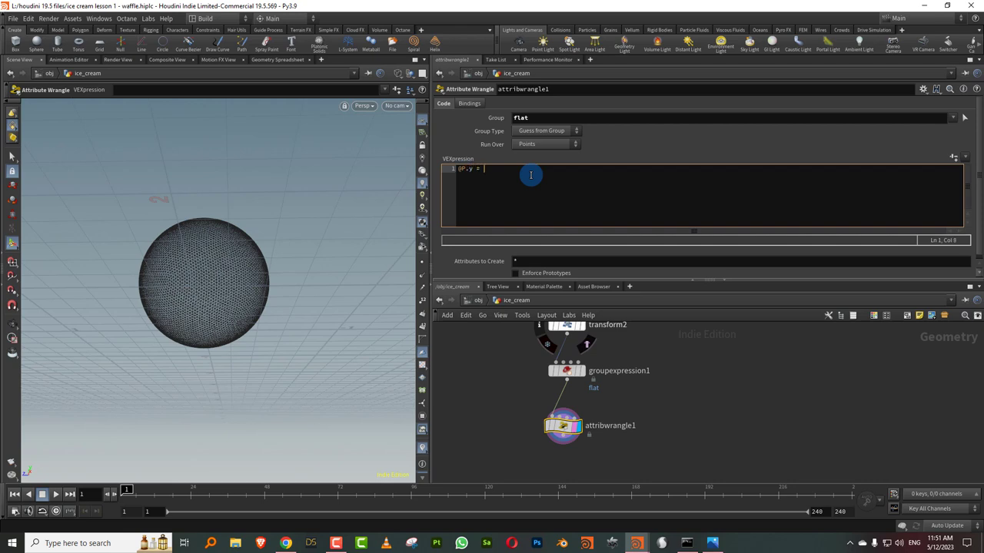
pyautogui.write(';')
pyautogui.press('Escape')
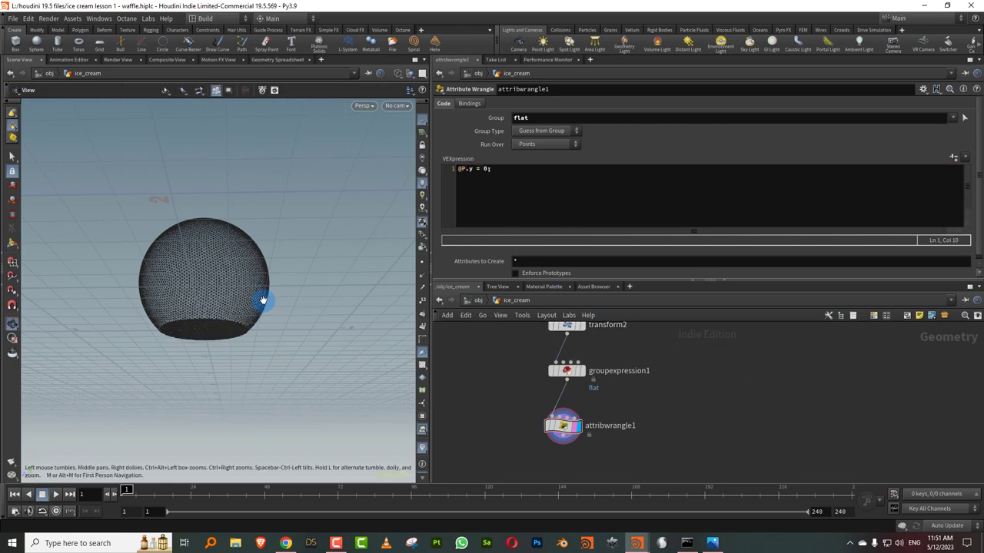
pyautogui.moveTo(262, 301); pyautogui.dragTo(319, 283)
pyautogui.keyDown('alt'); pyautogui.moveTo(319, 283); pyautogui.dragTo(362, 265, button='right'); pyautogui.keyUp('alt')
pyautogui.keyDown('alt'); pyautogui.moveTo(362, 266); pyautogui.dragTo(304, 277); pyautogui.keyUp('alt')
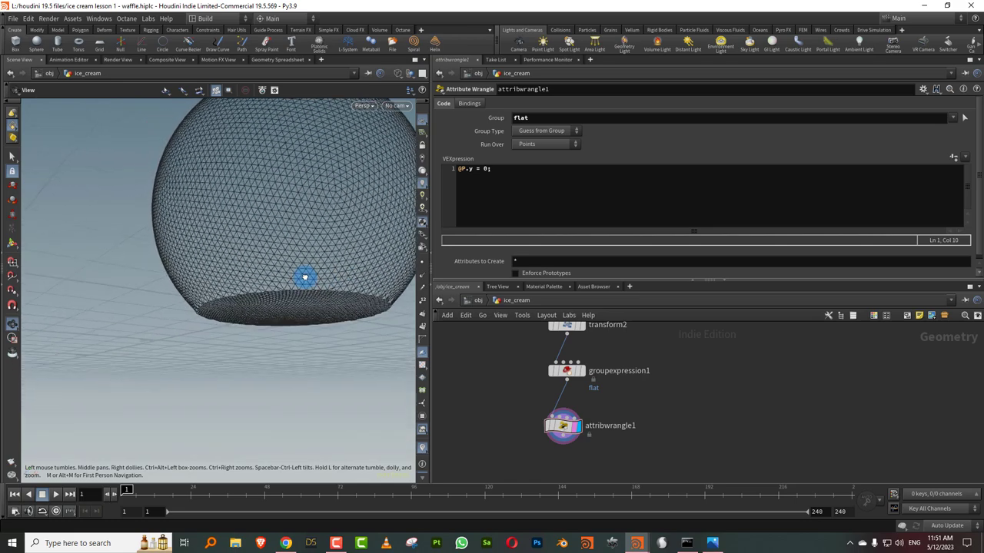
# Try moving the sphere with the transform2 handle against its flattened base, and undo the change.
pyautogui.moveTo(585, 402); pyautogui.dragTo(572, 500, button='middle')
pyautogui.click(547, 426)
pyautogui.keyDown('alt'); pyautogui.moveTo(334, 259); pyautogui.dragTo(295, 266); pyautogui.keyUp('alt')
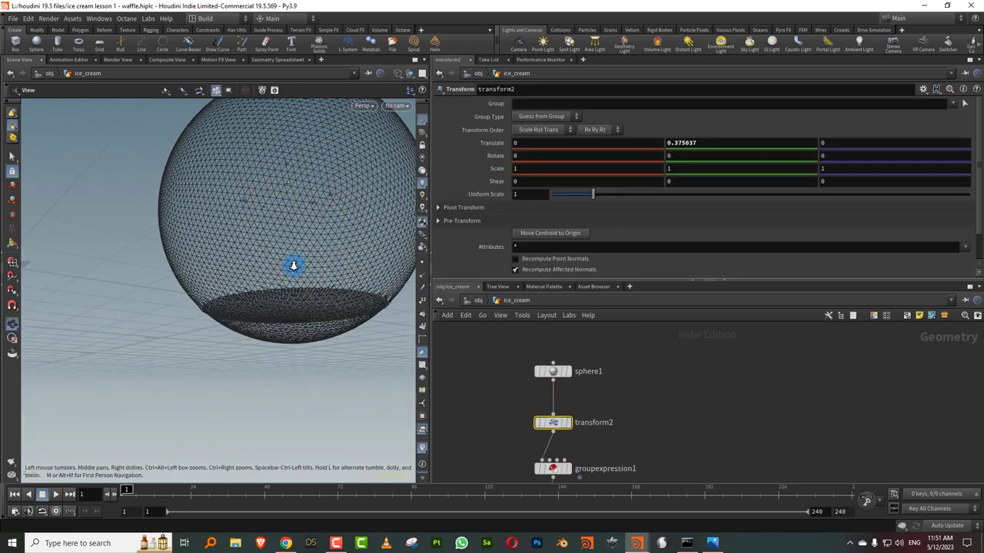
pyautogui.keyDown('alt'); pyautogui.moveTo(295, 266); pyautogui.dragTo(294, 195, button='right'); pyautogui.keyUp('alt')
pyautogui.moveTo(294, 195); pyautogui.dragTo(349, 335)
pyautogui.keyDown('alt'); pyautogui.moveTo(332, 286); pyautogui.dragTo(309, 282); pyautogui.keyUp('alt')
pyautogui.hotkey('ctrl', 'z')
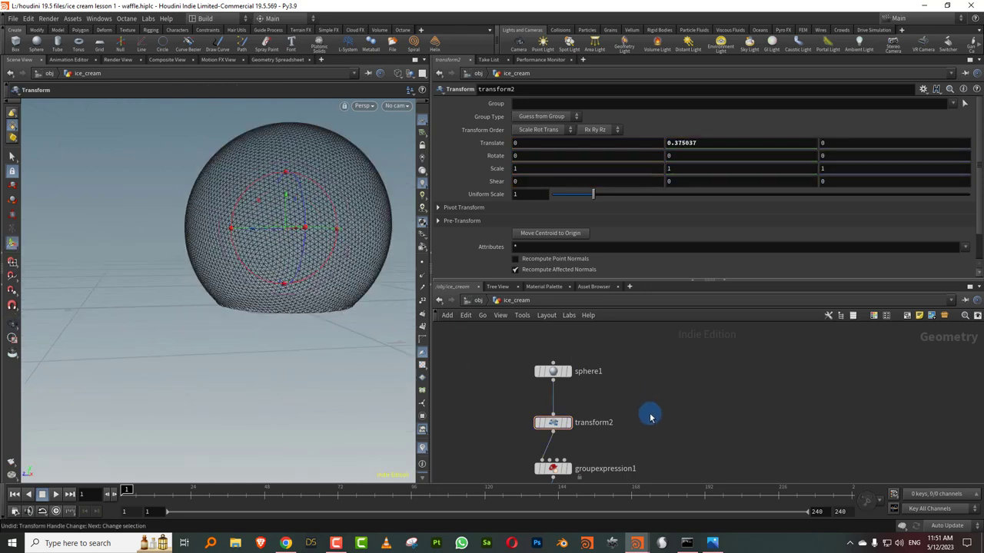
# Add a Smooth node after the attribute wrangle and display its result.
pyautogui.moveTo(666, 473); pyautogui.dragTo(657, 401, button='middle')
pyautogui.press('Tab')
pyautogui.write('smoo')
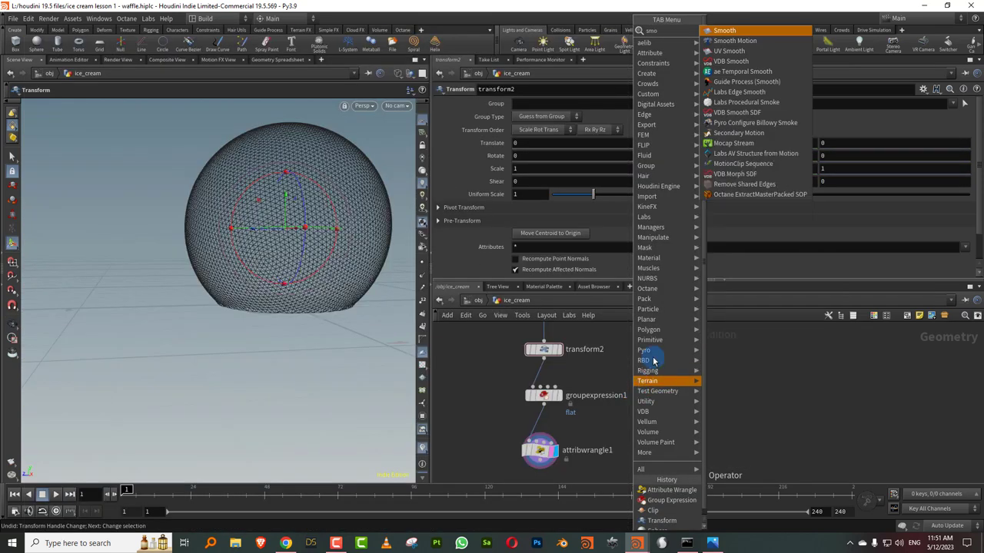
pyautogui.click(757, 28)
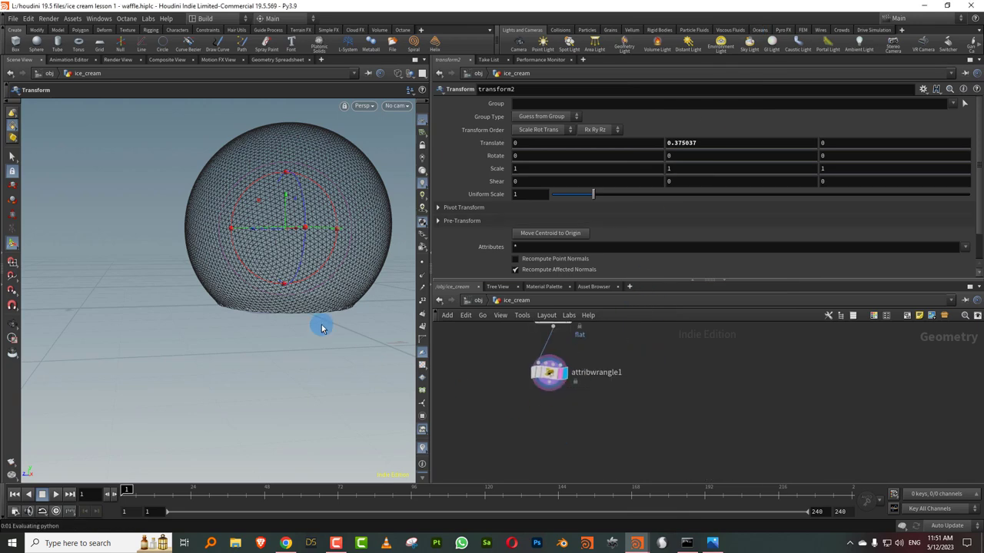
pyautogui.moveTo(548, 382); pyautogui.dragTo(556, 425)
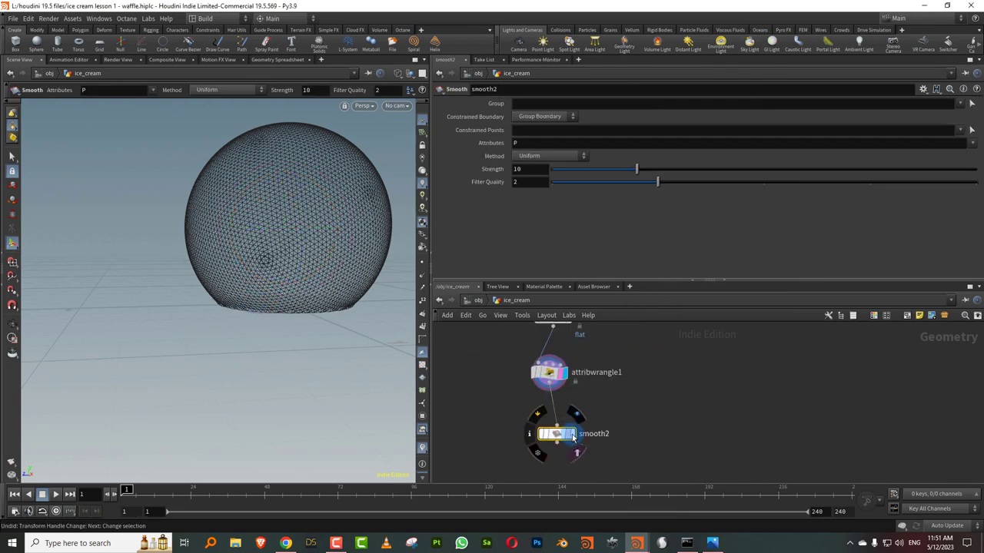
pyautogui.click(571, 434)
# Switch the viewport from wireframe to shaded display and examine the smoothed base from below and the side.
pyautogui.keyDown('alt'); pyautogui.moveTo(343, 351); pyautogui.dragTo(323, 270); pyautogui.keyUp('alt')
pyautogui.hotkey('shift', 'w')
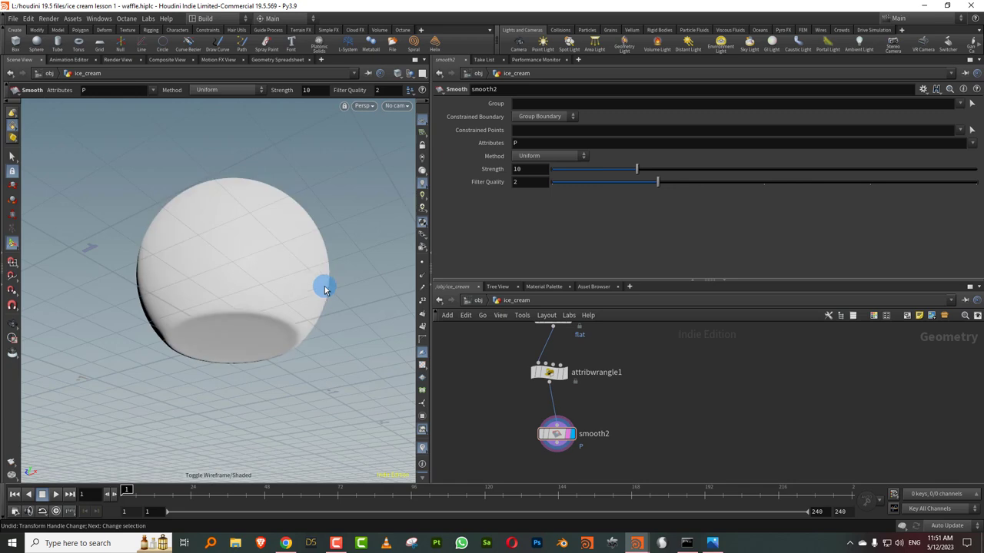
pyautogui.moveTo(343, 304)
pyautogui.keyDown('alt'); pyautogui.mouseDown()
pyautogui.moveTo(280, 266)
pyautogui.moveTo(279, 333)
pyautogui.moveTo(290, 364)
pyautogui.mouseUp(); pyautogui.keyUp('alt')
# Add a VDB from Polygons node after the Smooth node and display it.
pyautogui.moveTo(670, 282); pyautogui.dragTo(664, 180)
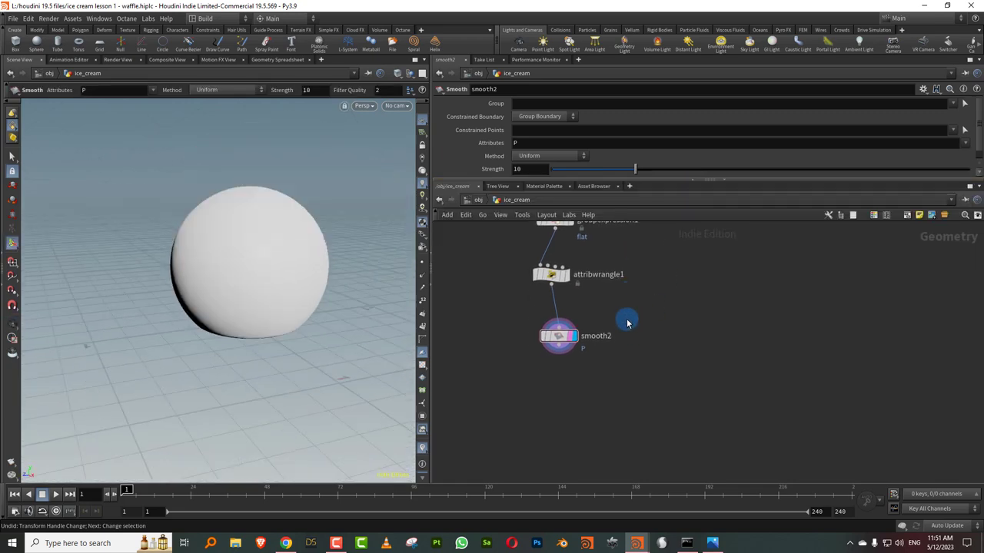
pyautogui.press('Tab')
pyautogui.write('vdbfr')
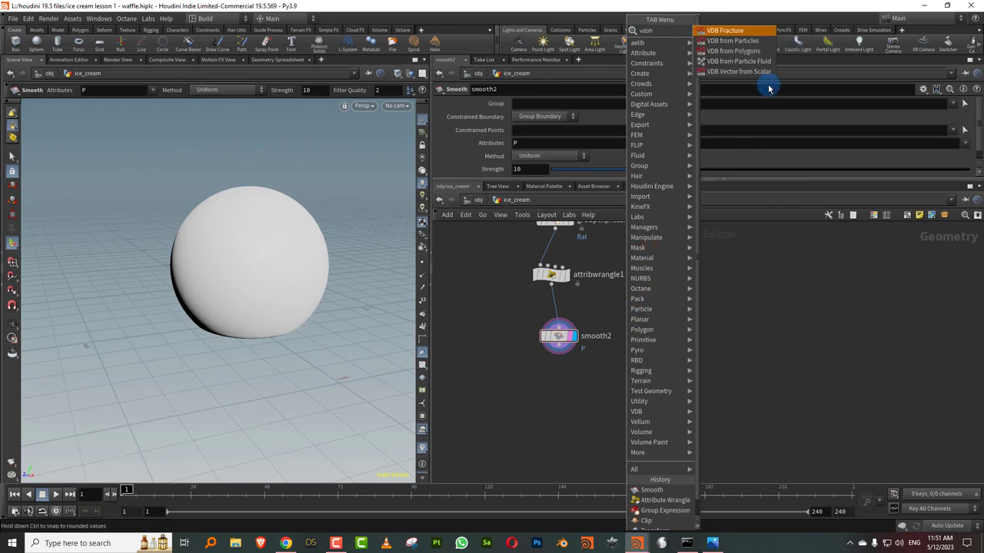
pyautogui.click(733, 50)
pyautogui.click(561, 380)
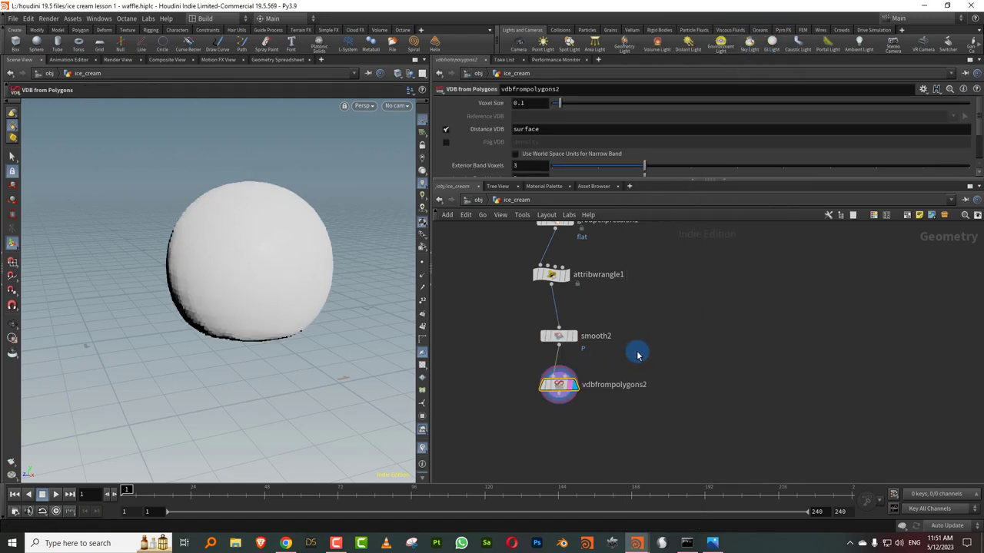
# Enable Fill Interior on the VDB from Polygons node and set its voxel size to 0.008.
pyautogui.moveTo(528, 181); pyautogui.dragTo(532, 264)
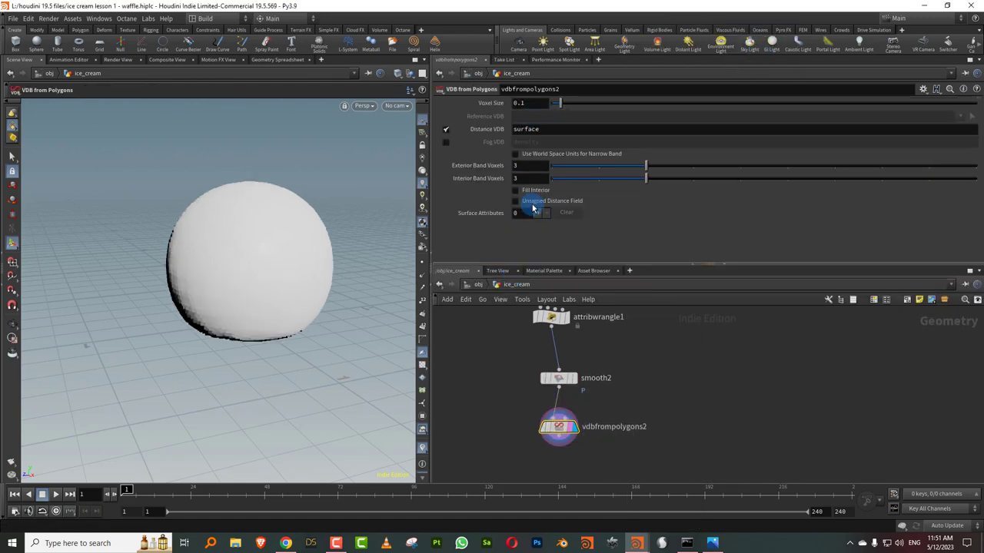
pyautogui.click(532, 189)
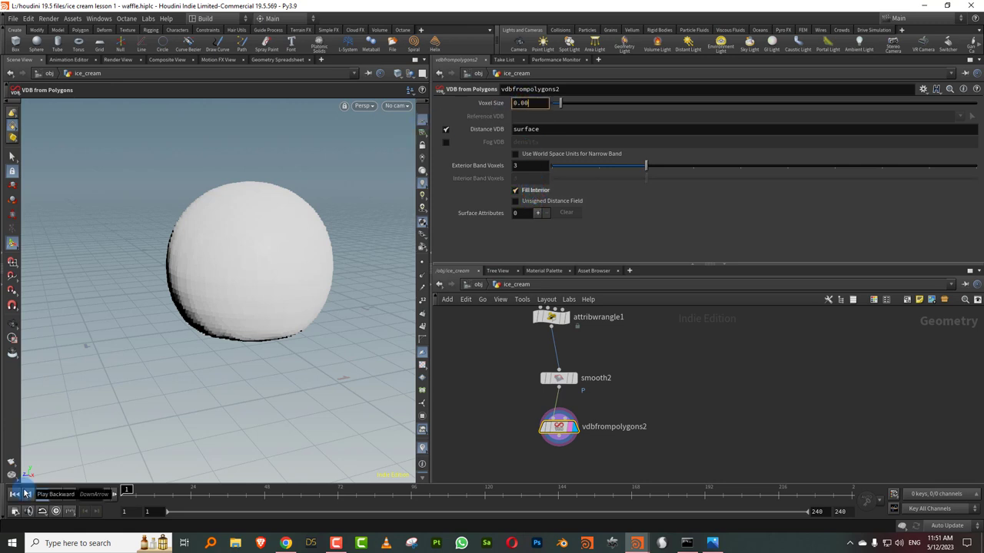
pyautogui.keyDown('alt'); pyautogui.moveTo(277, 256); pyautogui.dragTo(287, 282); pyautogui.keyUp('alt')
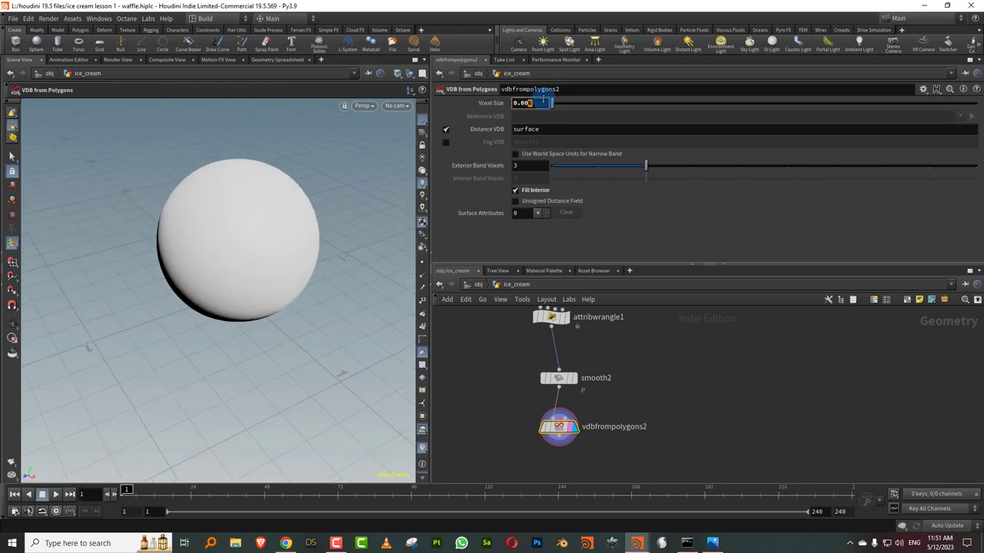
pyautogui.keyDown('alt'); pyautogui.moveTo(333, 264); pyautogui.dragTo(295, 244); pyautogui.keyUp('alt')
# Rename the Distance VDB of the VDB from Polygons node to density.
pyautogui.moveTo(679, 264); pyautogui.dragTo(679, 185)
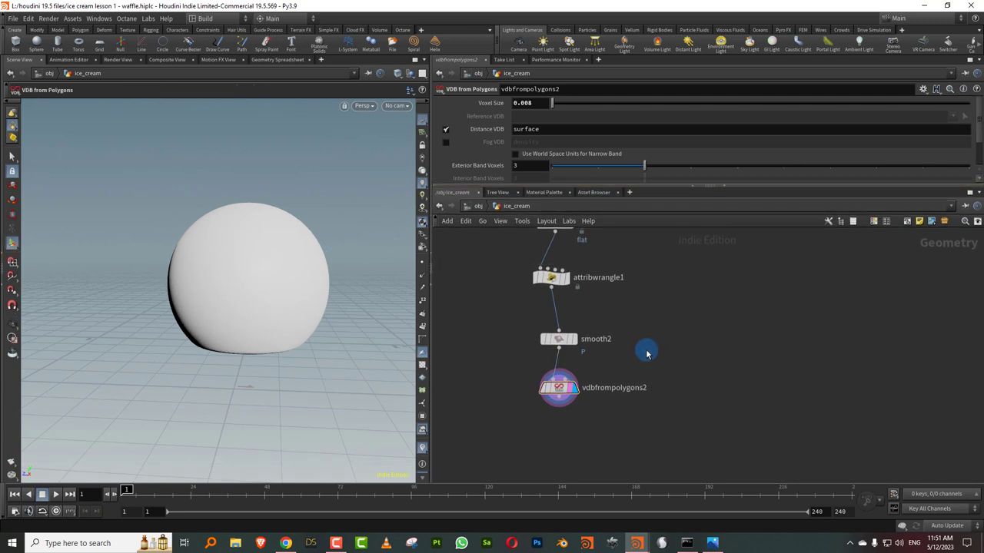
pyautogui.press('l')
pyautogui.moveTo(559, 131); pyautogui.dragTo(507, 133)
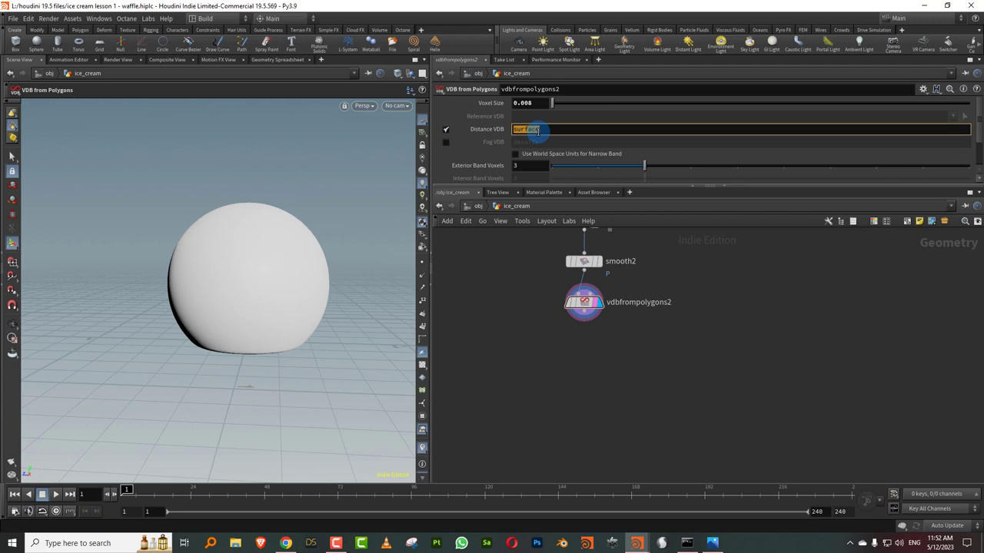
pyautogui.press('Return')
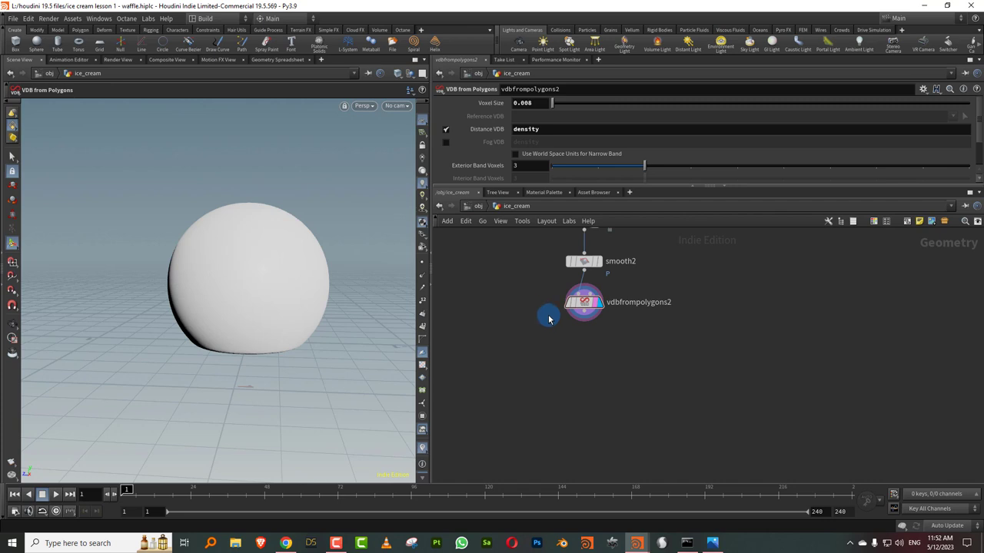
# Add a Volume VOP node below the VDB from Polygons node.
pyautogui.press('Tab')
pyautogui.write('v')
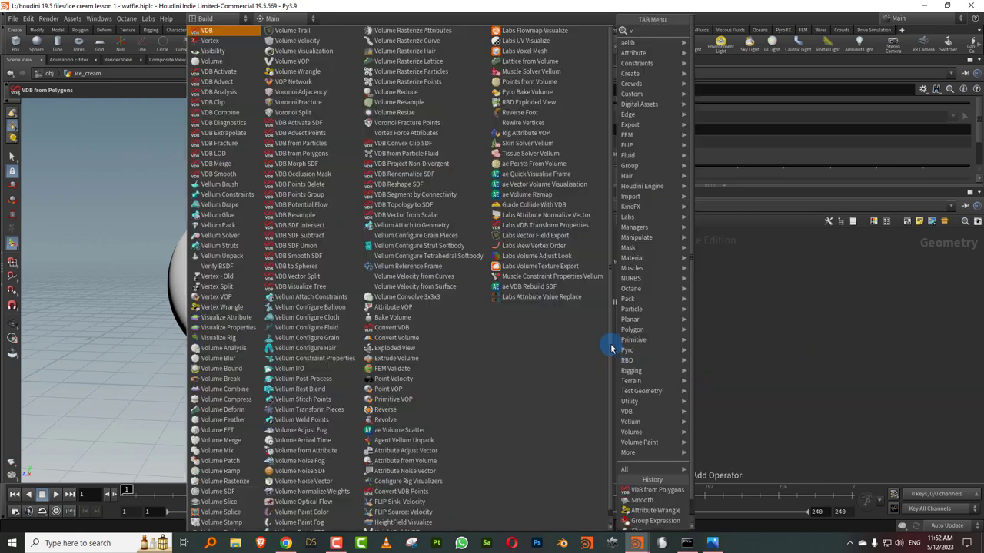
pyautogui.write('op')
pyautogui.click(738, 82)
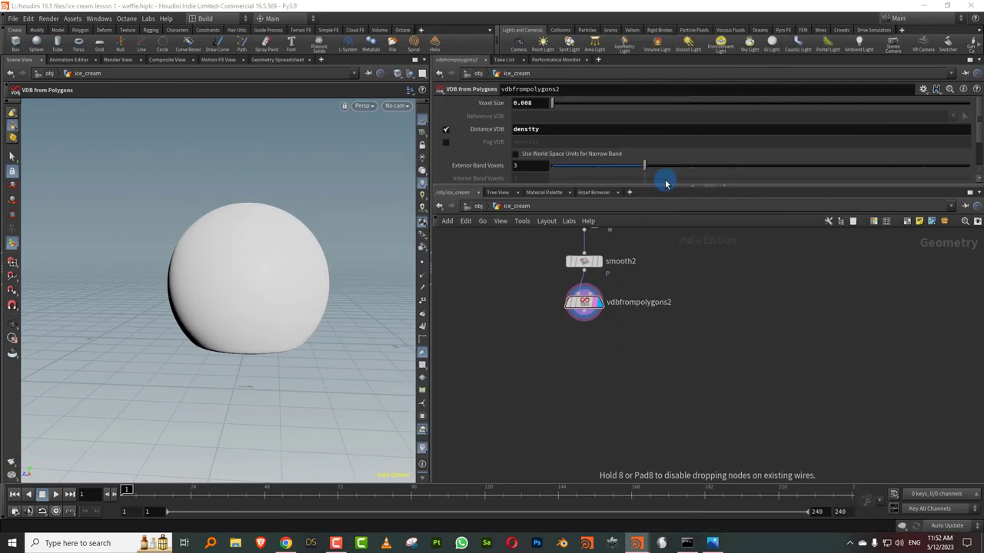
pyautogui.click(584, 372)
# Rename the Volume VOP icecream_noise and feed it from the VDB from Polygons node.
pyautogui.click(621, 371)
pyautogui.moveTo(662, 372); pyautogui.dragTo(472, 360)
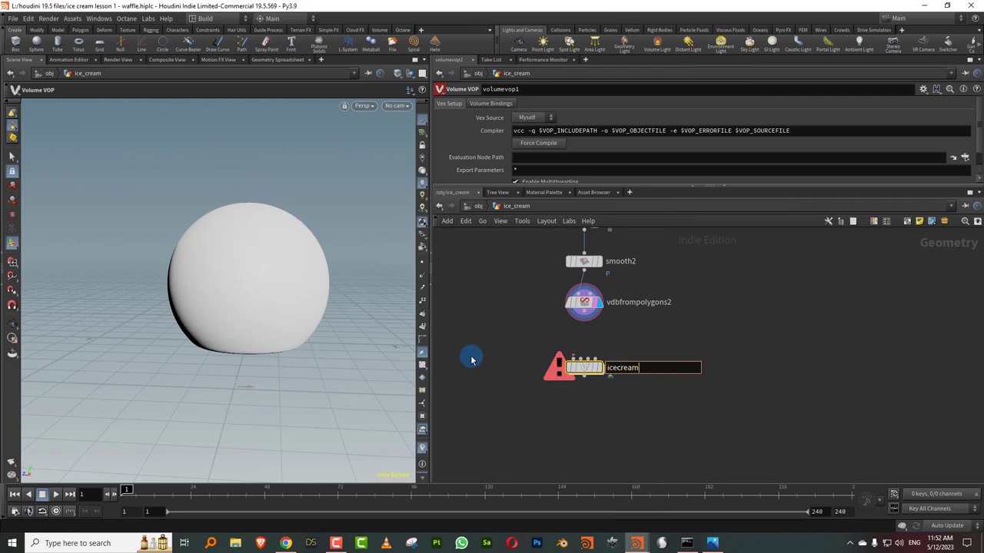
pyautogui.write('icecream_noise')
pyautogui.press('Return')
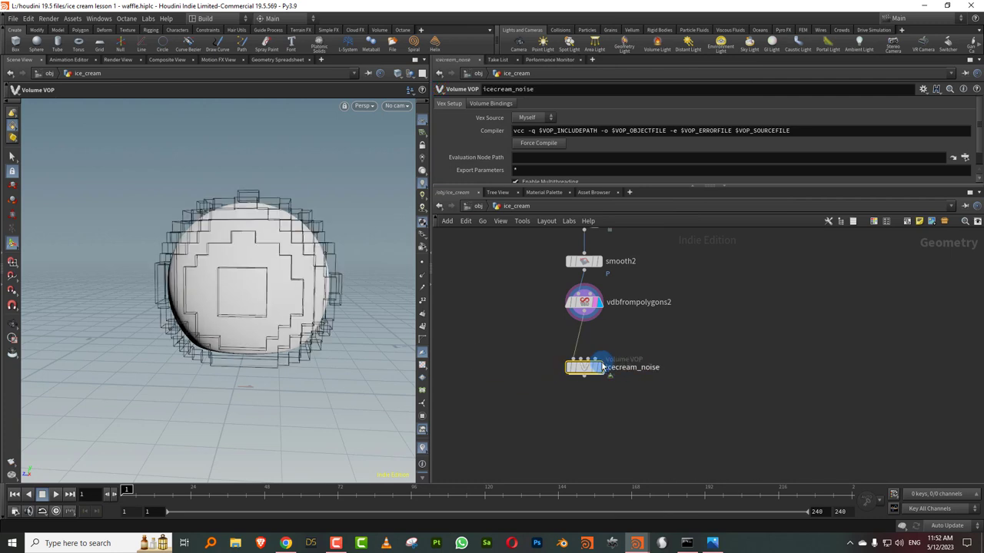
# Go inside icecream_noise and move the global parameters node away from the output node to make room between them.
pyautogui.doubleClick(594, 371)
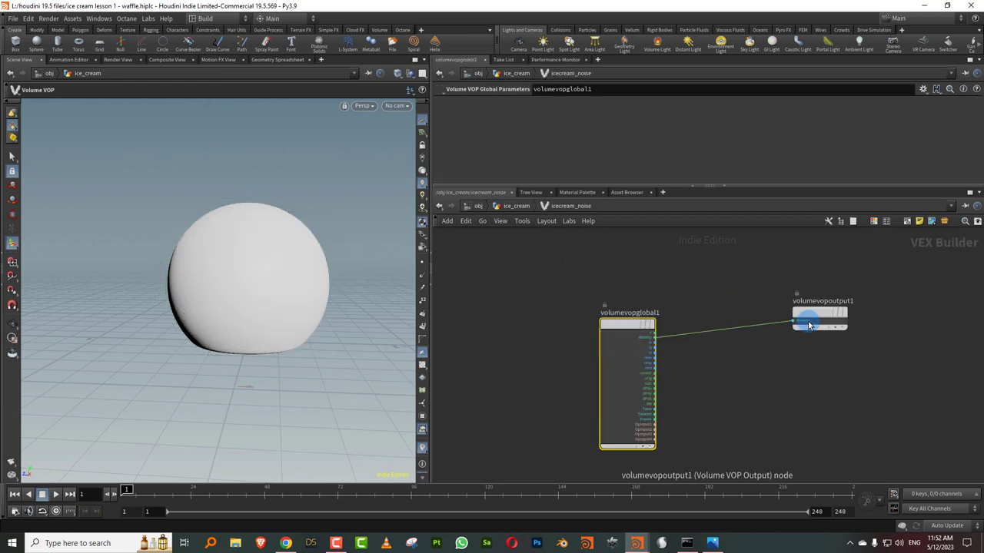
pyautogui.click(624, 323)
pyautogui.moveTo(624, 323); pyautogui.dragTo(536, 311)
pyautogui.click(660, 292)
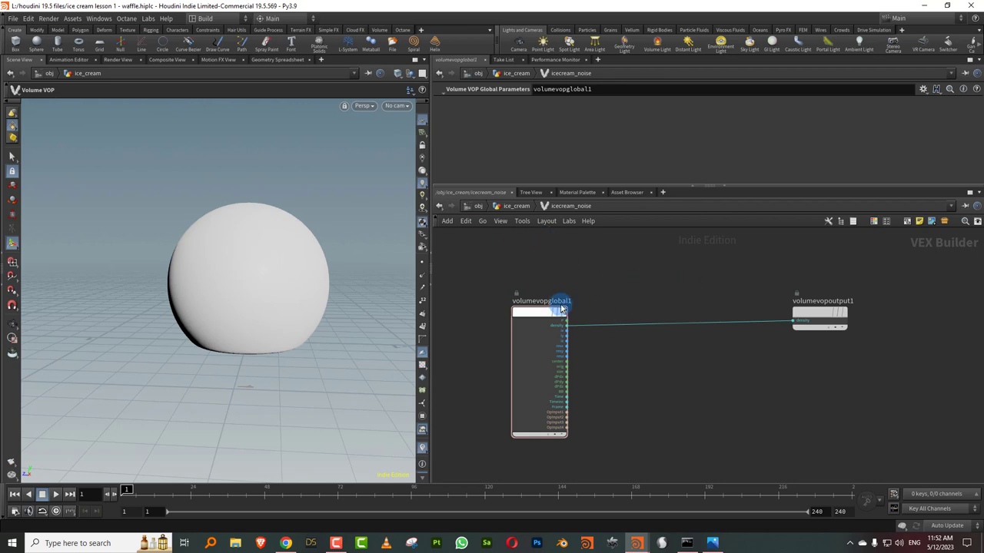
pyautogui.moveTo(560, 308); pyautogui.dragTo(512, 299)
# Add a Turbulent Noise node and connect the global P output to its pos input.
pyautogui.press('Tab')
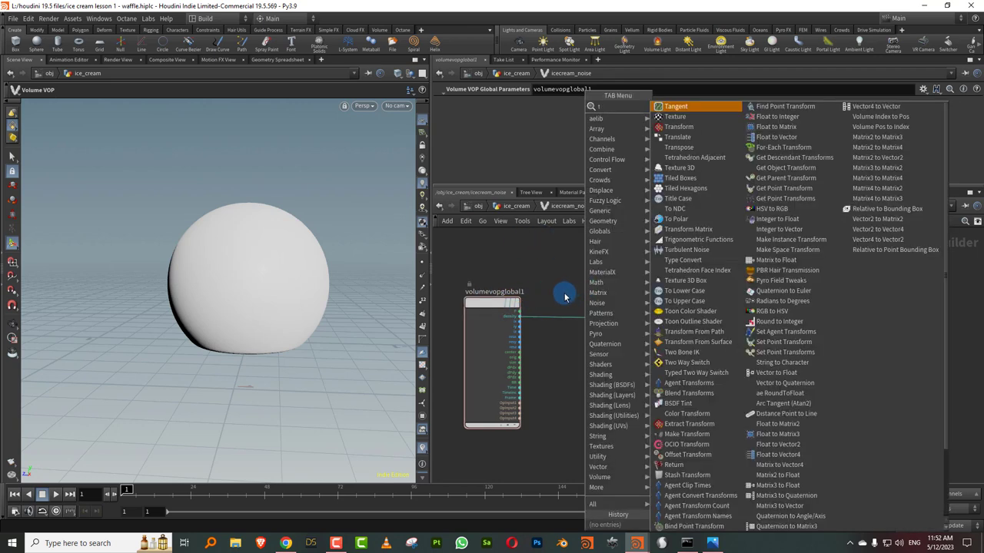
pyautogui.click(692, 103)
pyautogui.click(597, 362)
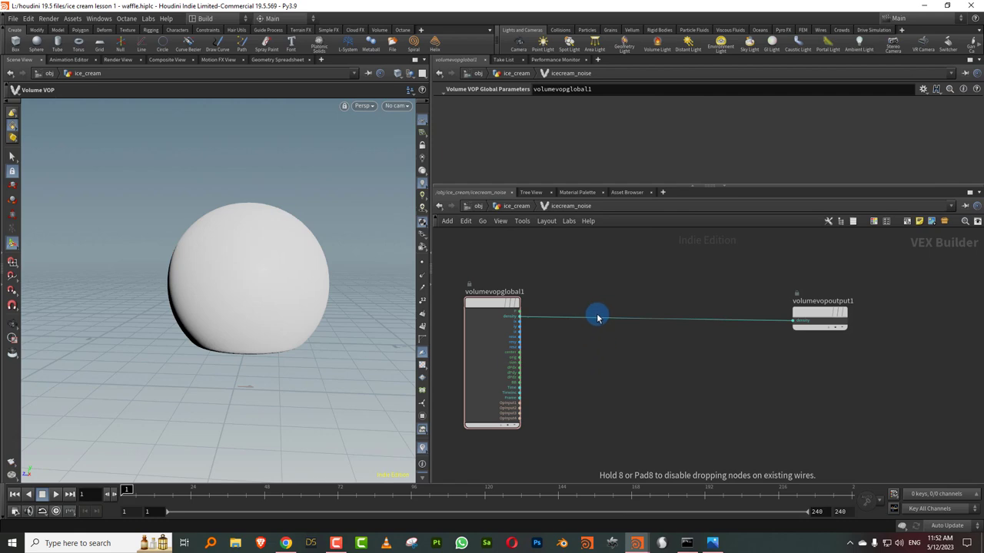
pyautogui.scroll(2, 592, 304)
pyautogui.click(500, 315)
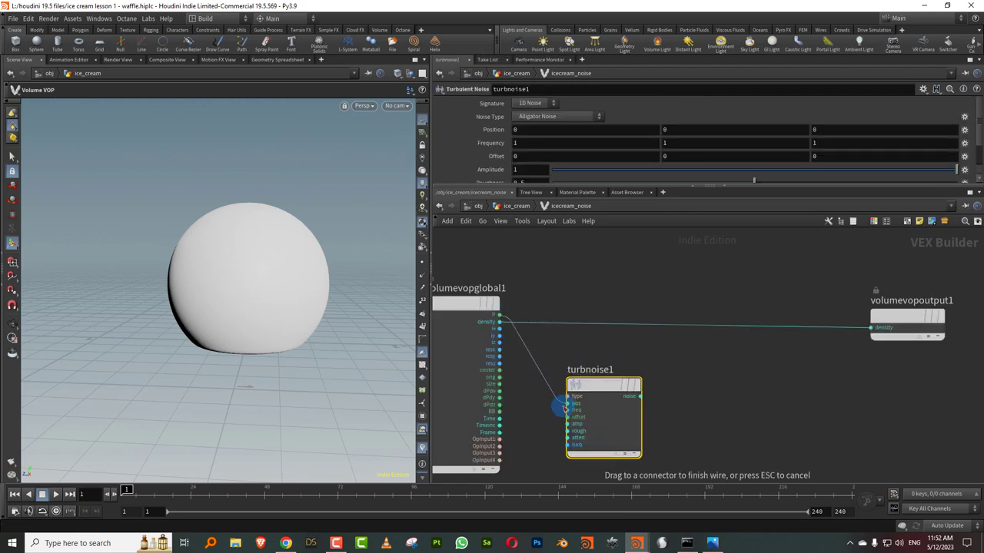
# Add a Multiply Constant node and connect the turbulent noise output to its val input.
pyautogui.click(692, 364)
pyautogui.write('a')
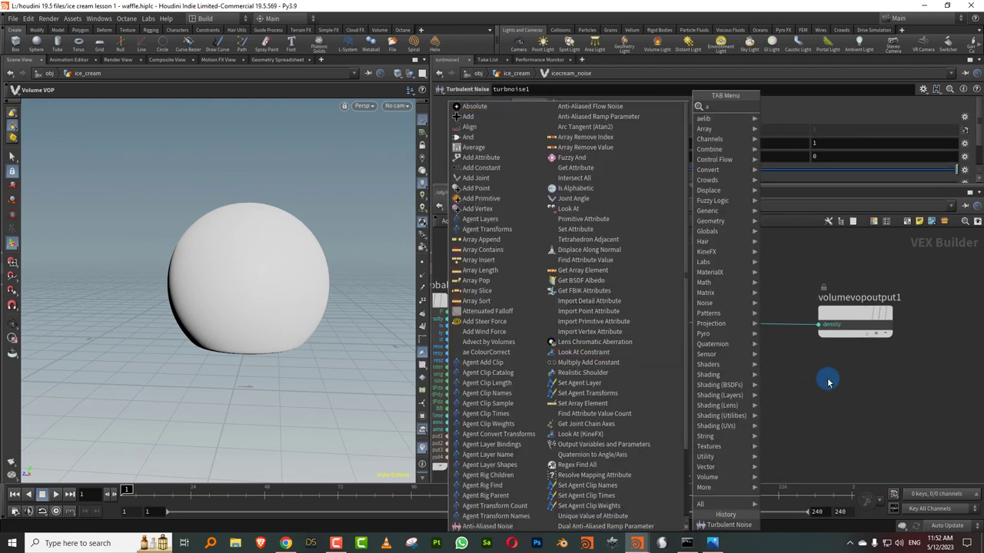
pyautogui.press('BackSpace')
pyautogui.write('mul')
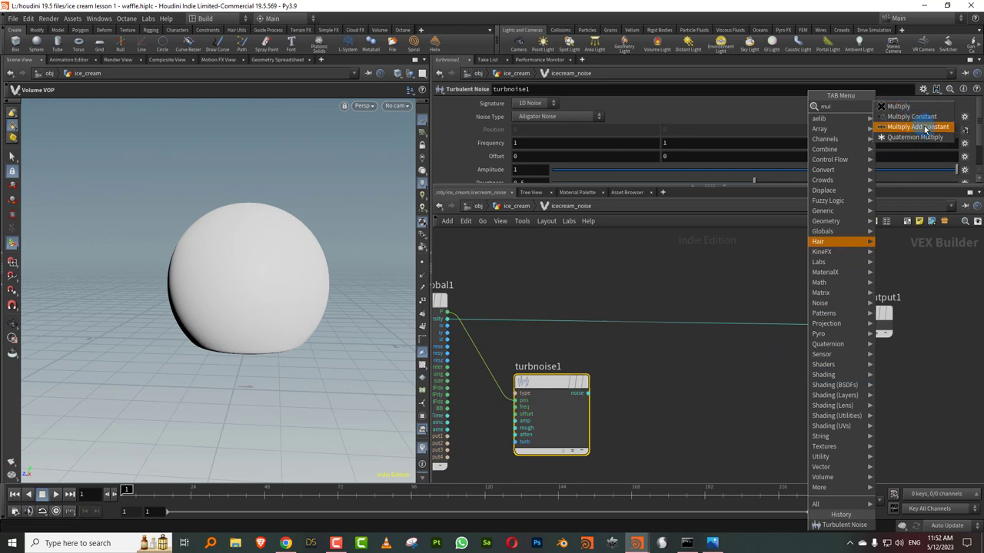
pyautogui.click(912, 117)
pyautogui.click(699, 376)
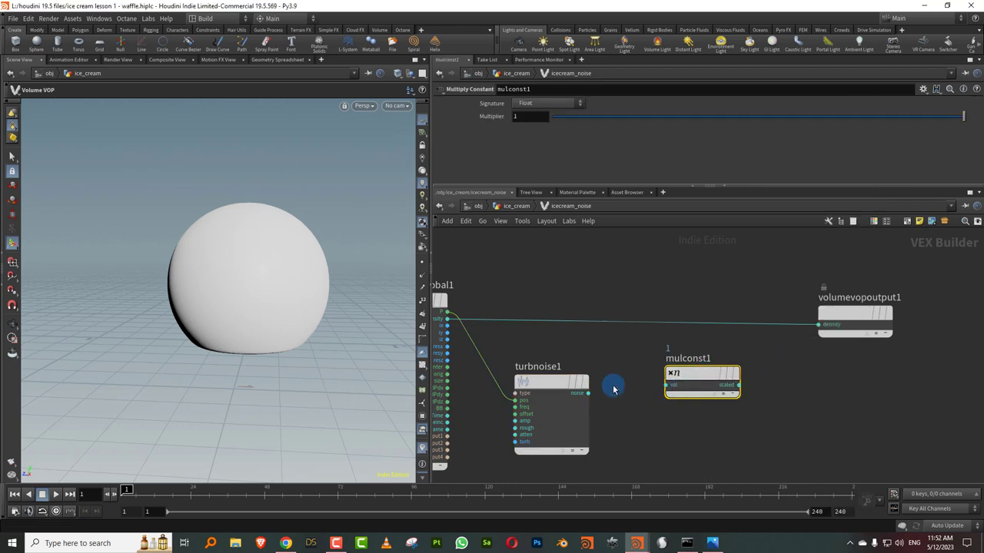
pyautogui.moveTo(587, 394); pyautogui.dragTo(666, 384)
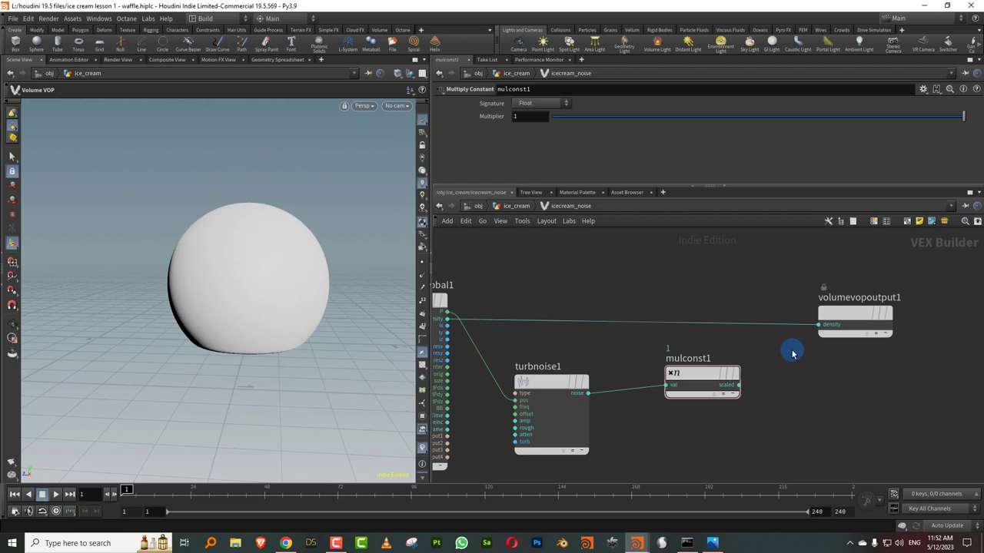
# Insert an Add node on the density wire before the output and connect the scaled noise as its second input.
pyautogui.moveTo(792, 354); pyautogui.dragTo(730, 338, button='middle')
pyautogui.moveTo(792, 296); pyautogui.dragTo(908, 291)
pyautogui.press('Tab')
pyautogui.write('ad')
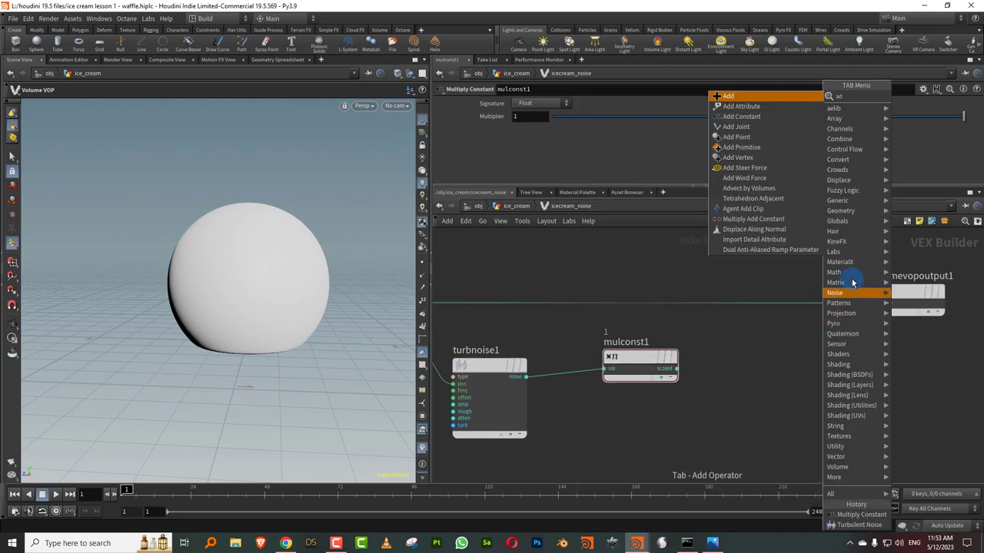
pyautogui.write('d')
pyautogui.click(921, 96)
pyautogui.click(791, 304)
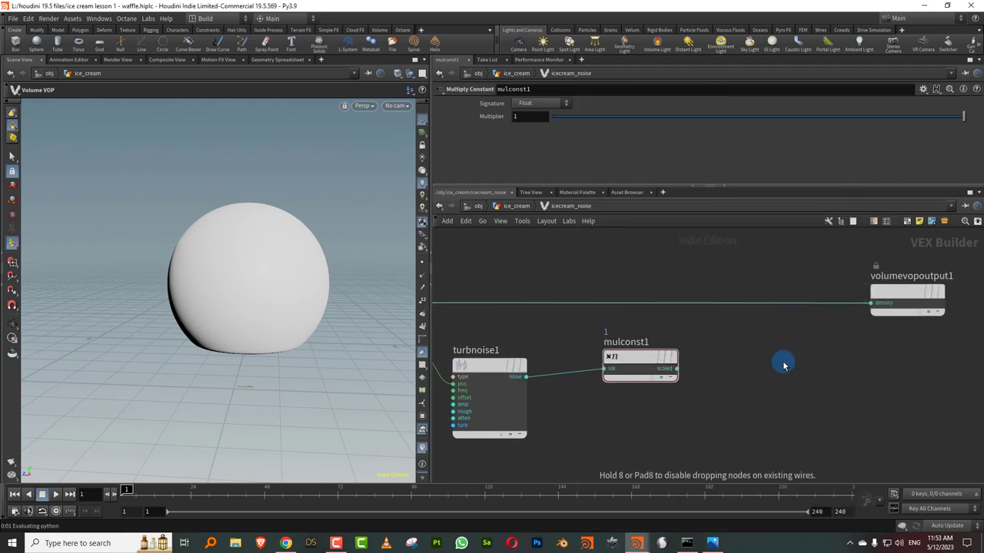
pyautogui.click(791, 312)
pyautogui.moveTo(677, 369); pyautogui.dragTo(754, 319)
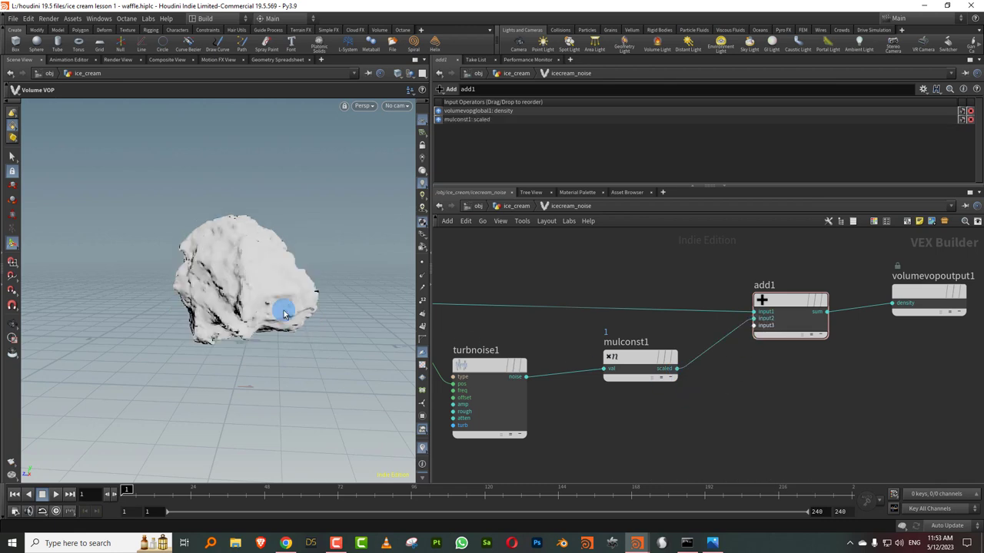
# Set the Multiply Constant's multiplier to 0.141 to reduce the noise displacement on the scoop.
pyautogui.click(624, 359)
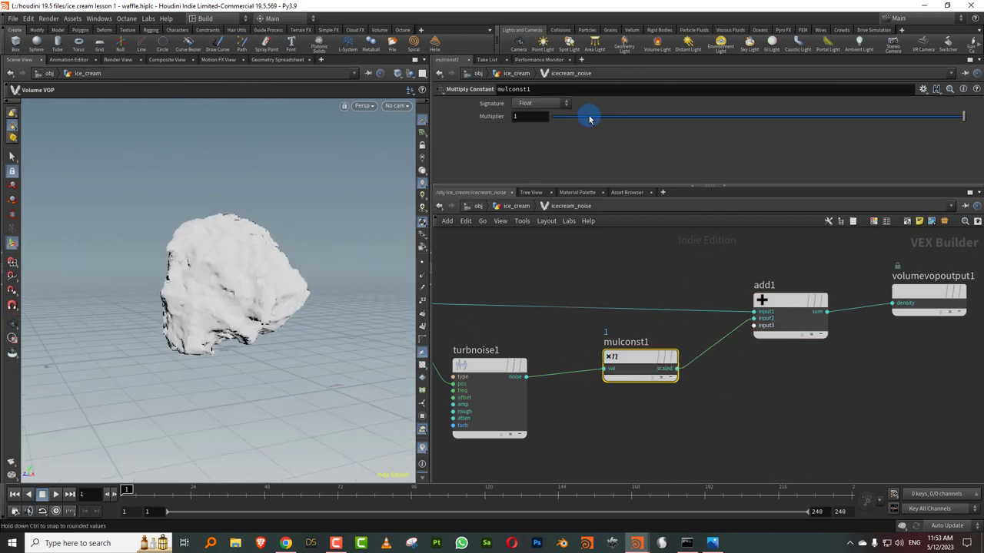
pyautogui.moveTo(589, 119); pyautogui.dragTo(610, 117)
pyautogui.keyDown('alt'); pyautogui.moveTo(330, 256); pyautogui.dragTo(276, 265); pyautogui.keyUp('alt')
pyautogui.press('Return')
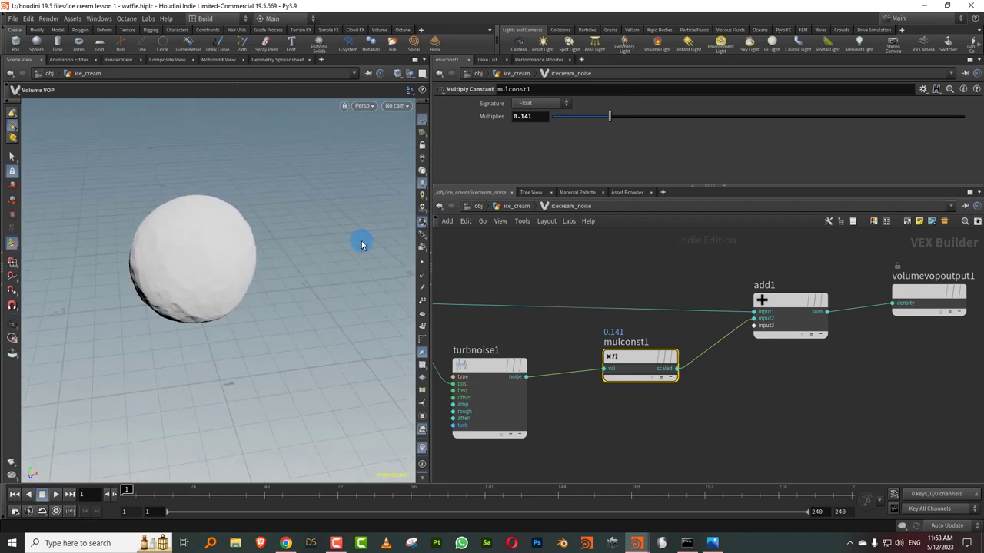
# Adjust the material settings in the viewport display options so the scoop's surface shades darker and slightly glossy.
pyautogui.press('d')
pyautogui.moveTo(278, 129); pyautogui.dragTo(477, 127)
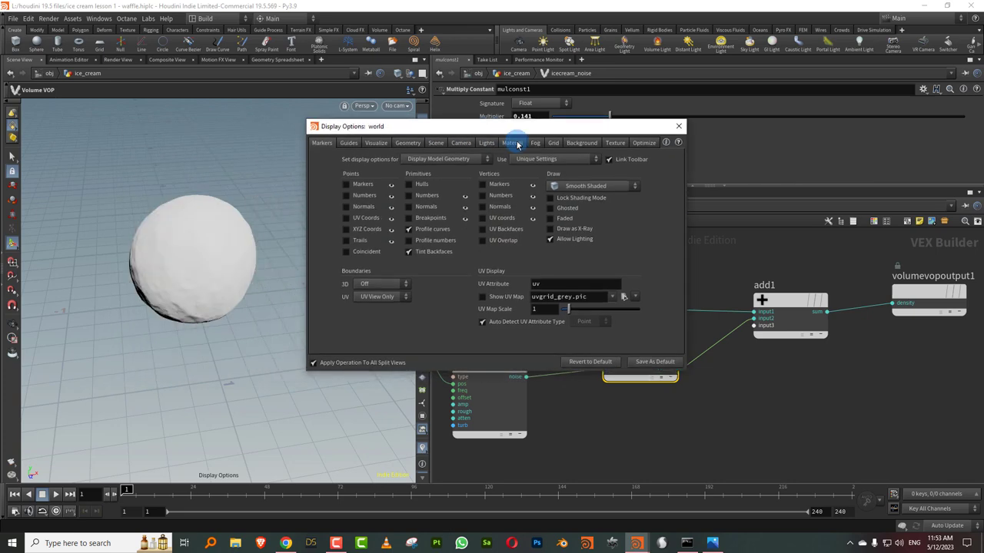
pyautogui.click(383, 252)
pyautogui.moveTo(441, 317); pyautogui.dragTo(459, 318)
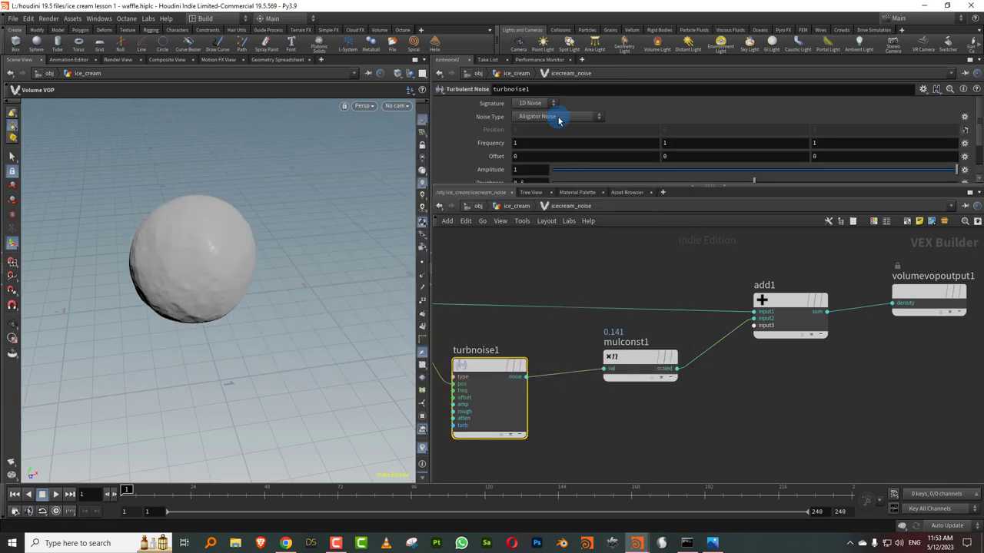
# Change the turbulent noise type from Alligator Noise to Original Perlin Noise.
pyautogui.click(560, 116)
pyautogui.click(550, 131)
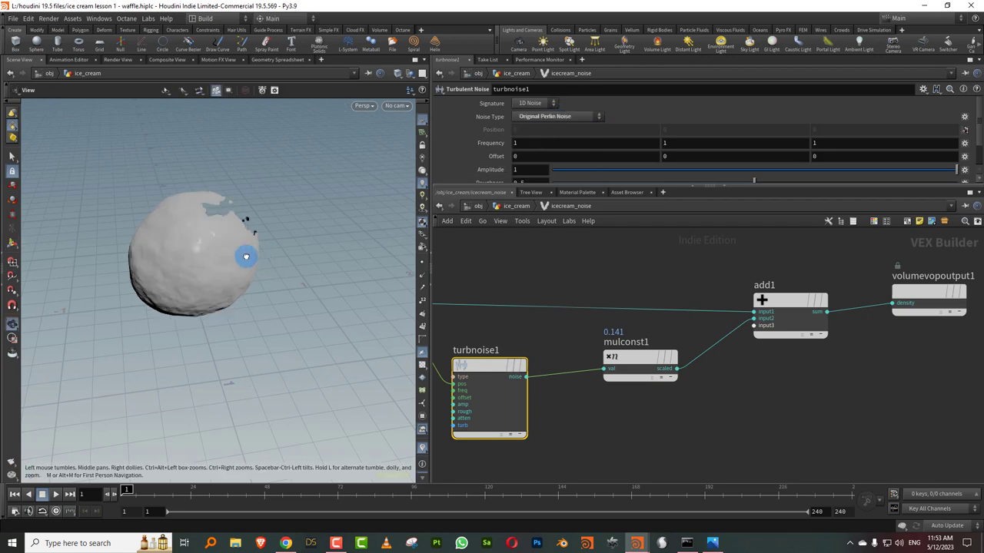
pyautogui.moveTo(246, 256)
pyautogui.keyDown('alt'); pyautogui.mouseDown()
pyautogui.moveTo(254, 241)
pyautogui.moveTo(239, 248)
pyautogui.mouseUp(); pyautogui.keyUp('alt')
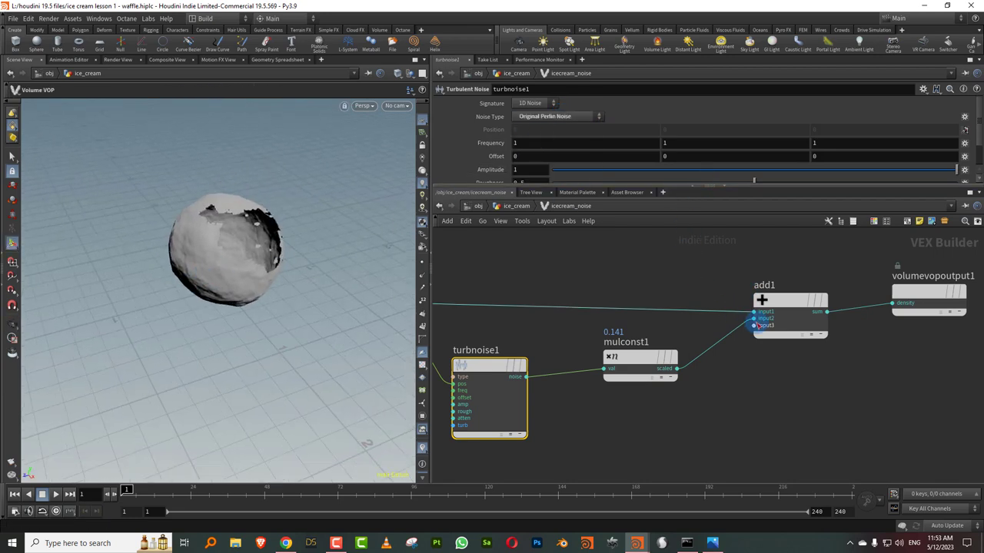
# Set the Multiply Constant's multiplier to 0.111.
pyautogui.click(638, 358)
pyautogui.moveTo(575, 115); pyautogui.dragTo(596, 121)
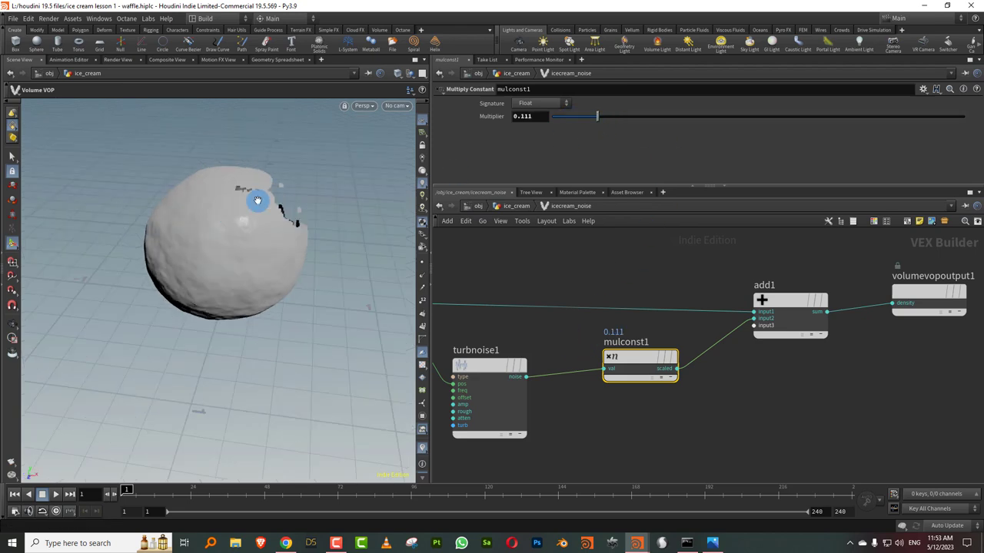
pyautogui.moveTo(257, 199); pyautogui.dragTo(243, 202)
# Return to the ice_cream network and set Exterior Band Voxels on vdbfrompolygons2 to 7.
pyautogui.click(517, 206)
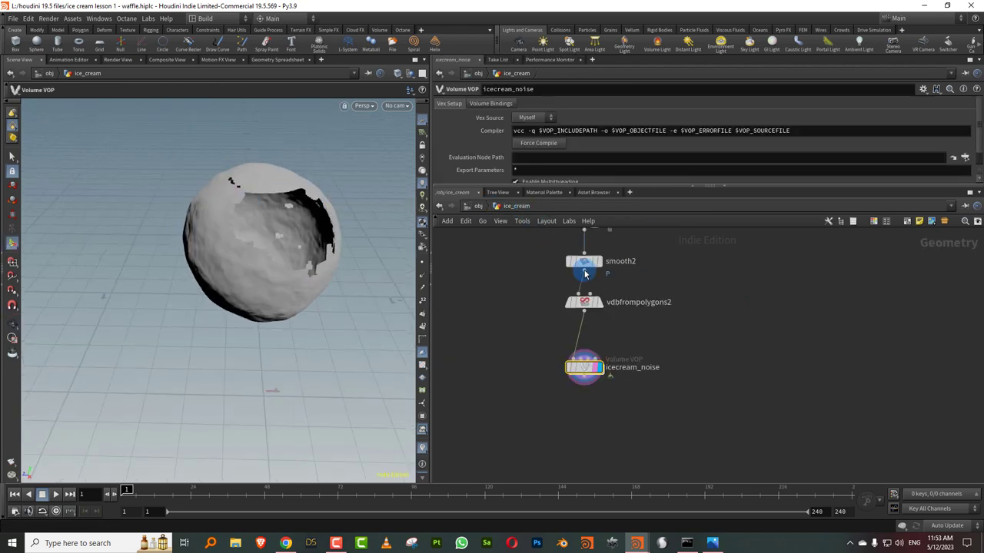
pyautogui.click(642, 305)
pyautogui.click(519, 293)
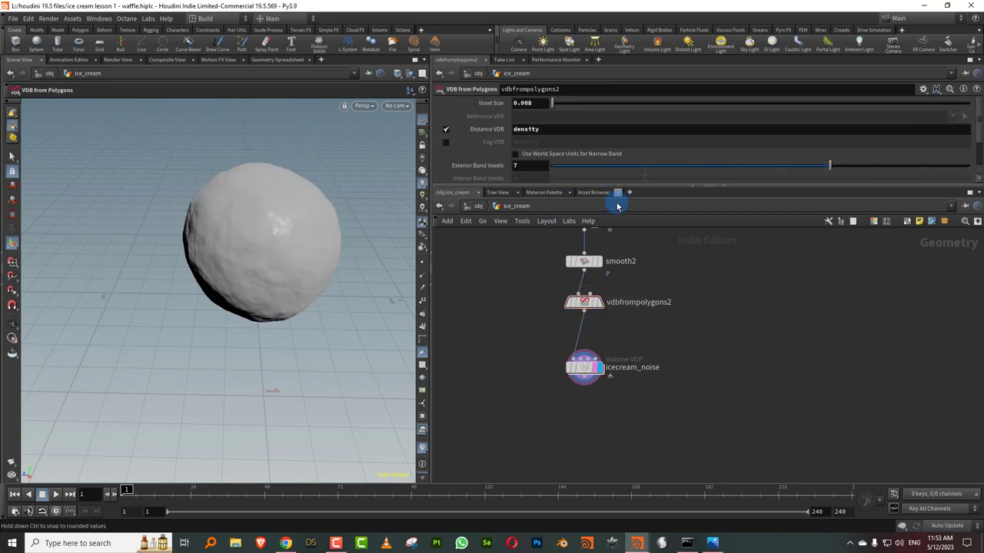
pyautogui.press('Escape')
pyautogui.moveTo(317, 231); pyautogui.dragTo(287, 261)
pyautogui.moveTo(340, 230); pyautogui.dragTo(322, 212)
pyautogui.press('Return')
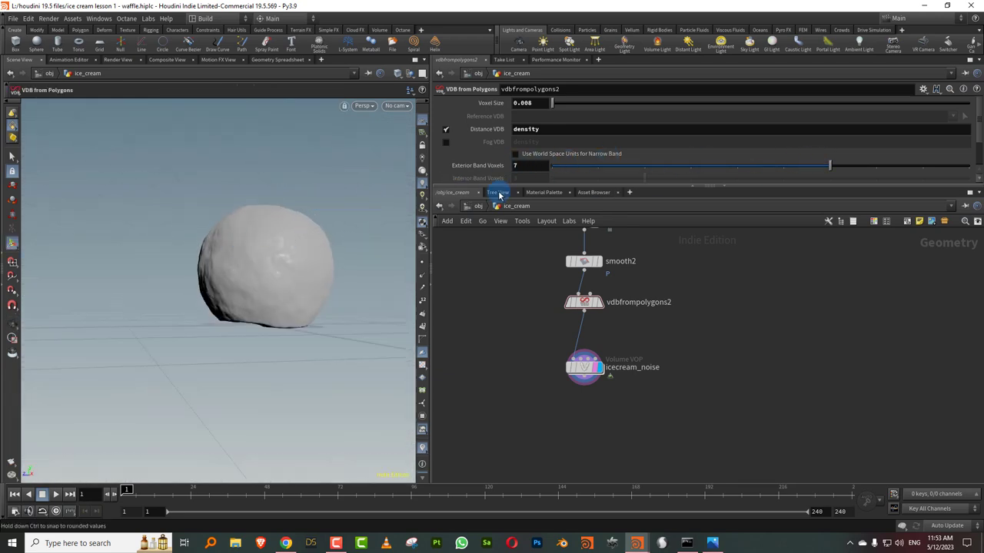
# Reopen the icecream_noise network and tidy the layout of the Add, output, turbulent noise and Multiply Constant nodes.
pyautogui.click(589, 368)
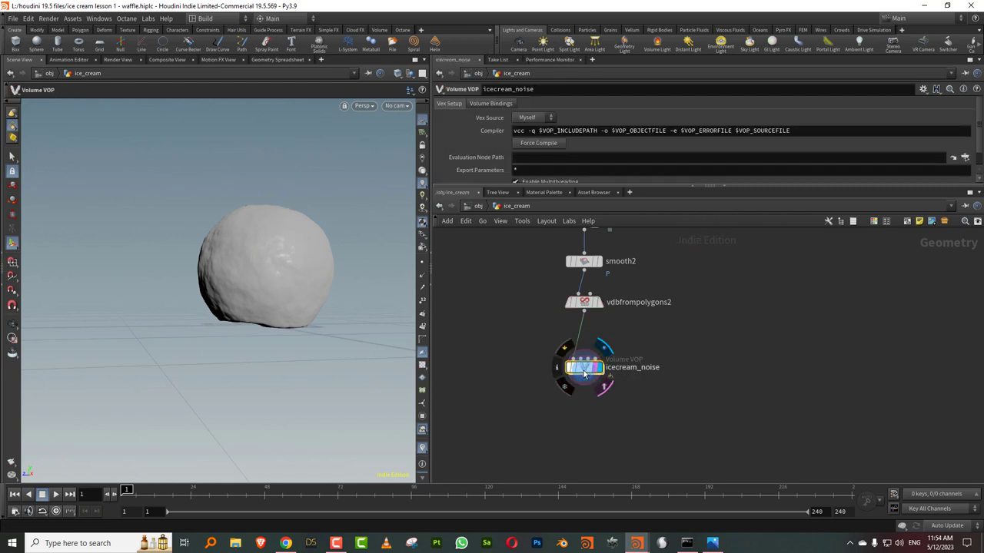
pyautogui.doubleClick(584, 372)
pyautogui.moveTo(585, 332); pyautogui.dragTo(523, 369, button='middle')
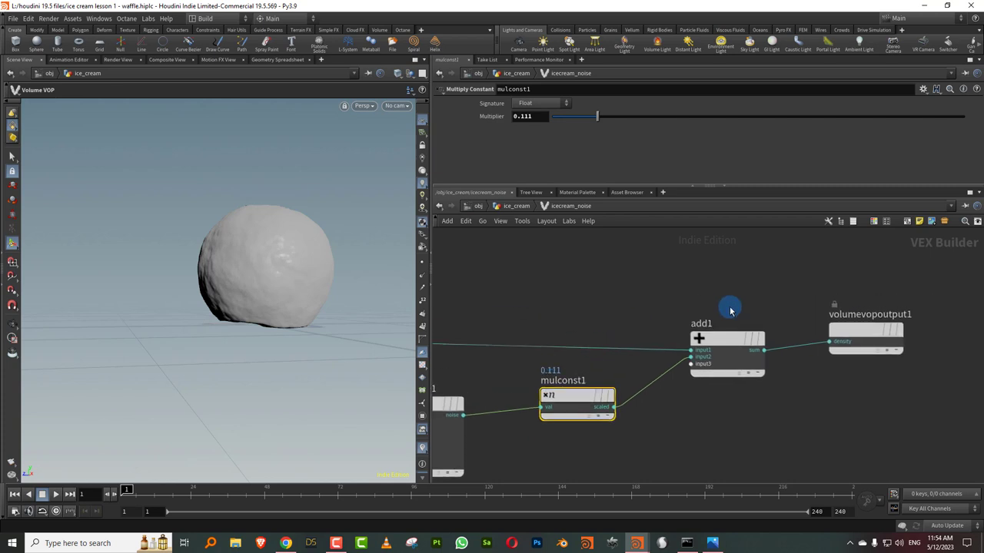
pyautogui.moveTo(727, 334); pyautogui.dragTo(730, 318)
pyautogui.moveTo(846, 329); pyautogui.dragTo(839, 323)
pyautogui.moveTo(579, 284); pyautogui.dragTo(667, 272, button='middle')
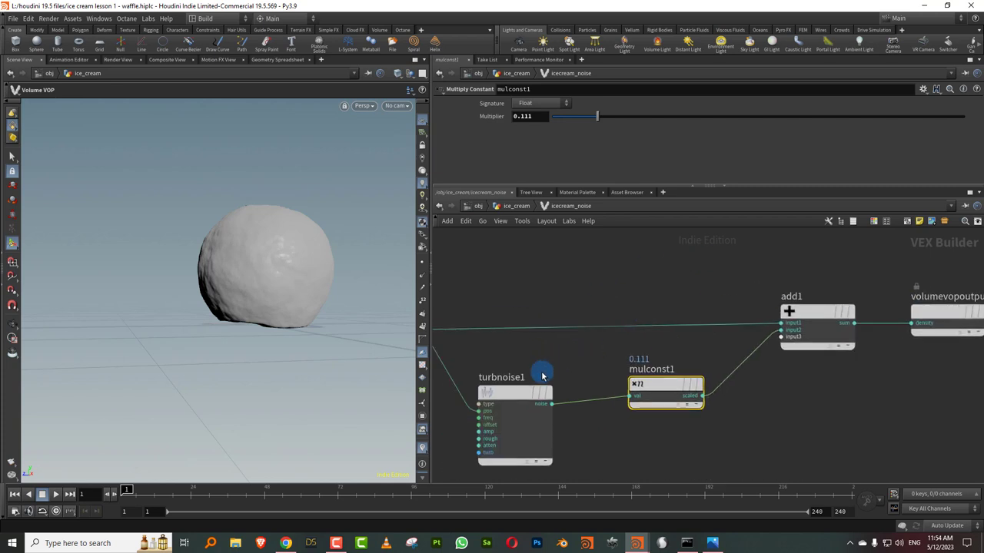
pyautogui.moveTo(505, 405); pyautogui.dragTo(490, 417)
pyautogui.moveTo(580, 370); pyautogui.dragTo(644, 406)
pyautogui.moveTo(653, 388); pyautogui.dragTo(653, 406)
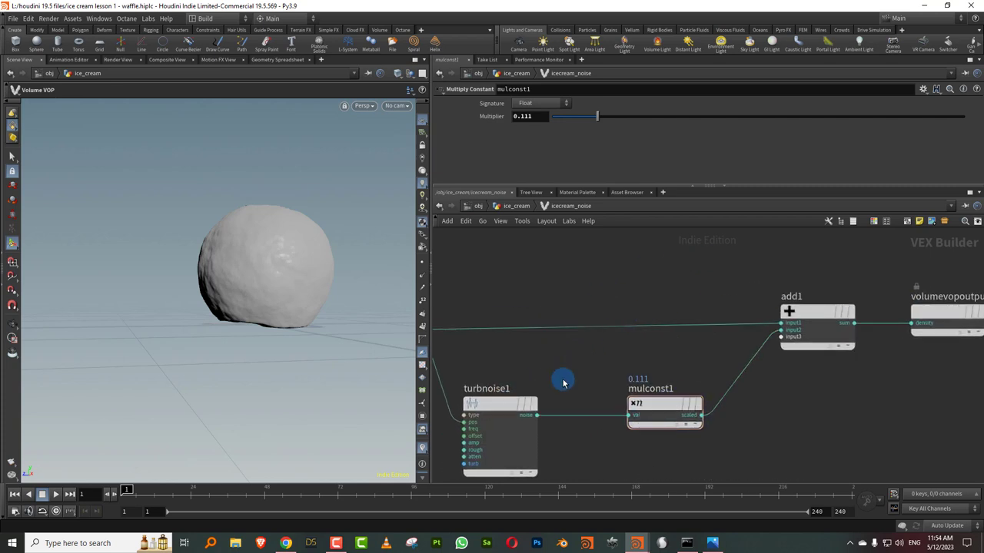
pyautogui.moveTo(621, 372); pyautogui.dragTo(670, 452)
# Set the turbulent noise frequency to 15, 5, 5.
pyautogui.moveTo(574, 461); pyautogui.dragTo(503, 382)
pyautogui.keyDown('alt'); pyautogui.moveTo(305, 227); pyautogui.dragTo(336, 254); pyautogui.keyUp('alt')
pyautogui.click(539, 146)
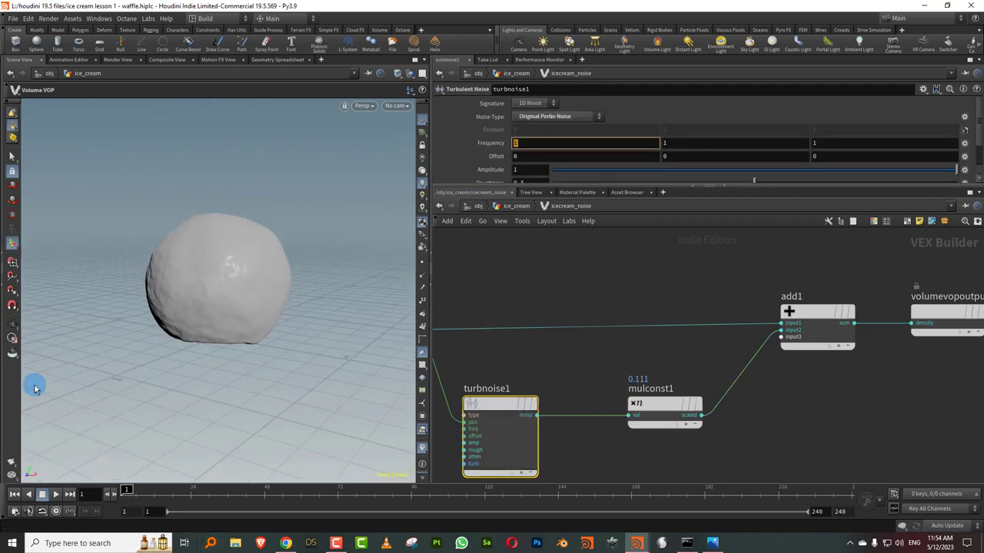
pyautogui.write('15')
pyautogui.press('Tab')
pyautogui.write('5')
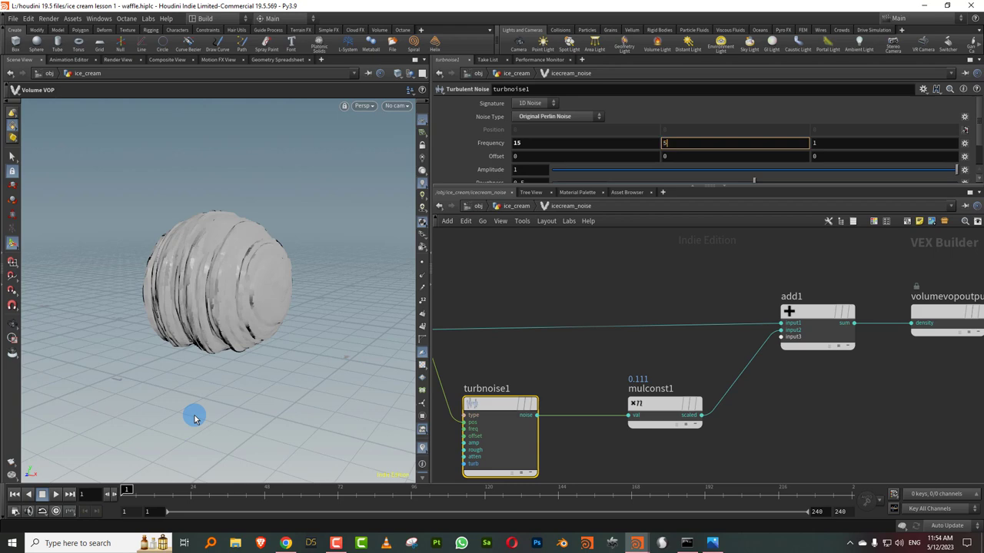
pyautogui.press('Tab')
pyautogui.write('5')
pyautogui.press('Return')
pyautogui.moveTo(297, 269)
pyautogui.keyDown('alt'); pyautogui.mouseDown()
pyautogui.moveTo(219, 293)
pyautogui.moveTo(301, 269)
pyautogui.mouseUp(); pyautogui.keyUp('alt')
# Enlarge the parameter pane and set the turbulent noise amplitude to 0.249.
pyautogui.moveTo(682, 188); pyautogui.dragTo(684, 240)
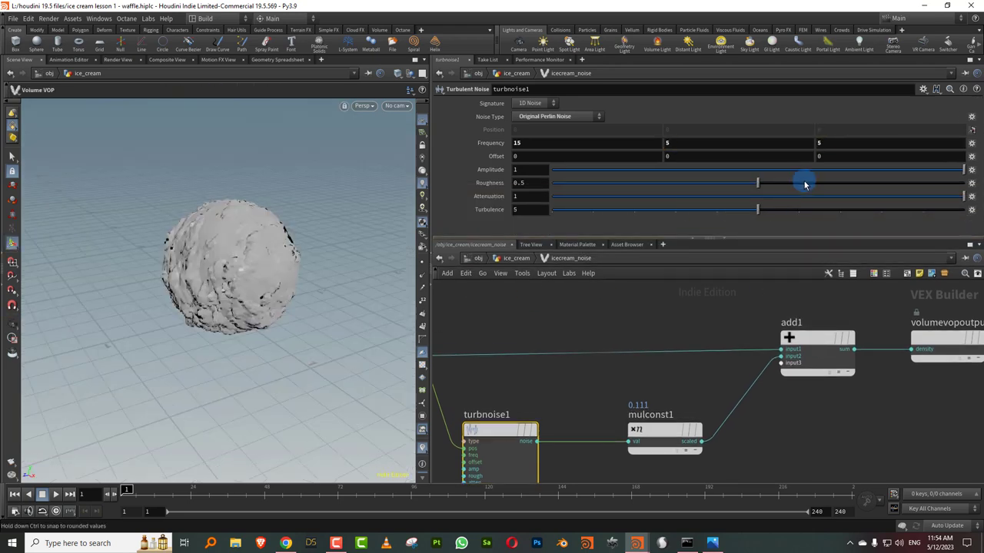
pyautogui.click(786, 174)
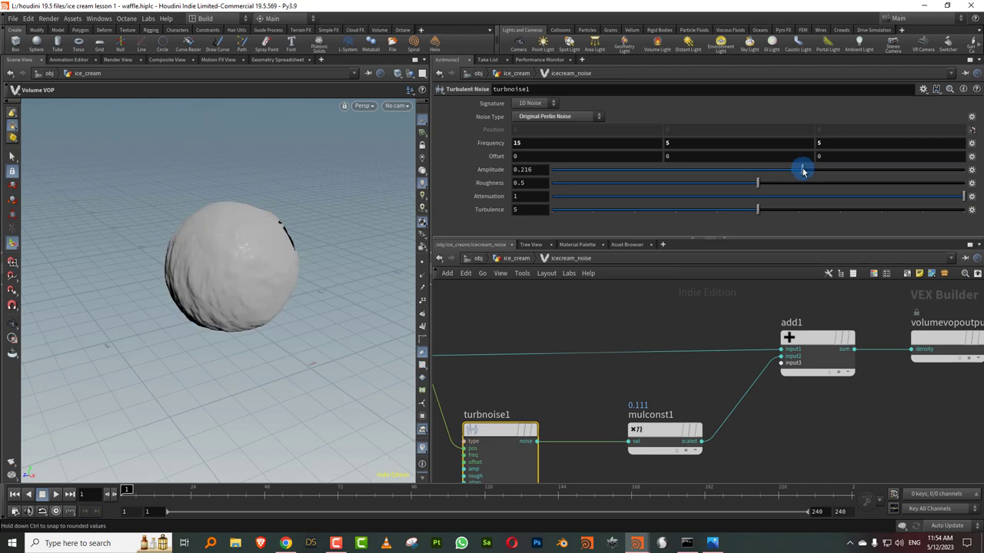
pyautogui.moveTo(222, 235)
pyautogui.mouseDown()
pyautogui.moveTo(358, 218)
pyautogui.moveTo(310, 248)
pyautogui.moveTo(297, 228)
pyautogui.moveTo(185, 237)
pyautogui.moveTo(215, 246)
pyautogui.mouseUp()
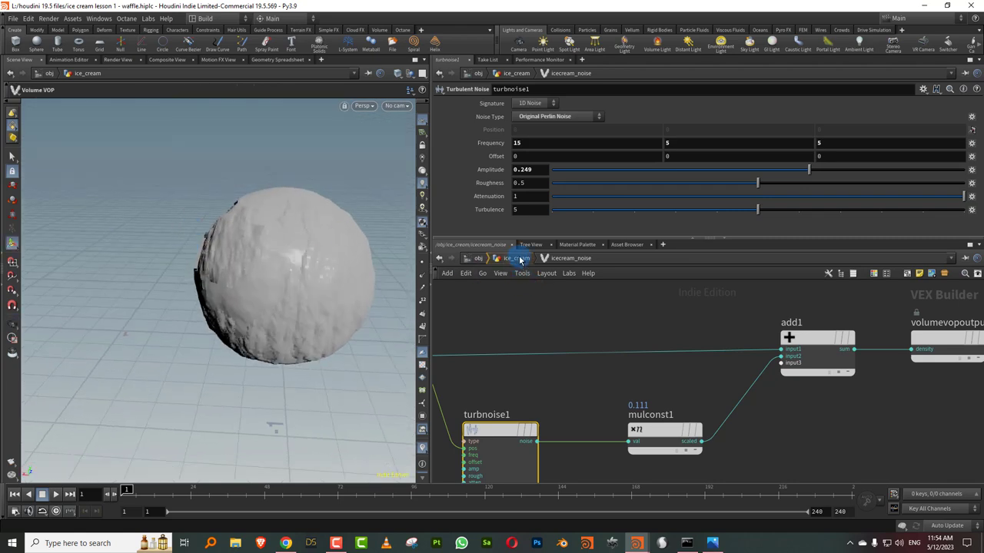
# Check the VDB node in the ice_cream network and inspect the scoop before reentering the icecream_noise network.
pyautogui.click(516, 258)
pyautogui.click(644, 339)
pyautogui.moveTo(308, 245); pyautogui.dragTo(338, 277)
pyautogui.doubleClick(610, 390)
# Insert a Fit Range node on the wire between the turbulent noise and the Multiply Constant.
pyautogui.click(637, 429)
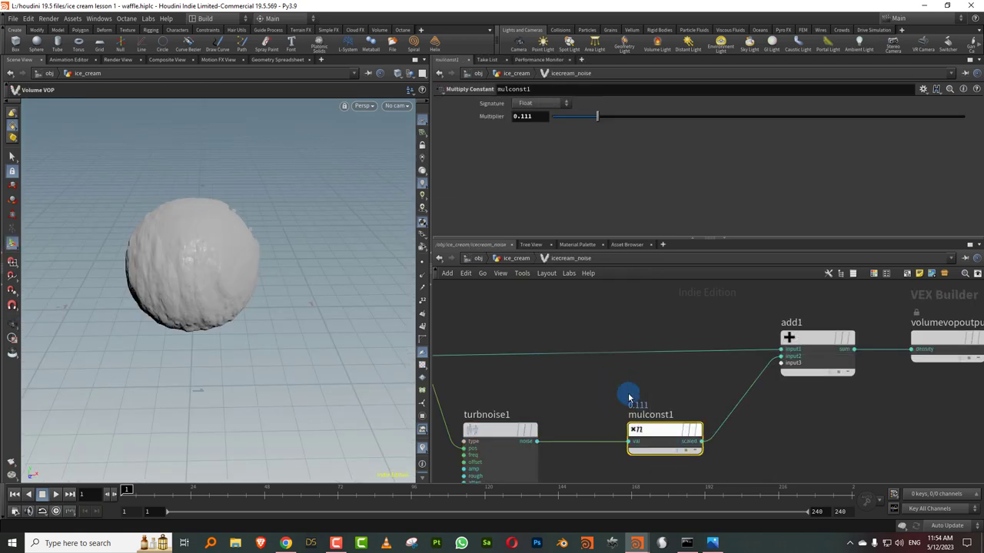
pyautogui.moveTo(588, 391); pyautogui.dragTo(652, 363, button='middle')
pyautogui.click(598, 374)
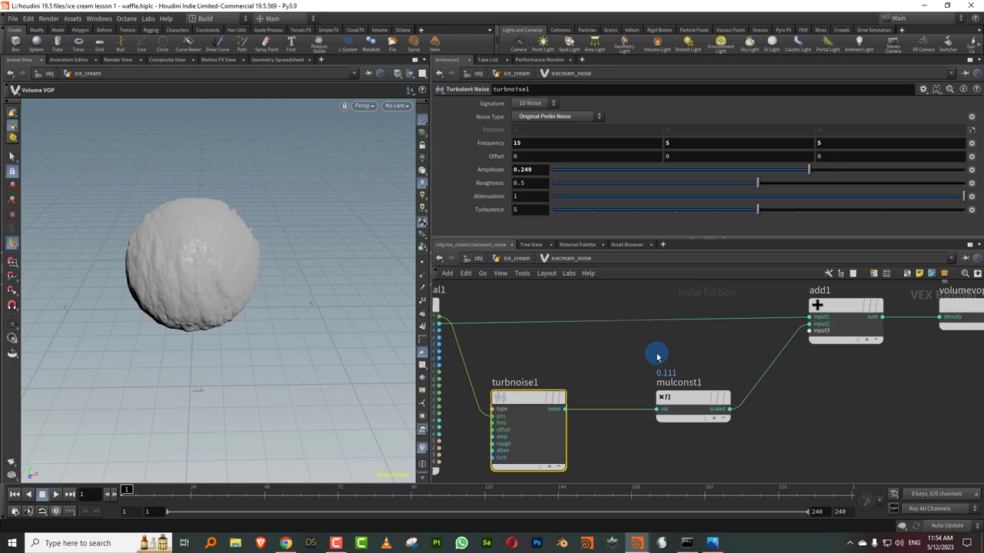
pyautogui.press('Tab')
pyautogui.moveTo(671, 272)
pyautogui.click(756, 89)
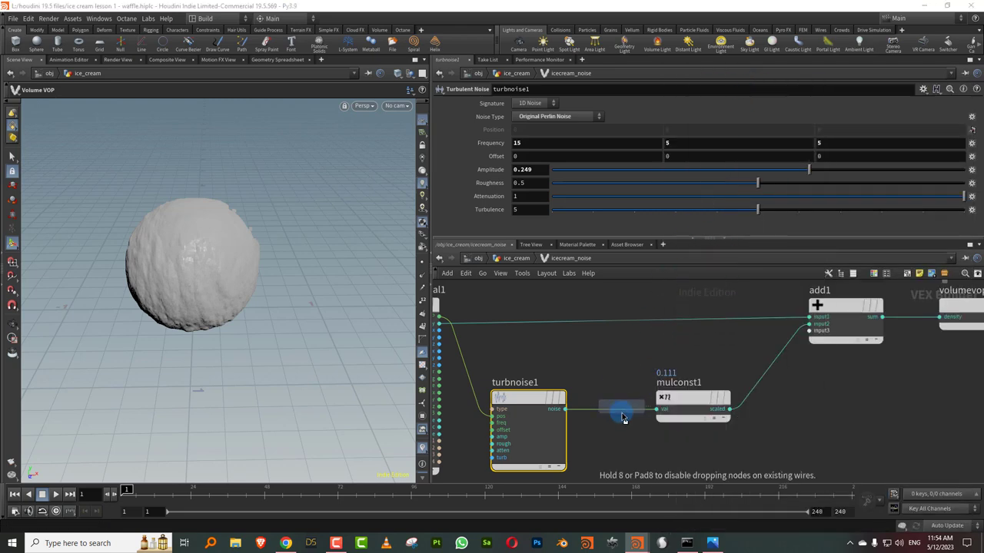
pyautogui.click(615, 429)
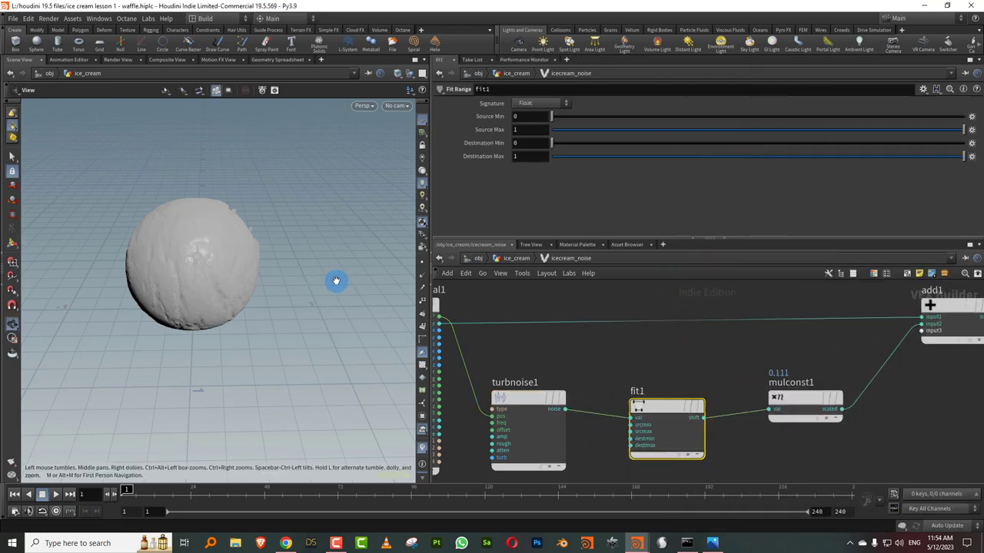
pyautogui.moveTo(334, 281); pyautogui.dragTo(292, 269)
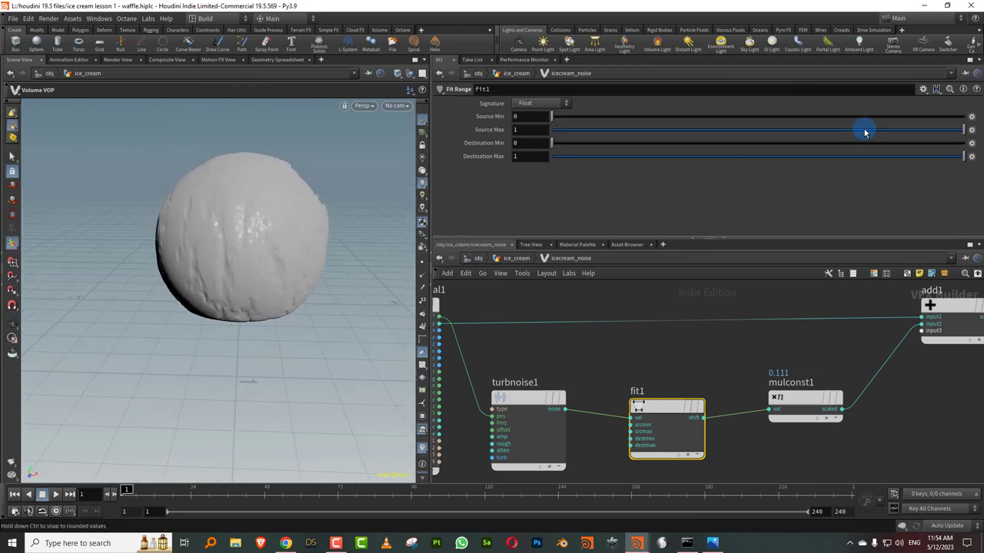
# Set the Fit Range node's source max to 0.71.
pyautogui.click(796, 131)
pyautogui.moveTo(499, 123); pyautogui.dragTo(453, 129)
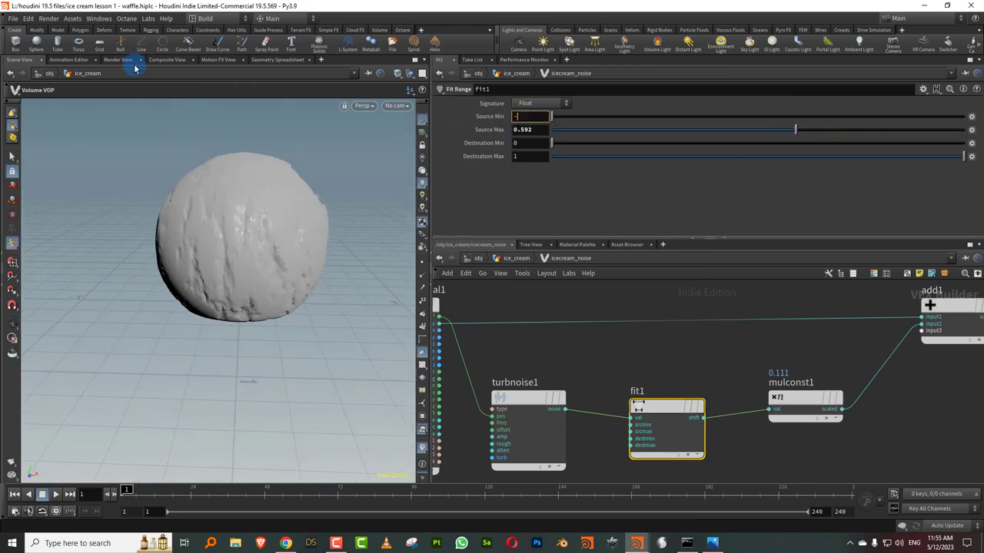
pyautogui.moveTo(292, 237); pyautogui.dragTo(219, 244)
pyautogui.moveTo(820, 346); pyautogui.dragTo(715, 351, button='middle')
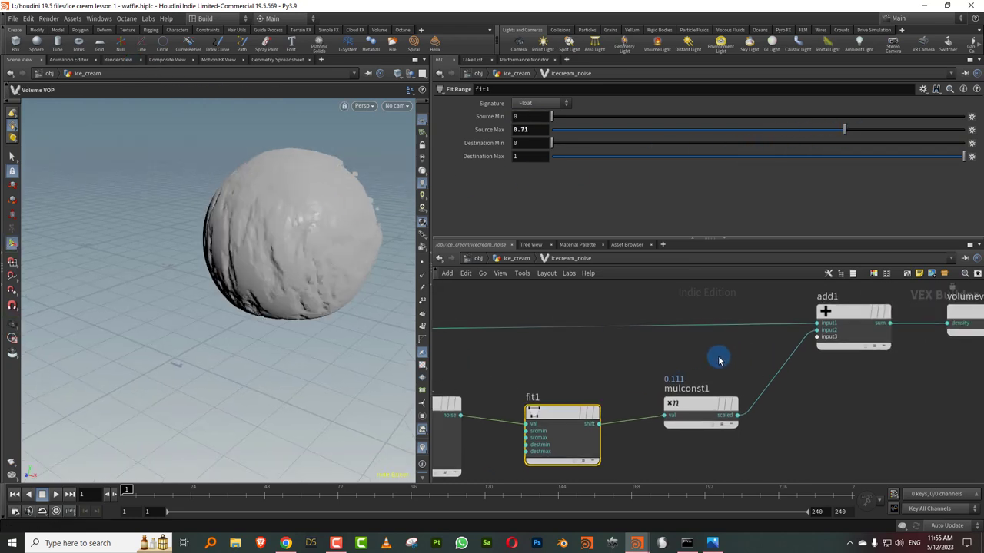
# Set the Multiply Constant's multiplier to 0.092.
pyautogui.click(701, 406)
pyautogui.click(568, 118)
pyautogui.moveTo(568, 117); pyautogui.dragTo(530, 123)
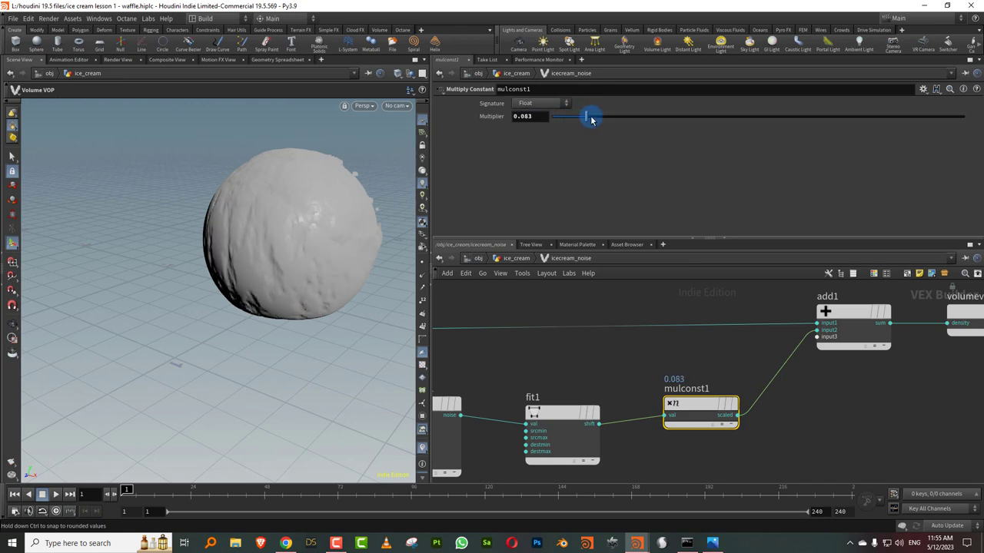
pyautogui.moveTo(308, 208); pyautogui.dragTo(282, 223)
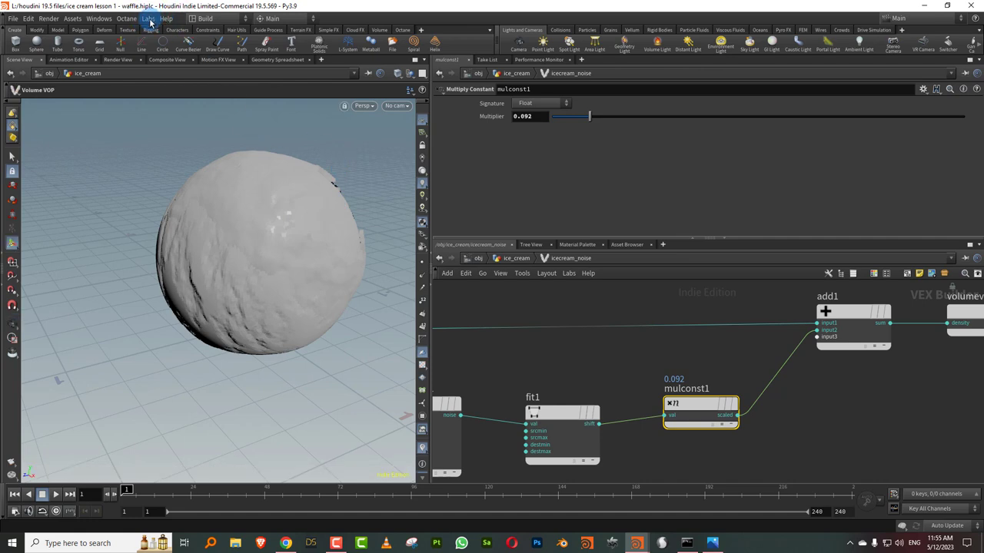
# Replace the current Scene View with a new one placed after the Geometry Spreadsheet.
pyautogui.click(149, 19)
pyautogui.click(163, 57)
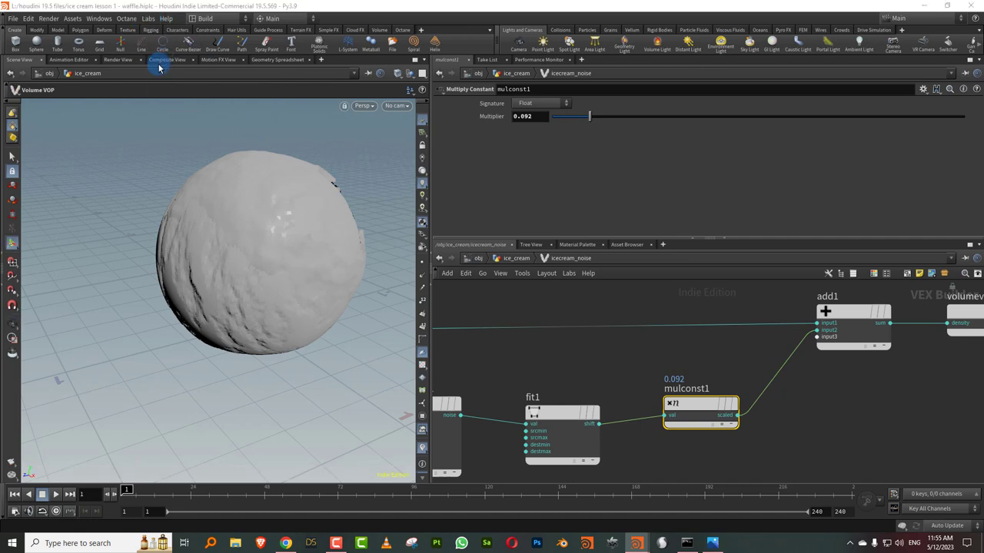
pyautogui.moveTo(346, 232); pyautogui.dragTo(323, 213)
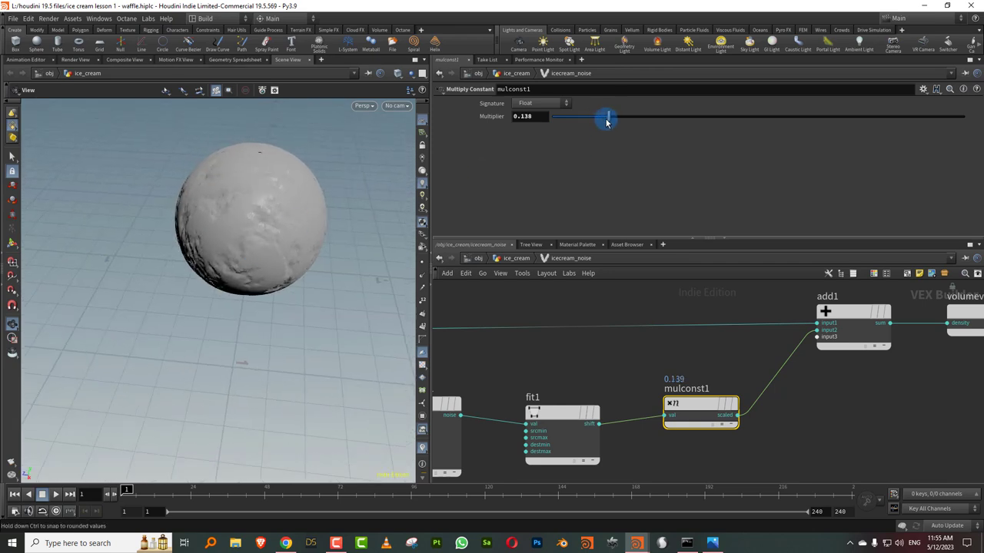
# Set the Multiply Constant's multiplier to 0.127 to strengthen the noise on the scoop.
pyautogui.moveTo(607, 121); pyautogui.dragTo(604, 116)
pyautogui.moveTo(272, 220); pyautogui.dragTo(571, 356)
# Set the Fit Range node's source min to -0.05 and source max to 0.765.
pyautogui.click(565, 435)
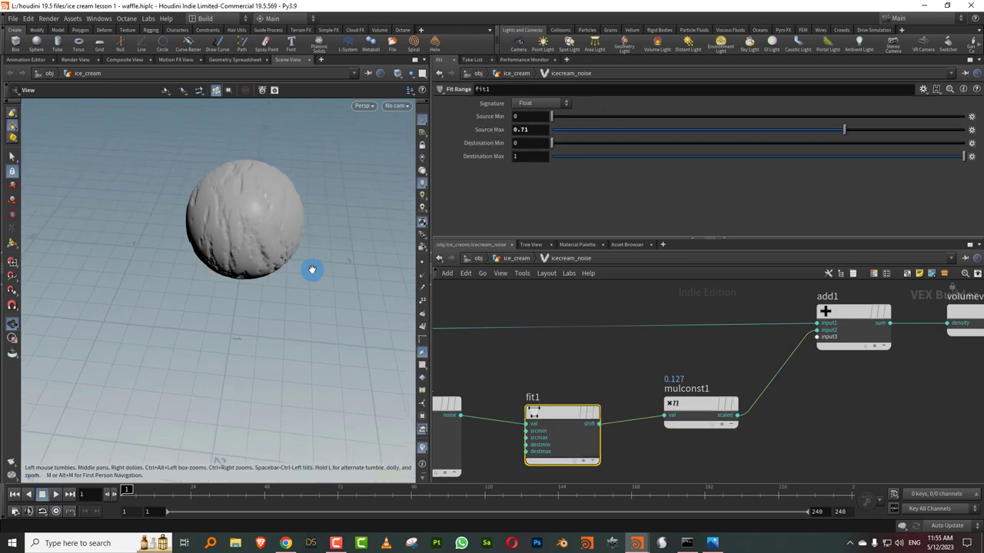
pyautogui.moveTo(875, 134); pyautogui.dragTo(882, 134)
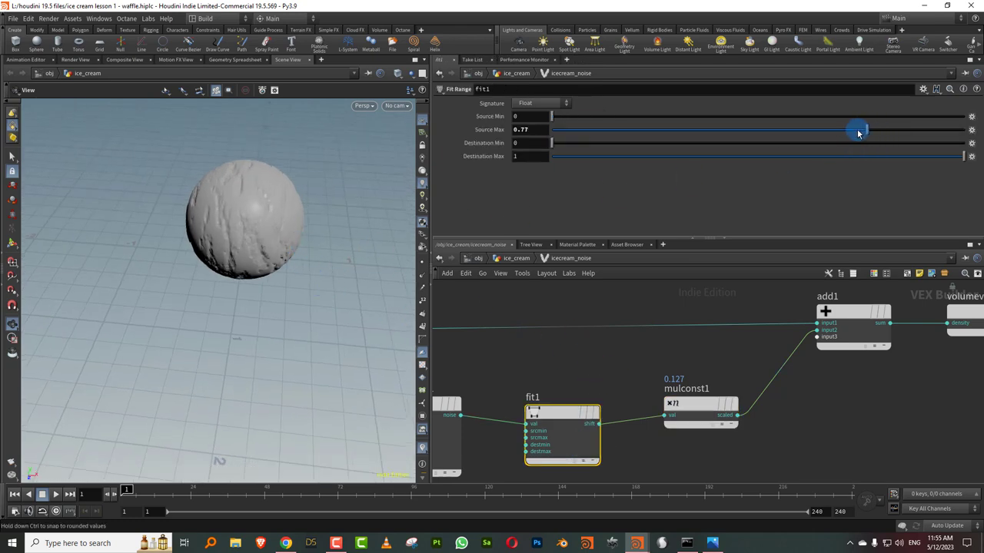
pyautogui.click(540, 116)
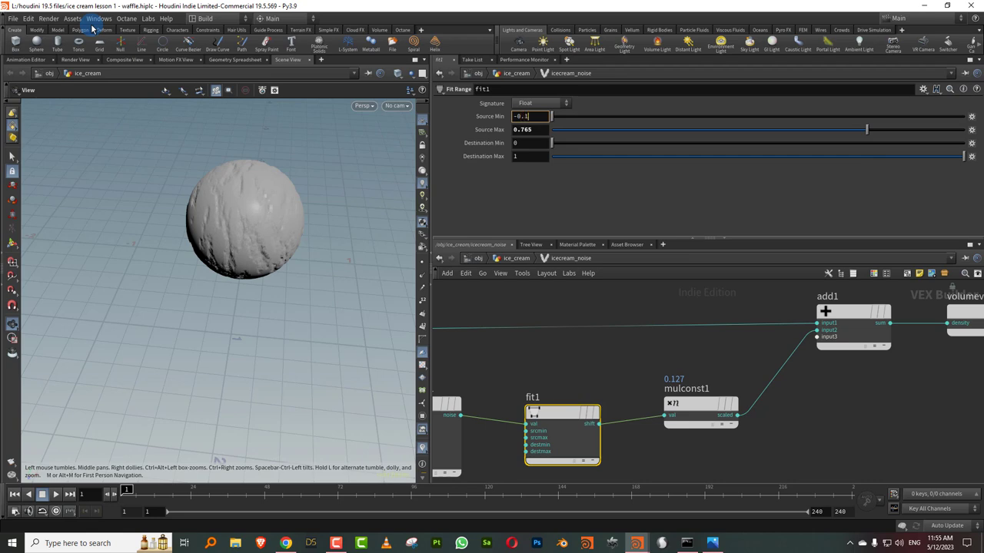
pyautogui.write('-0.1')
pyautogui.press('Return')
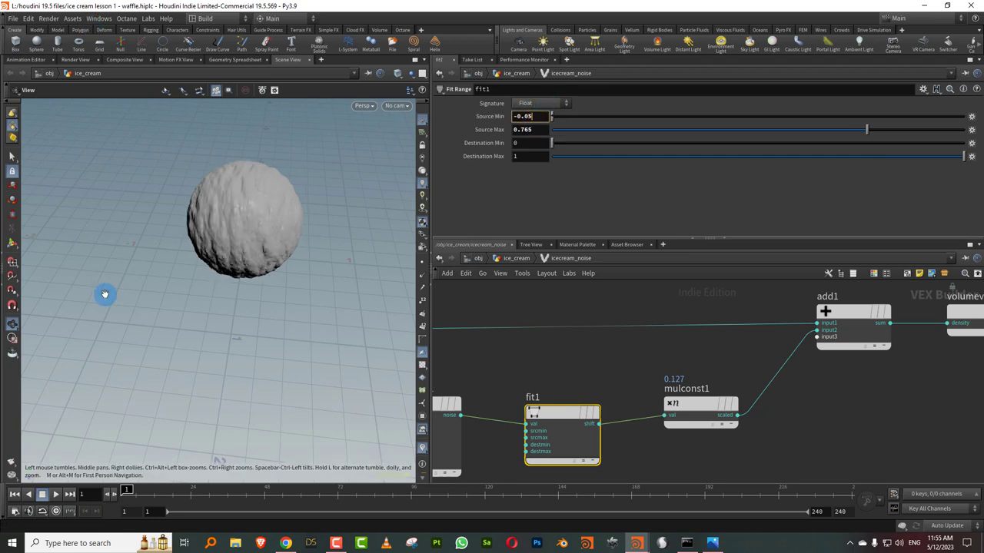
pyautogui.moveTo(256, 212); pyautogui.dragTo(340, 184)
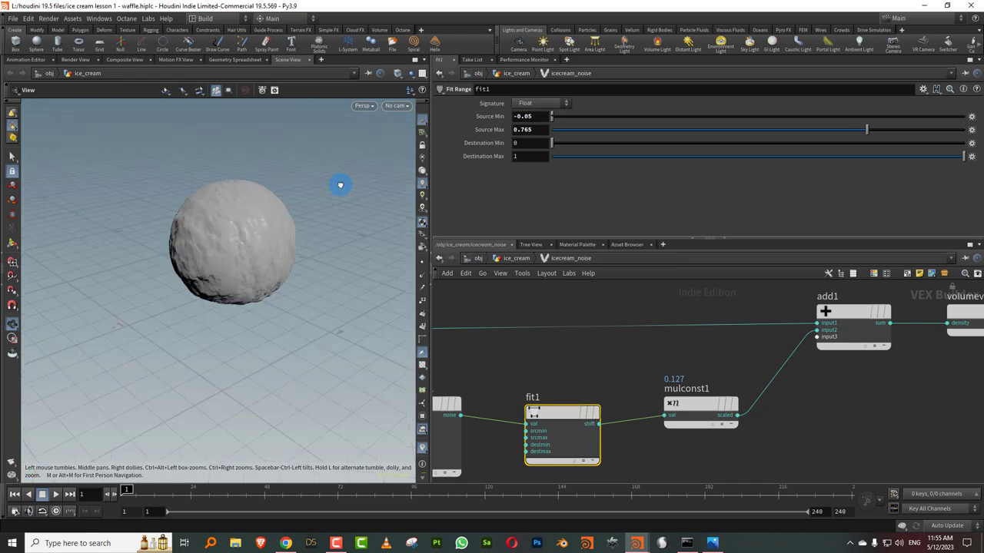
# Set the Fit Range node's source max to 0.85 and source min to -0.02.
pyautogui.click(701, 418)
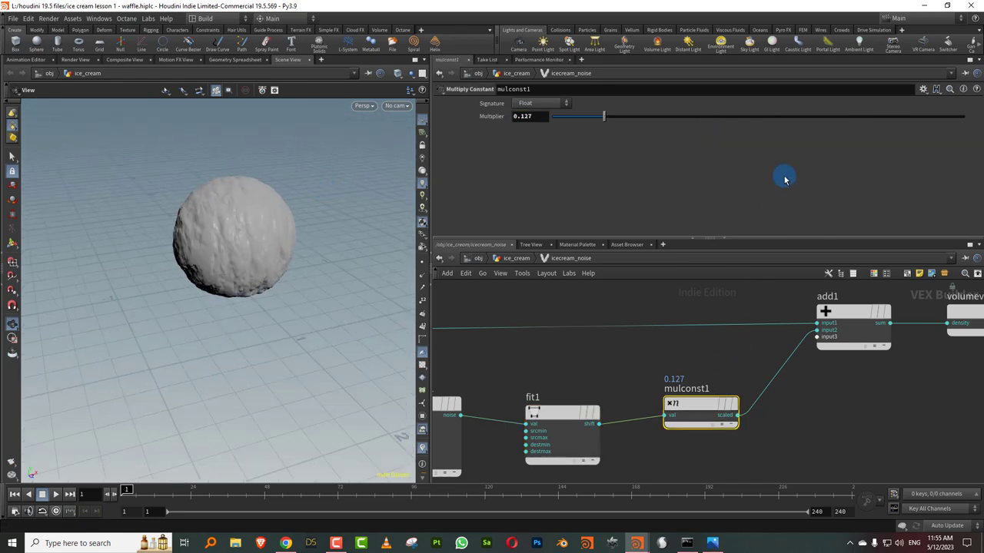
pyautogui.click(584, 414)
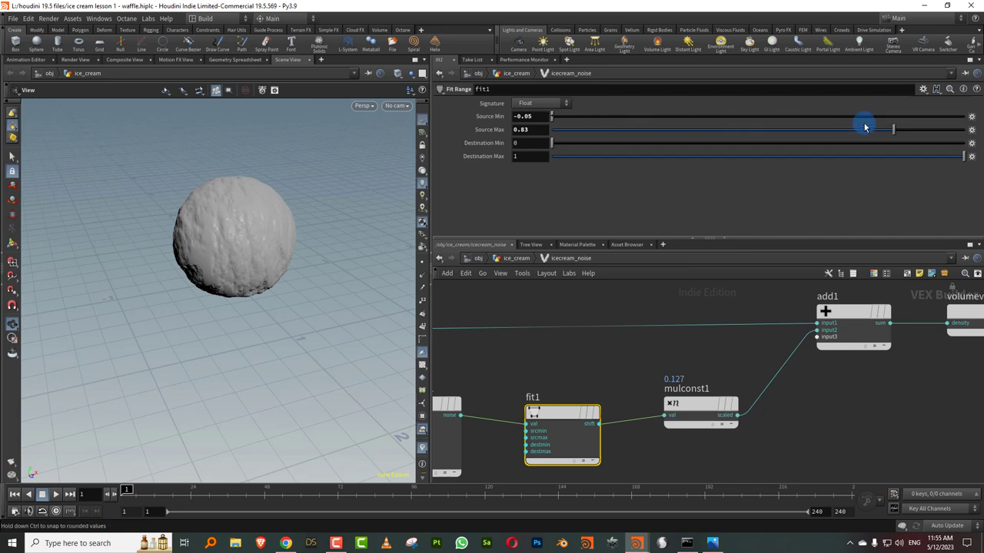
pyautogui.moveTo(909, 133); pyautogui.dragTo(901, 131)
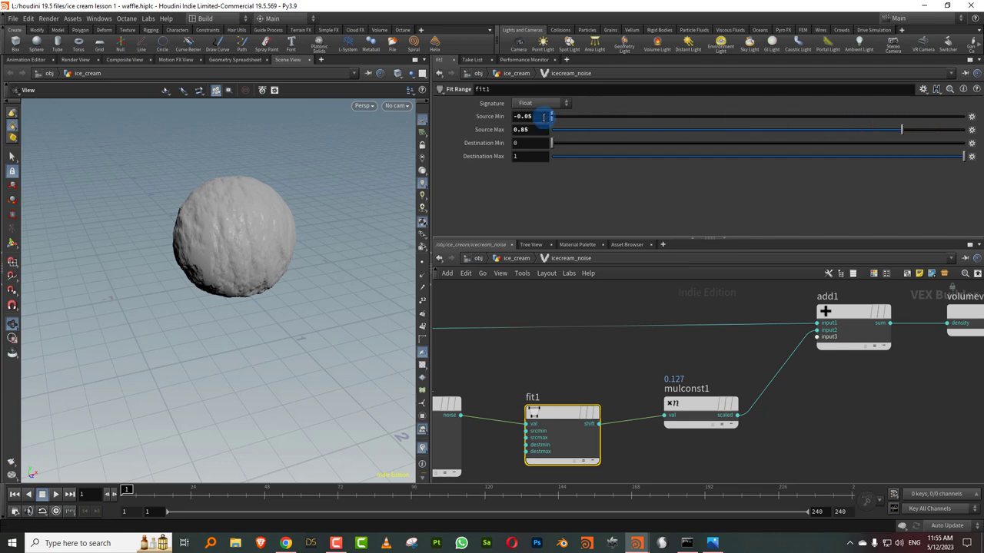
pyautogui.moveTo(549, 117); pyautogui.dragTo(550, 119)
pyautogui.moveTo(536, 113); pyautogui.dragTo(520, 131, button='middle')
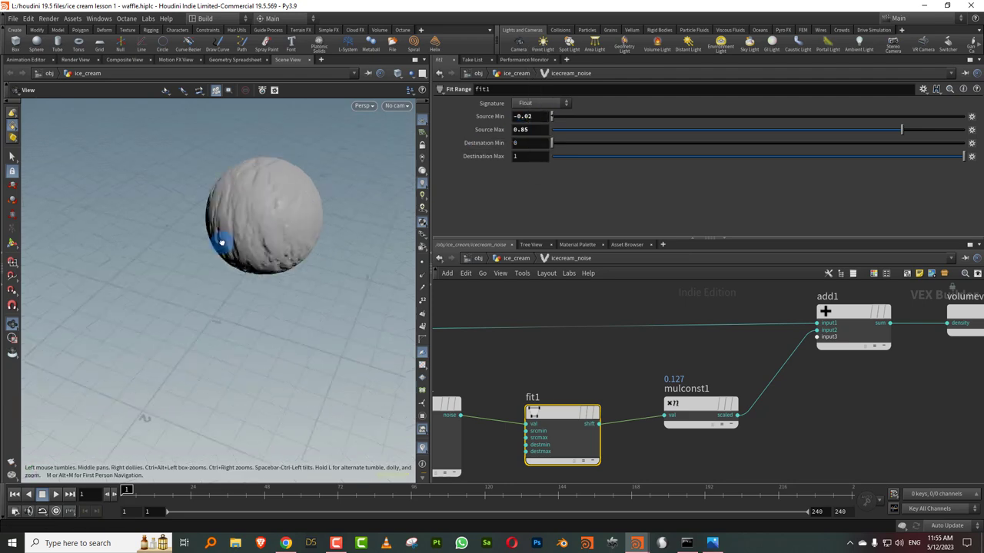
# Move the volume global parameters node away from the Turbulent Noise node to open a gap between them.
pyautogui.moveTo(220, 241); pyautogui.dragTo(286, 189)
pyautogui.click(439, 440)
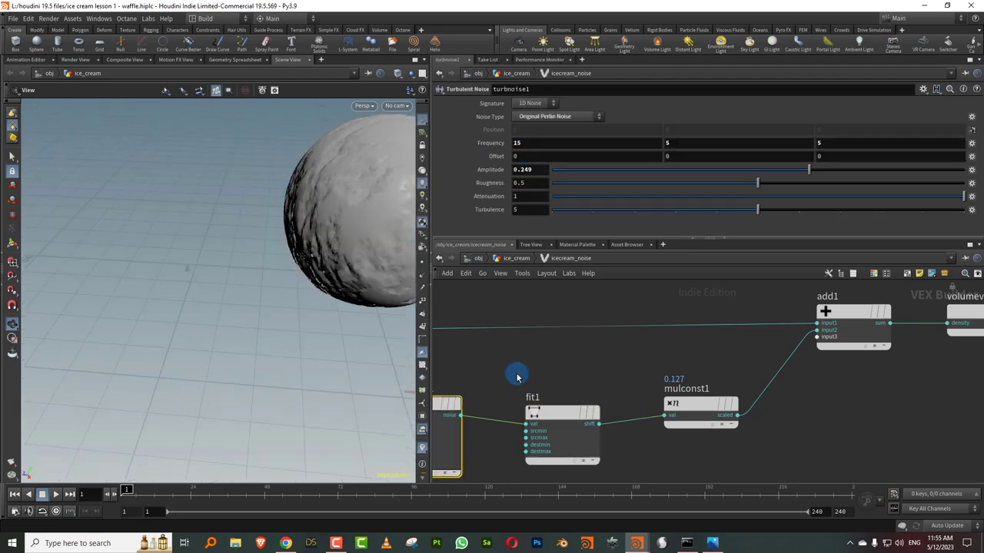
pyautogui.moveTo(516, 378); pyautogui.dragTo(806, 311, button='middle')
pyautogui.scroll(-2, 702, 333)
pyautogui.moveTo(606, 303); pyautogui.dragTo(498, 306)
pyautogui.press('Tab')
pyautogui.moveTo(582, 374)
pyautogui.write('tra')
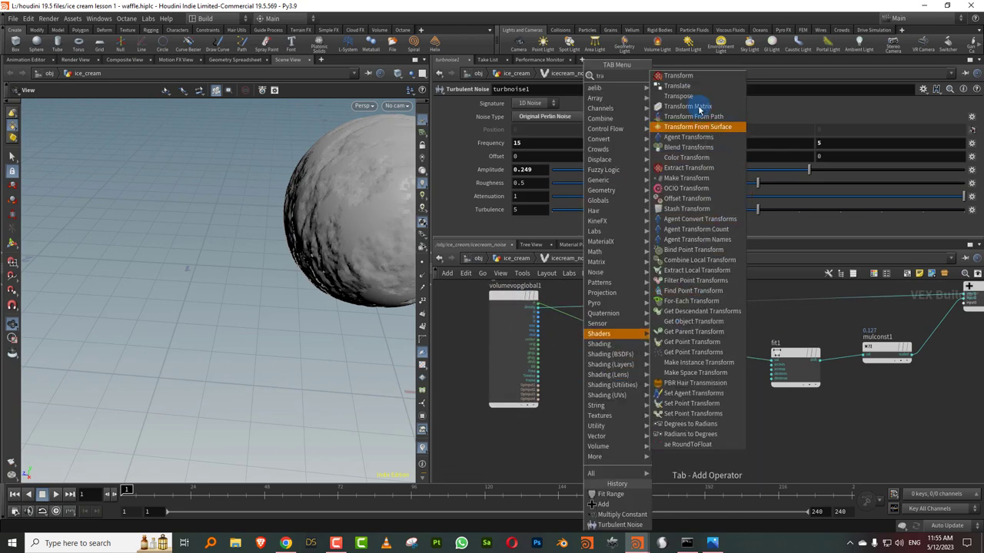
pyautogui.click(696, 78)
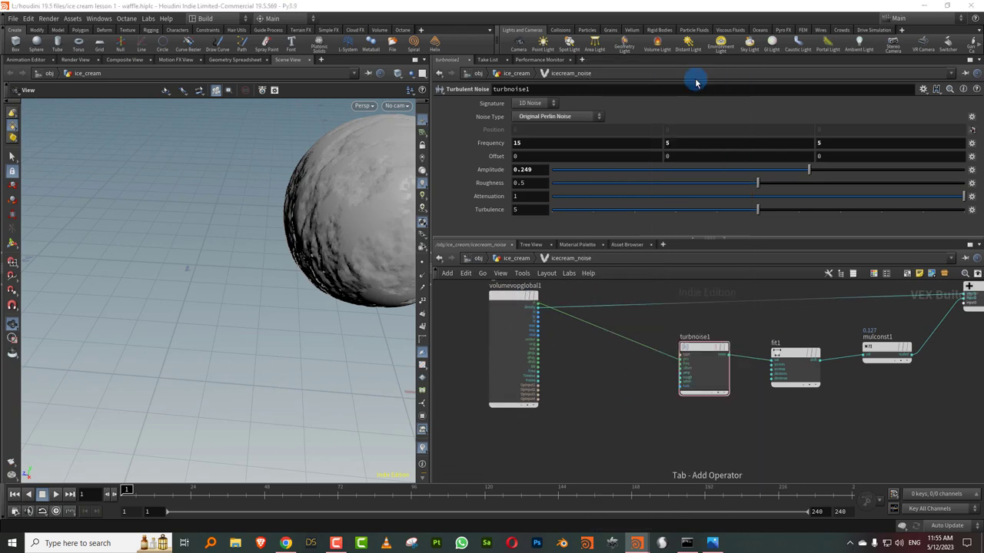
pyautogui.click(621, 348)
pyautogui.press('Delete')
# Insert a Transform Matrix node on the wire between the volume global parameters and the Turbulent Noise.
pyautogui.press('Tab')
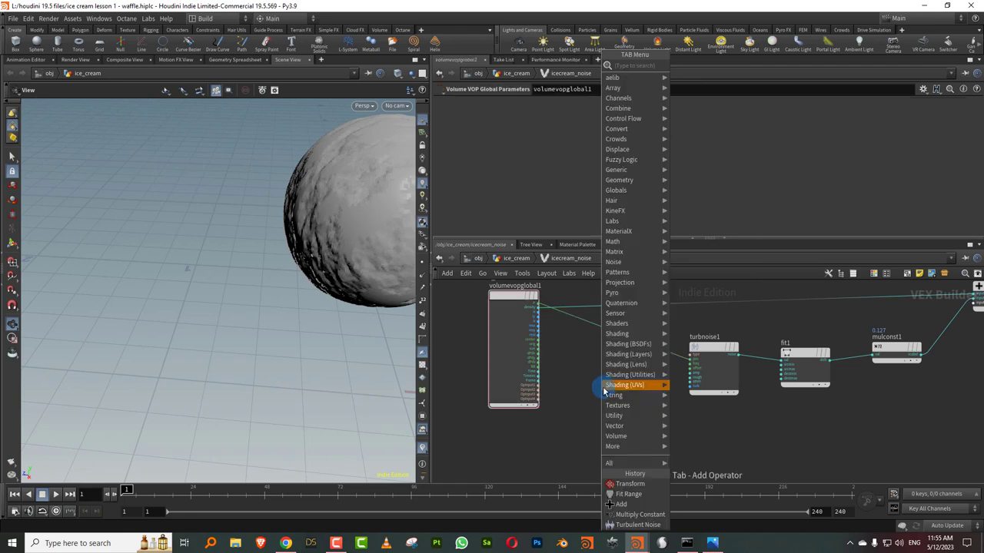
pyautogui.write('tra')
pyautogui.click(732, 96)
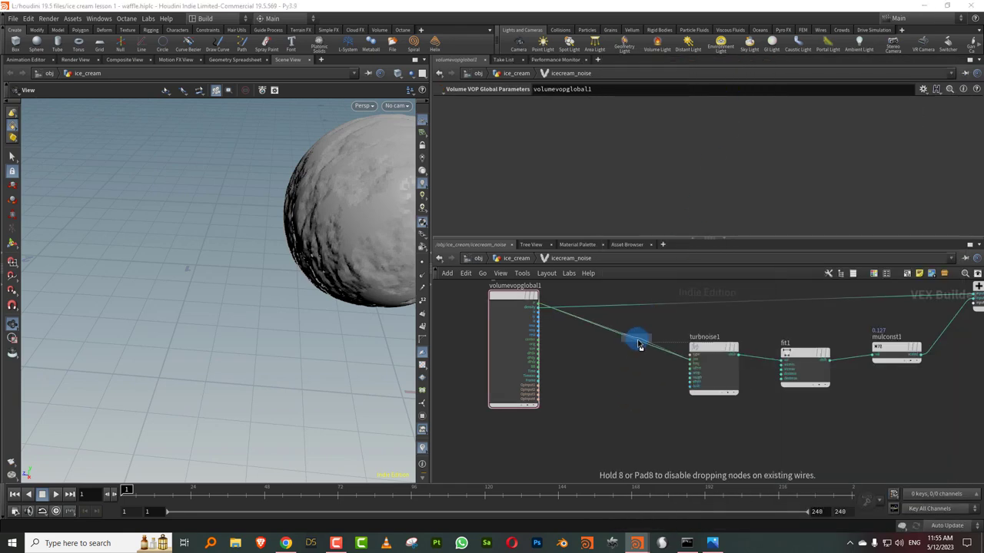
pyautogui.click(637, 338)
# Set the Transform Matrix node's Z rotation to 40 to slant the noise on the scoop.
pyautogui.moveTo(405, 269); pyautogui.dragTo(362, 260)
pyautogui.click(835, 168)
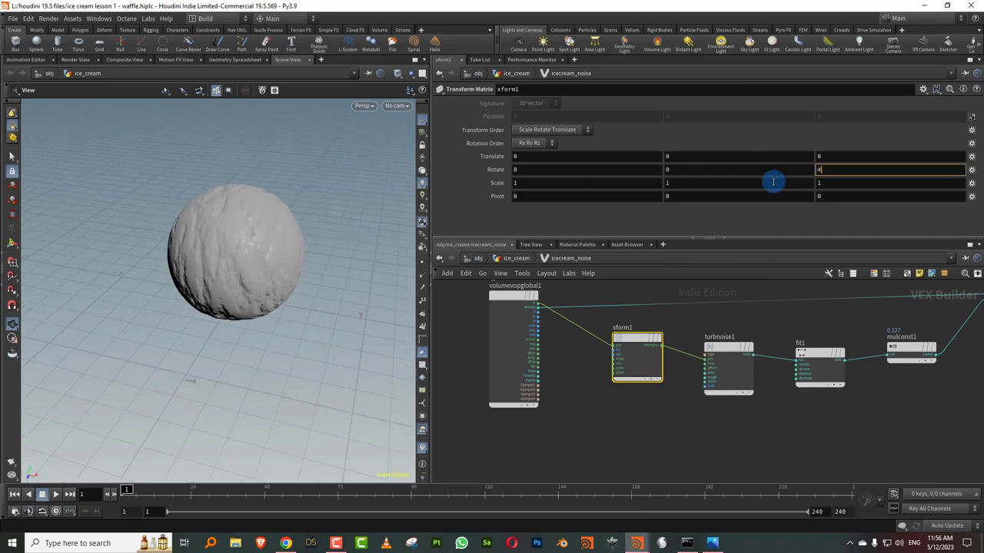
pyautogui.press('Return')
pyautogui.moveTo(326, 229); pyautogui.dragTo(298, 211)
pyautogui.moveTo(839, 169); pyautogui.dragTo(837, 134, button='middle')
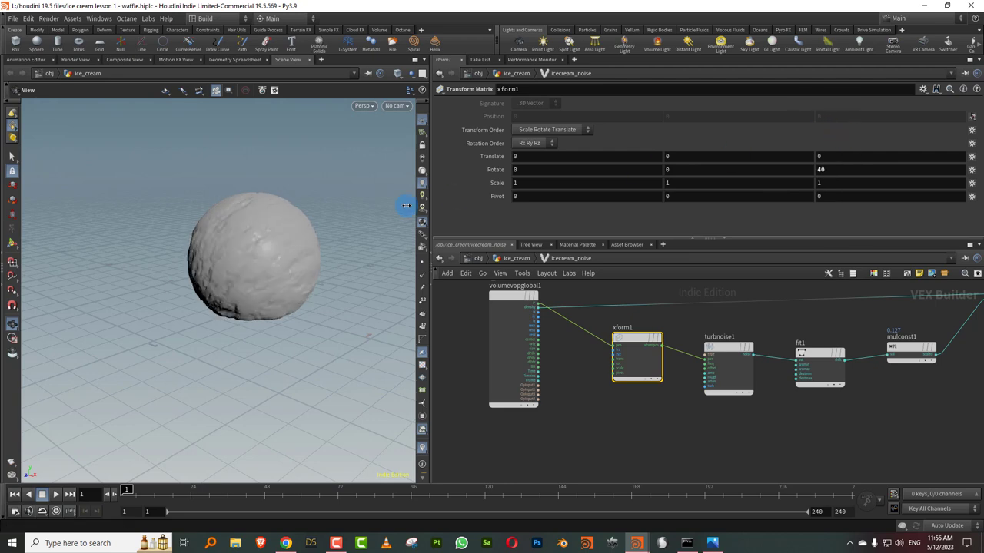
# Compare the scoop's surface with the ice cream reference photos in the image viewer.
pyautogui.moveTo(184, 223); pyautogui.dragTo(253, 234)
pyautogui.click(713, 542)
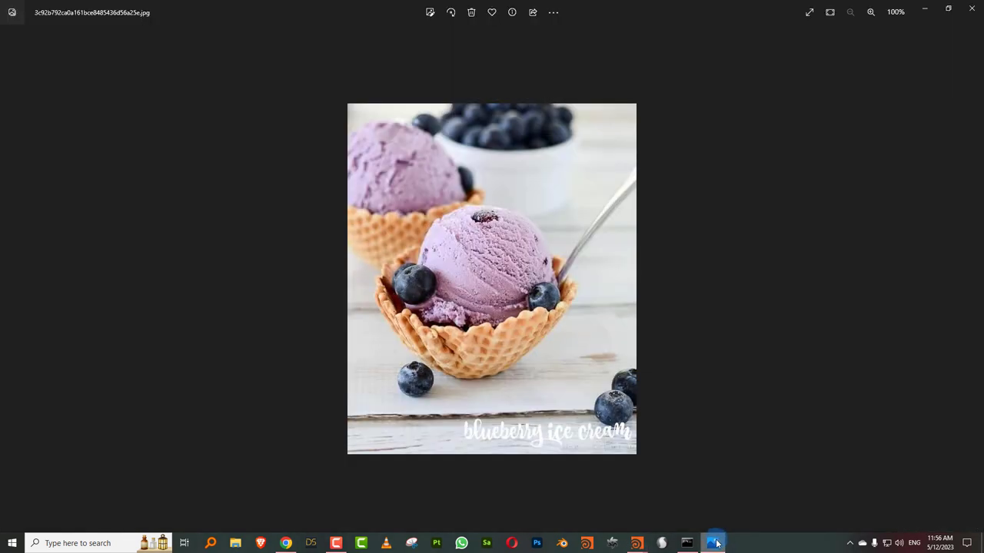
pyautogui.press('Right')
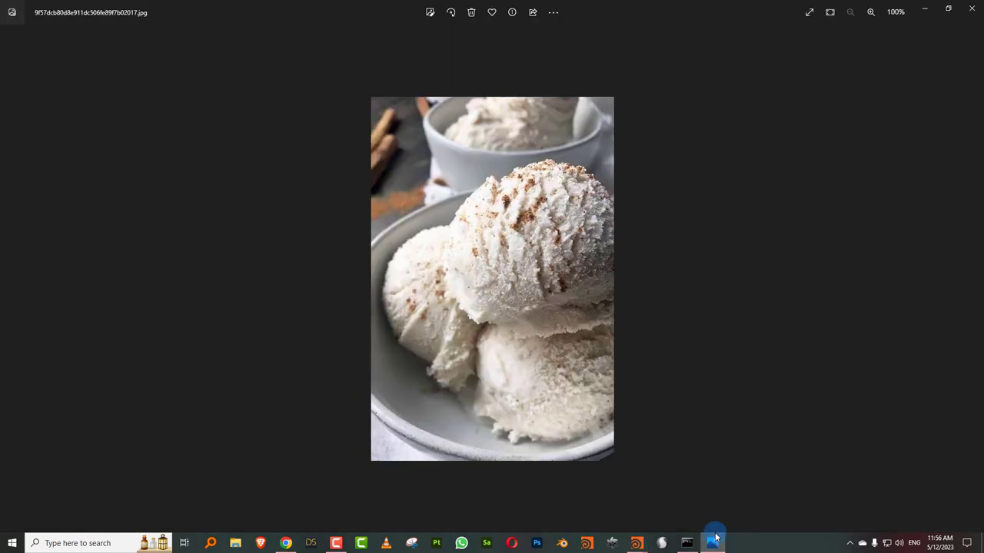
pyautogui.click(924, 9)
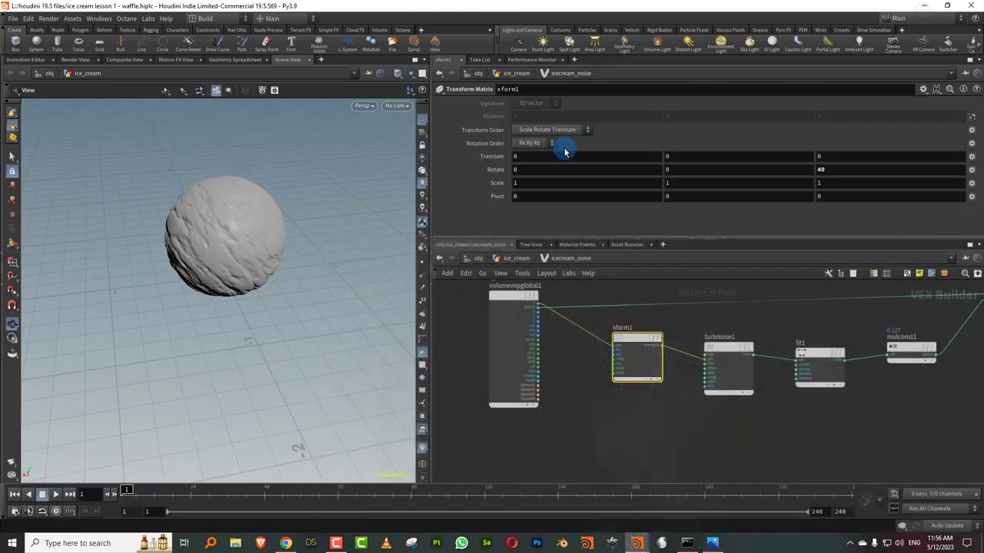
pyautogui.moveTo(276, 227); pyautogui.dragTo(193, 235)
# Duplicate the Transform Matrix and Turbulent Noise nodes together and place the copies below the original pair.
pyautogui.moveTo(616, 409); pyautogui.dragTo(585, 394, button='middle')
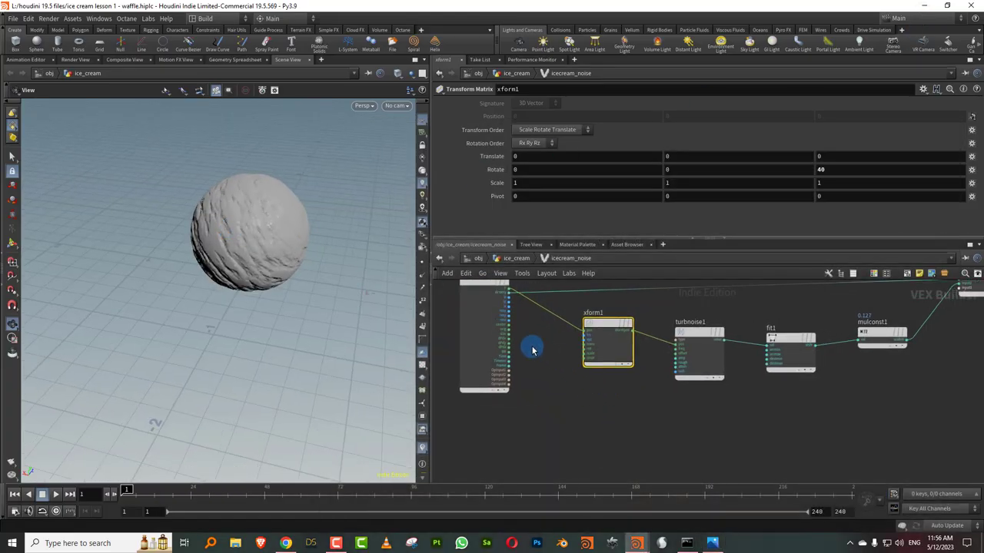
pyautogui.moveTo(551, 364); pyautogui.dragTo(545, 395, button='middle')
pyautogui.moveTo(579, 428); pyautogui.dragTo(688, 373)
pyautogui.moveTo(724, 346); pyautogui.dragTo(692, 341, button='middle')
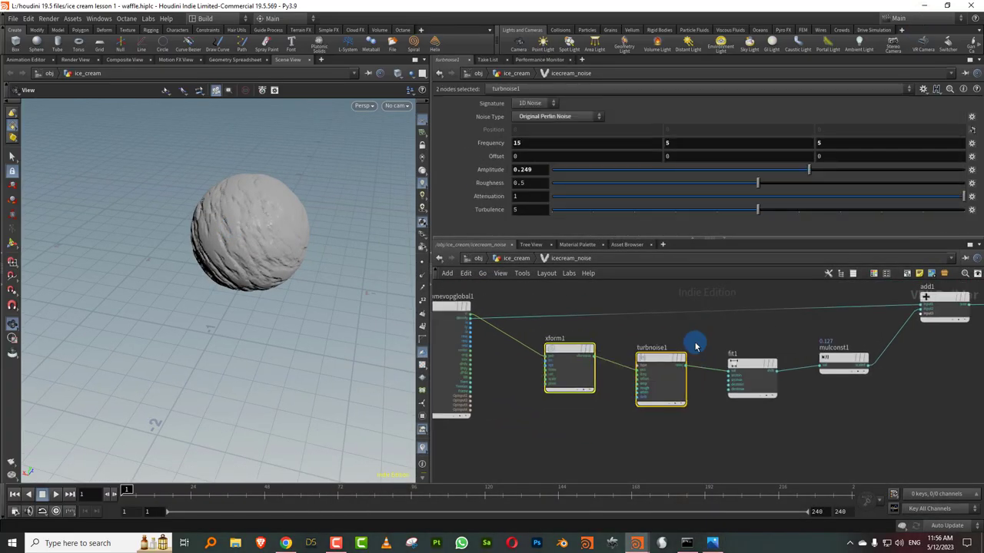
pyautogui.hotkey('ctrl', 'c')
pyautogui.hotkey('ctrl', 'v')
pyautogui.moveTo(735, 336); pyautogui.dragTo(605, 443)
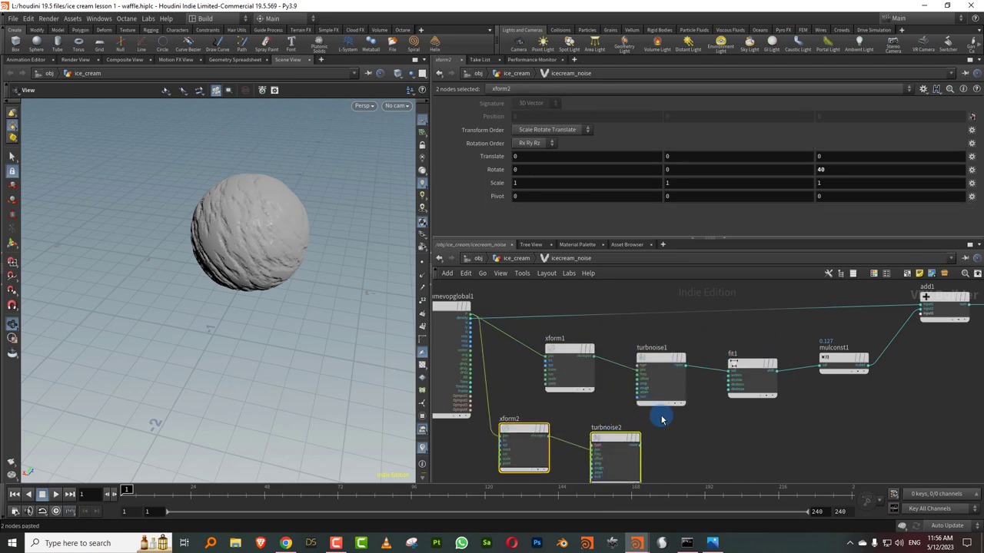
pyautogui.moveTo(660, 420); pyautogui.dragTo(737, 368, button='middle')
pyautogui.moveTo(512, 395); pyautogui.dragTo(514, 442, button='middle')
pyautogui.moveTo(517, 305); pyautogui.dragTo(447, 295)
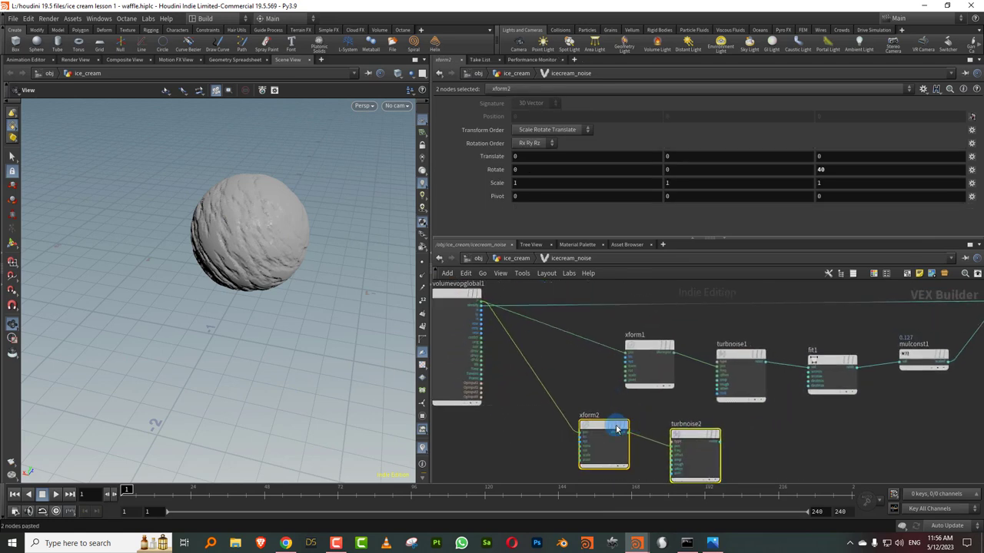
pyautogui.moveTo(616, 429); pyautogui.dragTo(583, 434)
# Set the copied Turbulent Noise's frequency to 6, 3, 3 and its signature to 3D Noise.
pyautogui.click(656, 447)
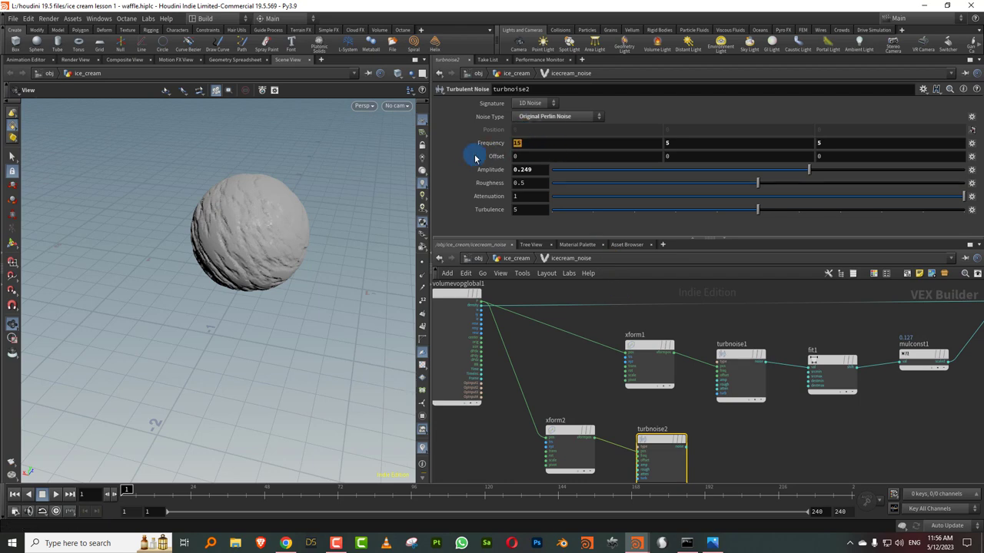
pyautogui.click(219, 417)
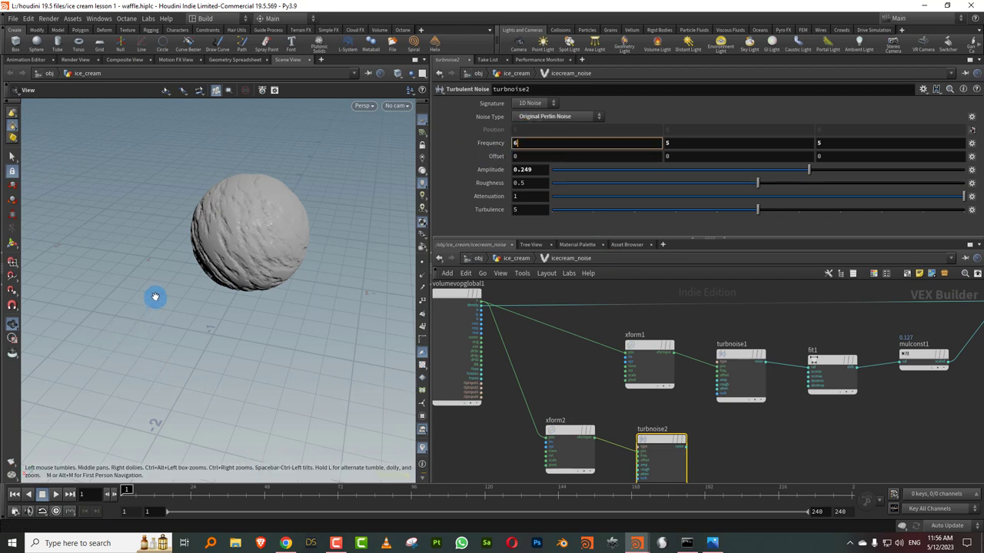
pyautogui.press('Tab')
pyautogui.write('3')
pyautogui.press('Tab')
pyautogui.write('3')
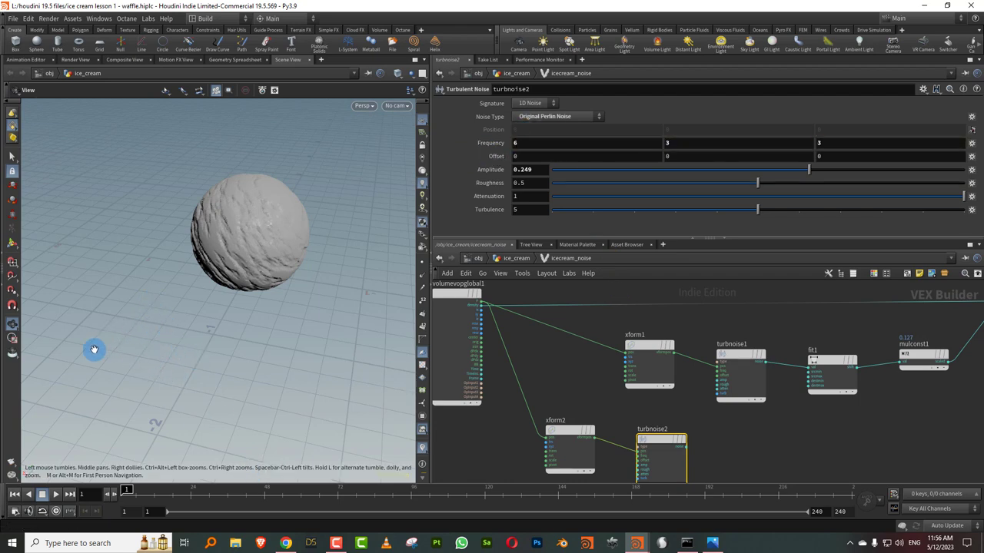
pyautogui.moveTo(697, 417); pyautogui.dragTo(698, 393, button='middle')
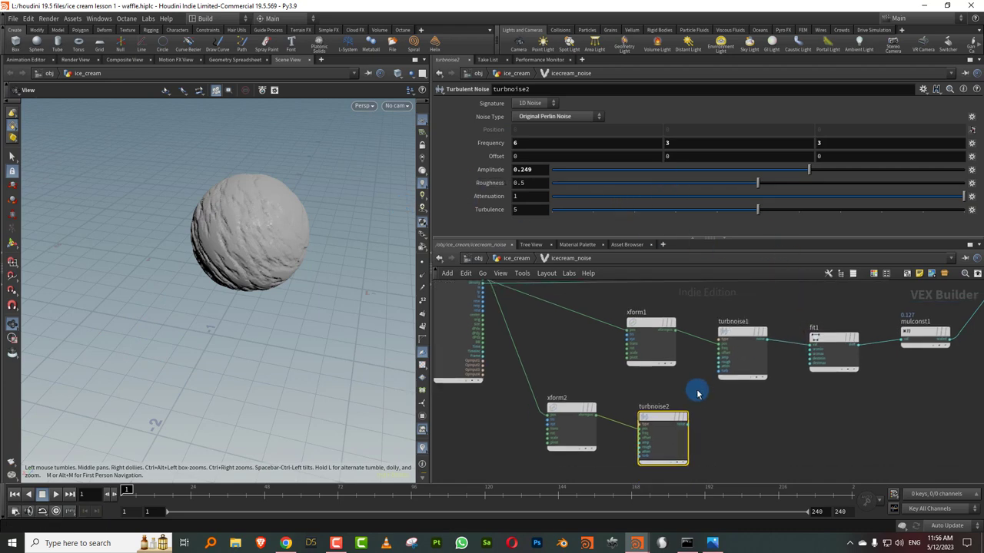
pyautogui.click(548, 104)
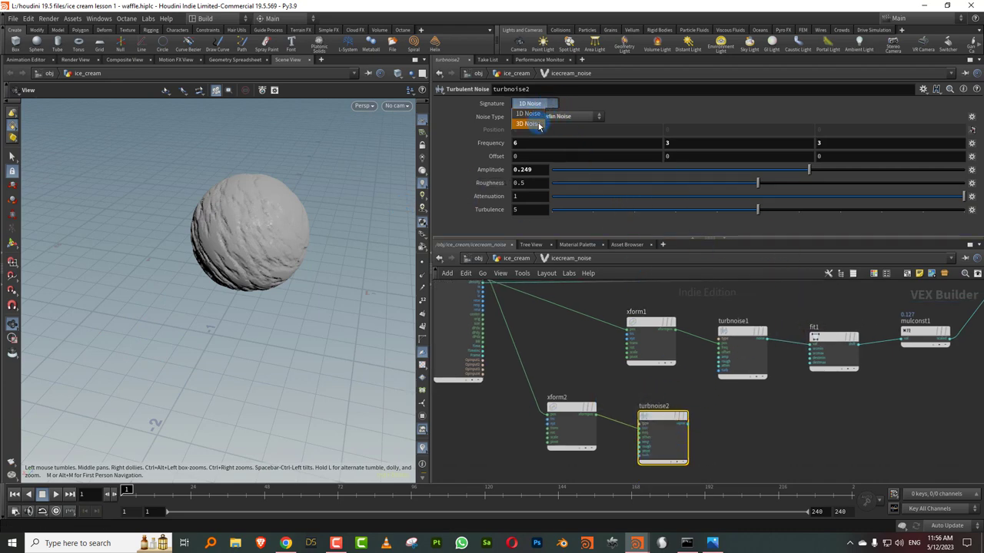
pyautogui.click(538, 115)
# Switch the network wires to the rounded style and spread the transform and noise nodes apart.
pyautogui.press('h')
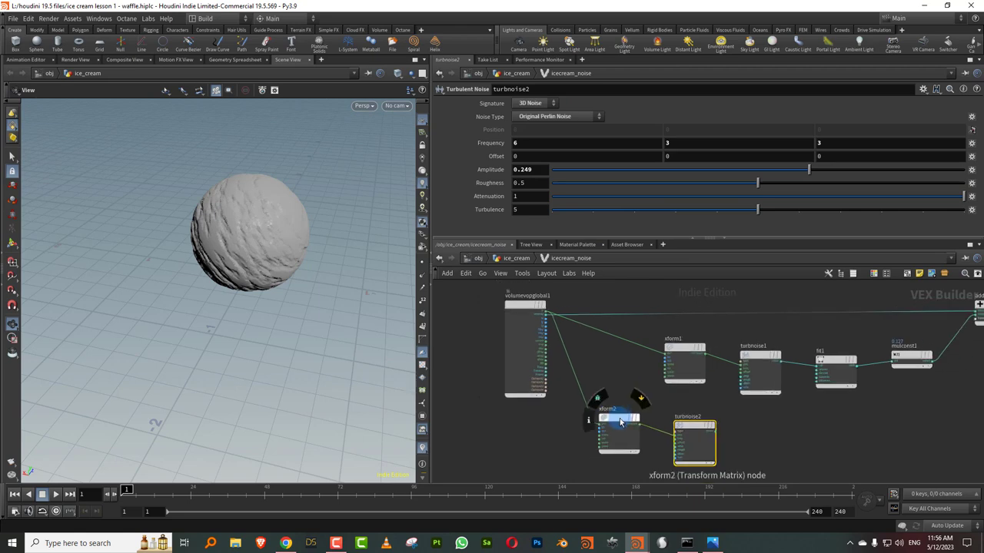
pyautogui.hotkey('shift', 's')
pyautogui.moveTo(614, 421); pyautogui.dragTo(598, 432)
pyautogui.moveTo(693, 427); pyautogui.dragTo(669, 429)
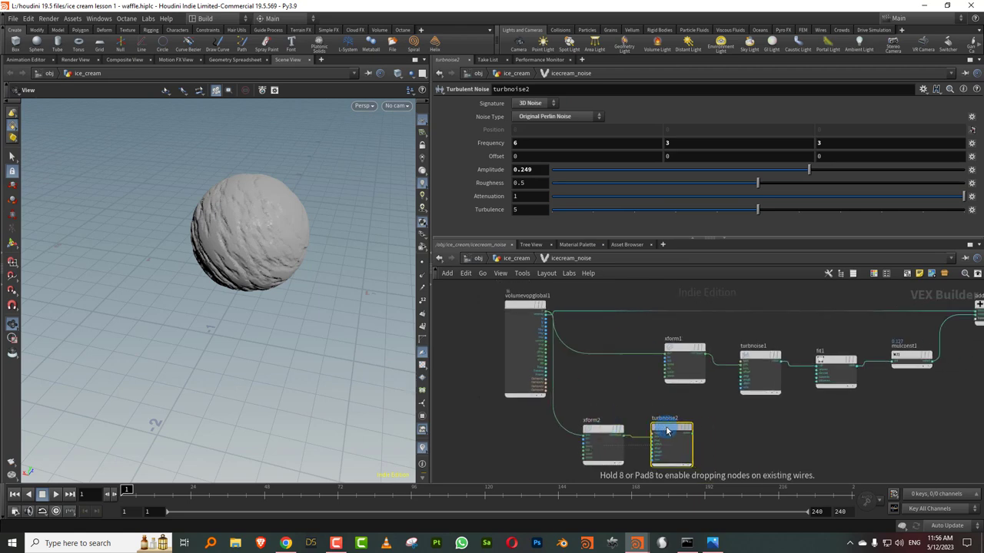
pyautogui.moveTo(682, 347); pyautogui.dragTo(657, 338)
# Insert an Add node between xform1 and turbnoise1 and connect turbnoise2's noise output to its second input.
pyautogui.moveTo(693, 385); pyautogui.dragTo(665, 377, button='middle')
pyautogui.press('Tab')
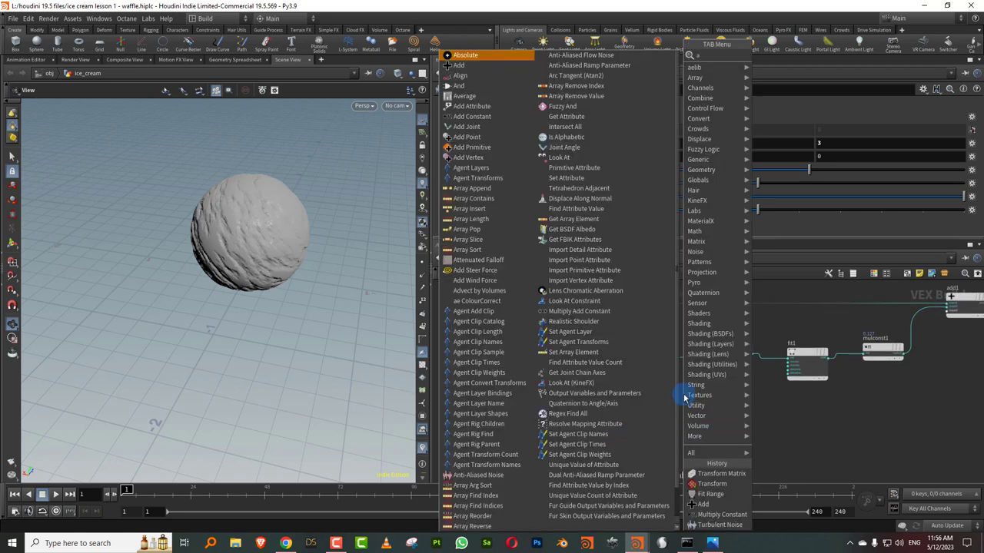
pyautogui.click(784, 67)
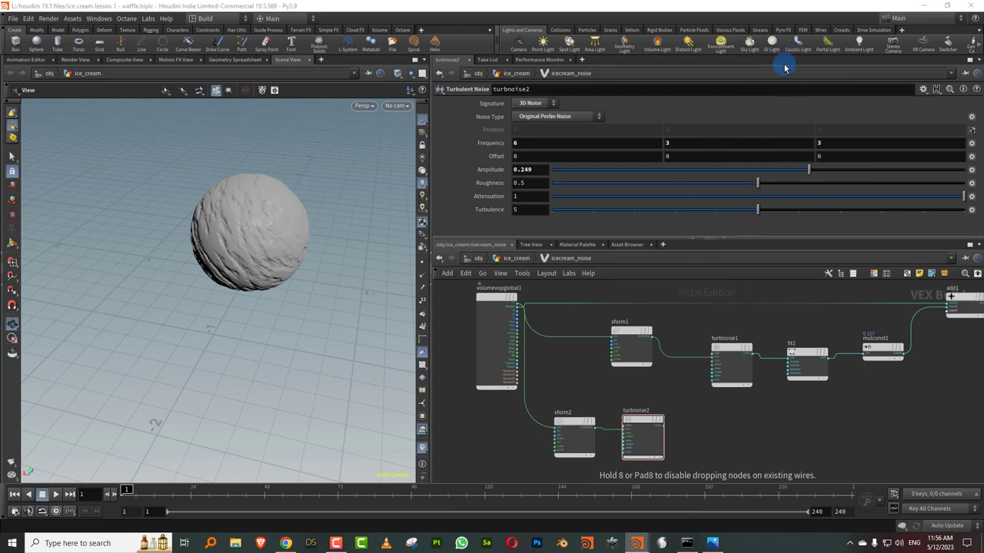
pyautogui.click(688, 361)
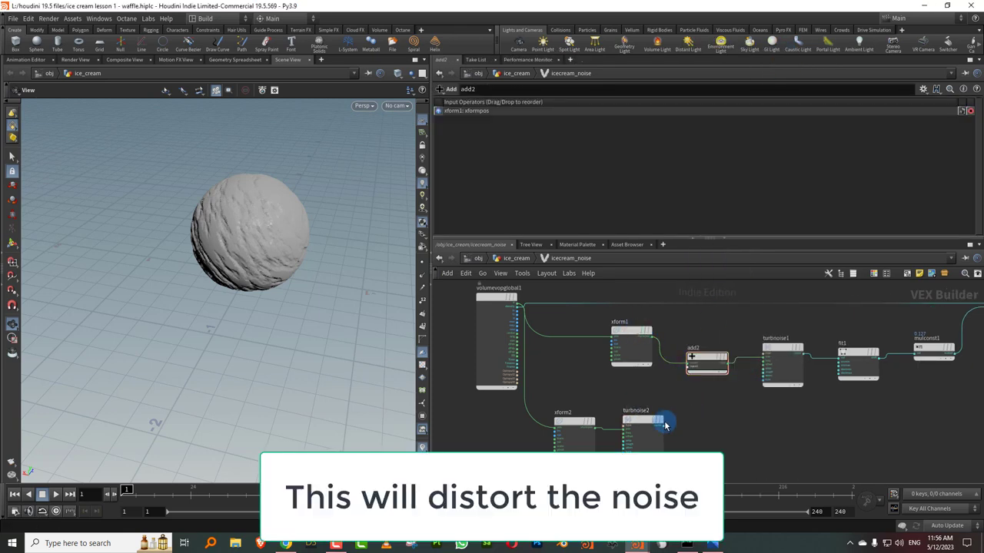
pyautogui.moveTo(665, 425); pyautogui.dragTo(680, 383)
pyautogui.click(680, 384)
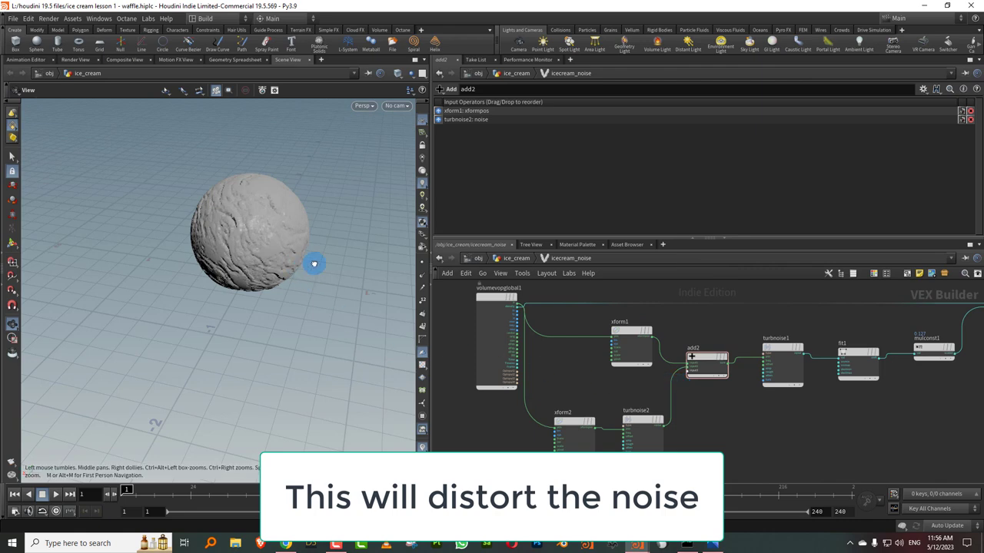
# Set turbnoise2's roughness to 0.683 and its amplitude to 0.08 to soften the distortion on the scoop.
pyautogui.click(664, 421)
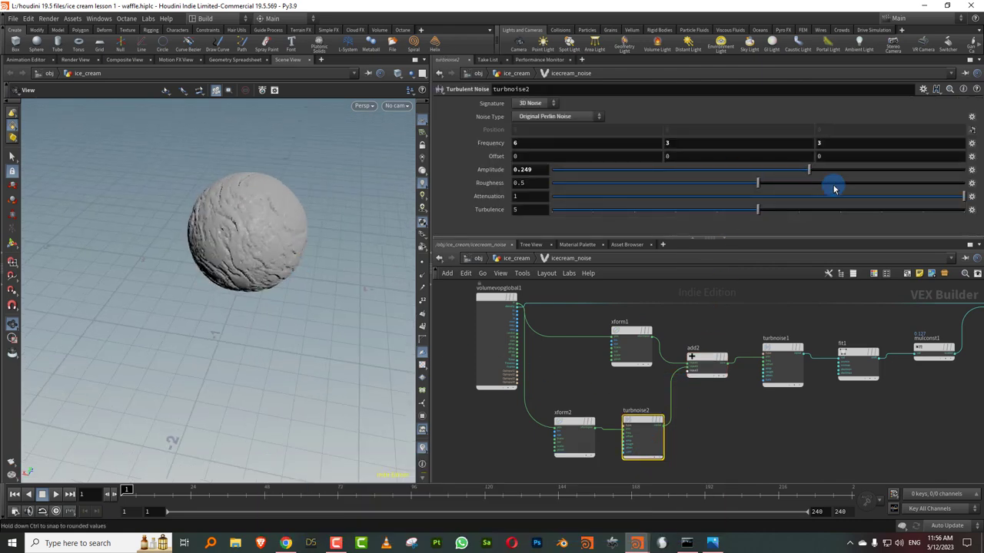
pyautogui.moveTo(836, 190); pyautogui.dragTo(788, 171)
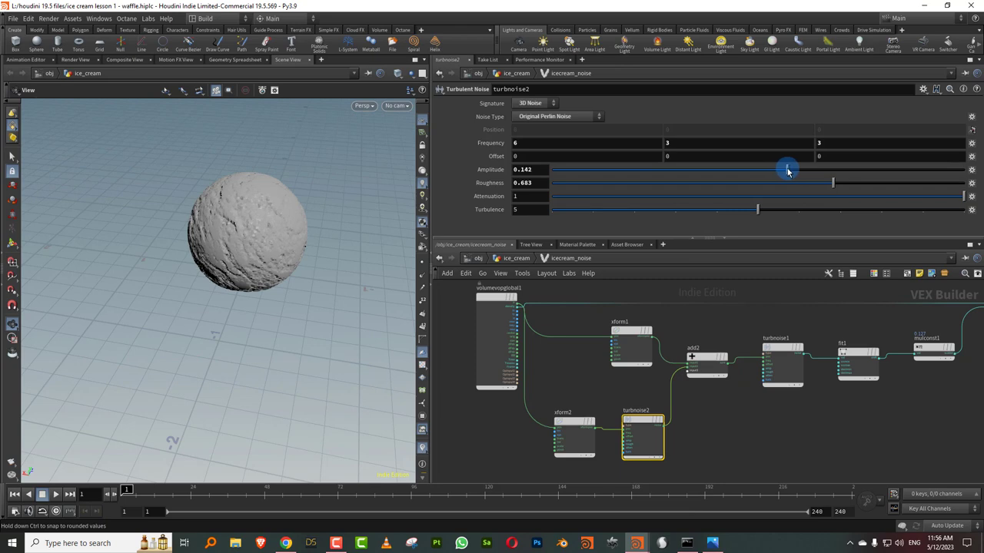
pyautogui.moveTo(788, 170)
pyautogui.mouseDown()
pyautogui.moveTo(766, 171)
pyautogui.moveTo(775, 172)
pyautogui.mouseUp()
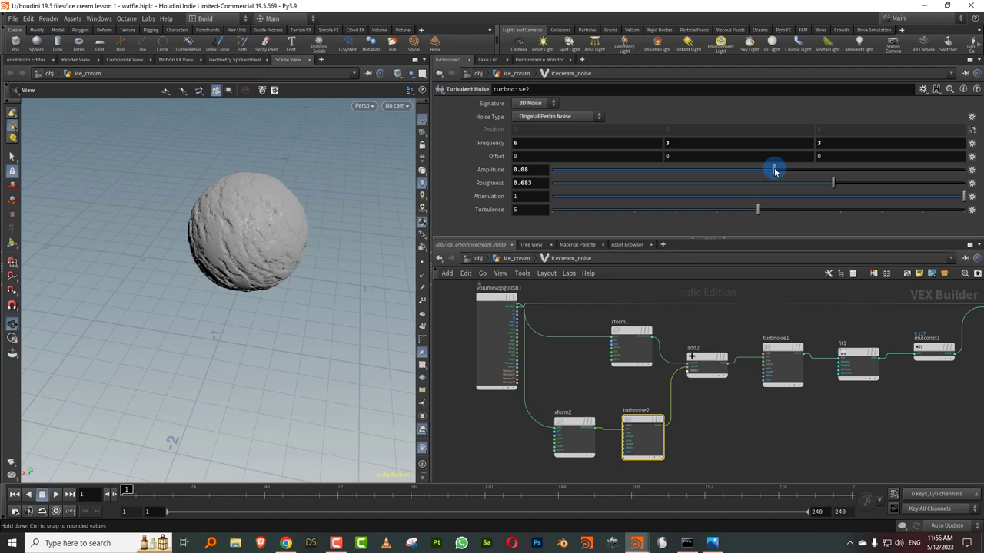
pyautogui.moveTo(341, 223); pyautogui.dragTo(283, 257)
pyautogui.scroll(-3, 303, 250)
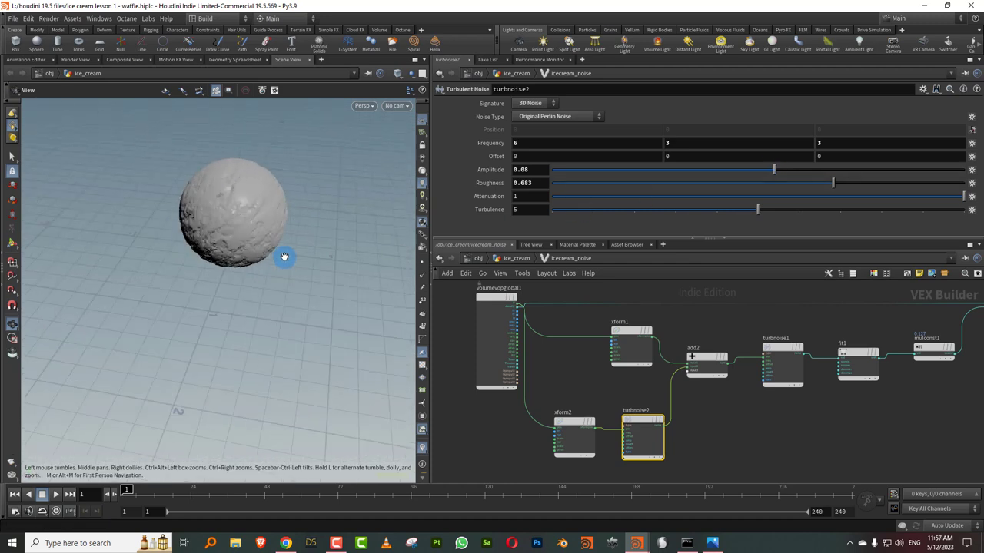
# Return to the ice_cream geometry network and edit the voxel size of the vdbfrompolygons2 node.
pyautogui.click(516, 259)
pyautogui.click(615, 339)
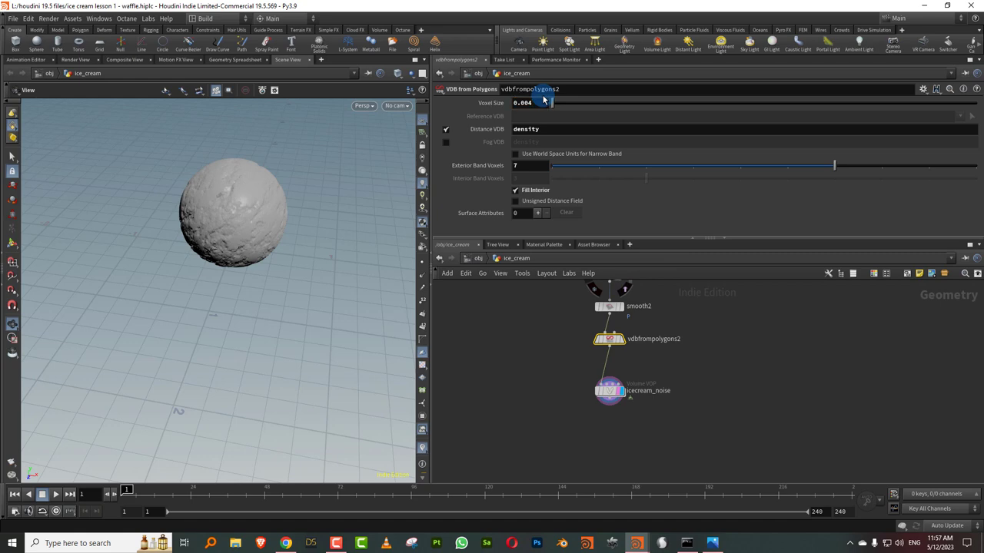
pyautogui.moveTo(273, 217); pyautogui.dragTo(215, 213)
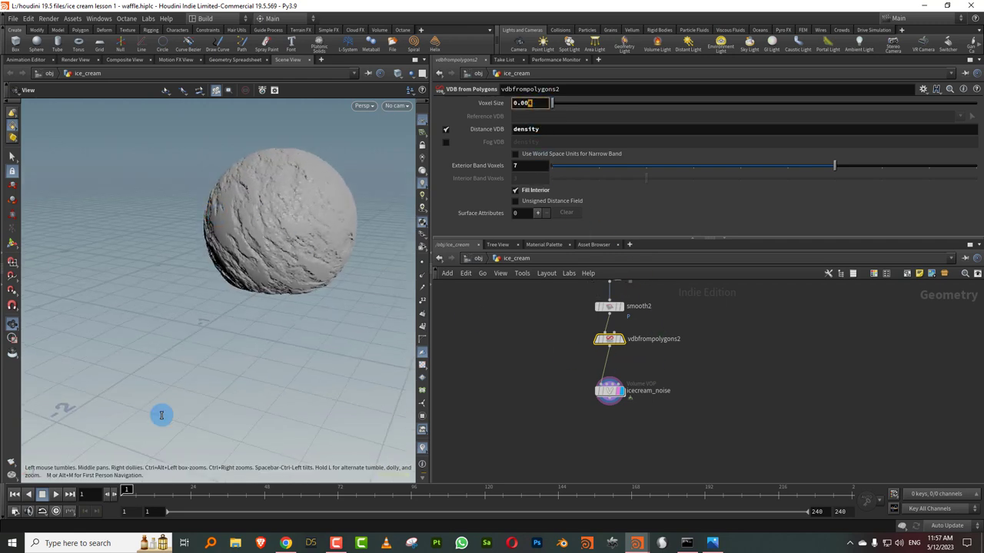
# Reopen the icecream_noise network, enlarge its pane, and add another Turbulent Noise node below the existing chain.
pyautogui.doubleClick(611, 392)
pyautogui.moveTo(685, 248); pyautogui.dragTo(679, 187)
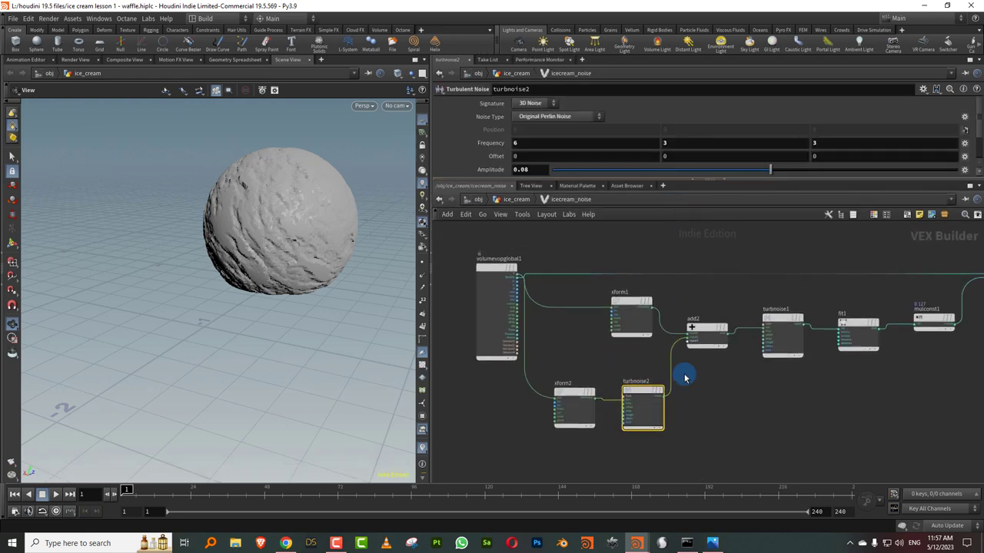
pyautogui.press('h')
pyautogui.press('Tab')
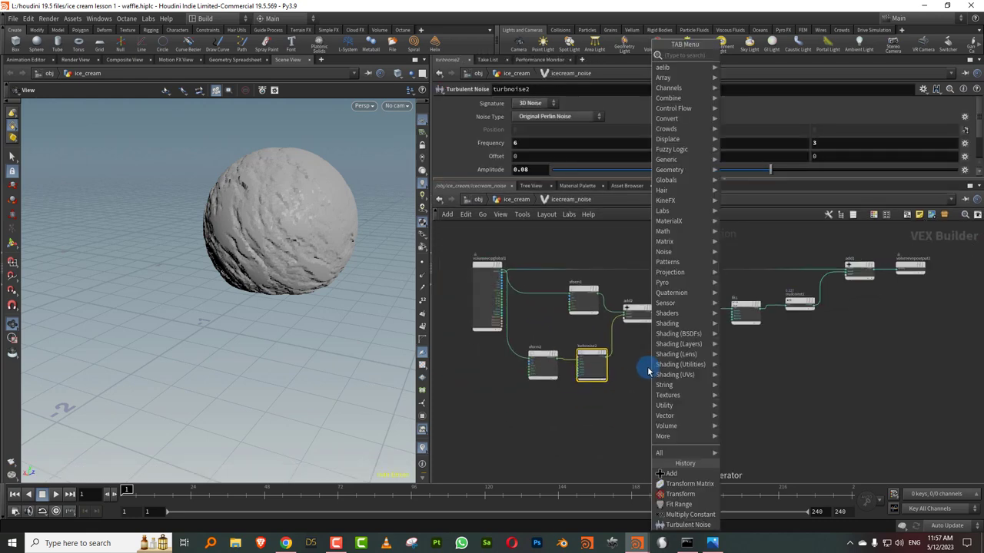
pyautogui.write('tur')
pyautogui.click(774, 57)
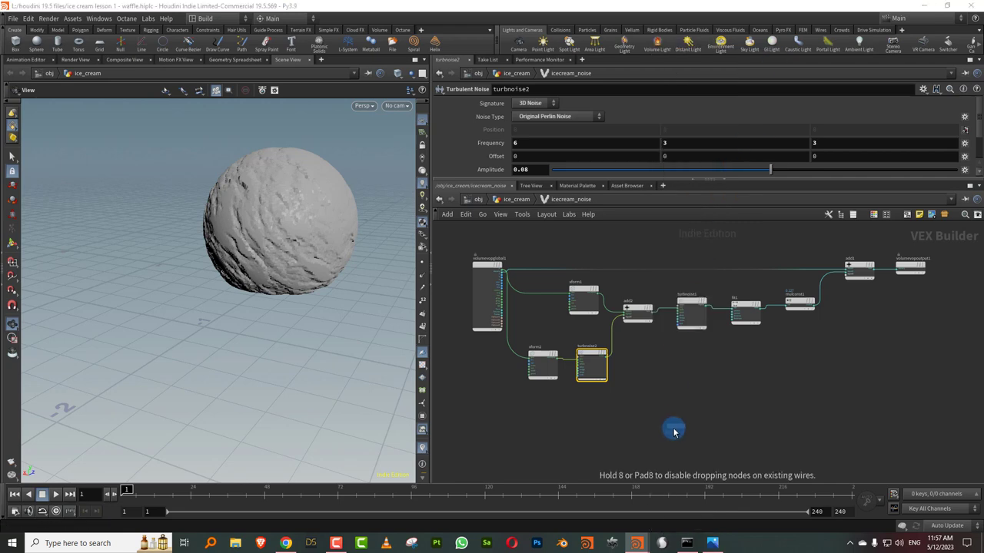
pyautogui.click(673, 427)
# Duplicate the xform1 Transform Matrix node above the newly added Turbulent Noise.
pyautogui.click(595, 296)
pyautogui.hotkey('ctrl', 'c')
pyautogui.hotkey('ctrl', 'v')
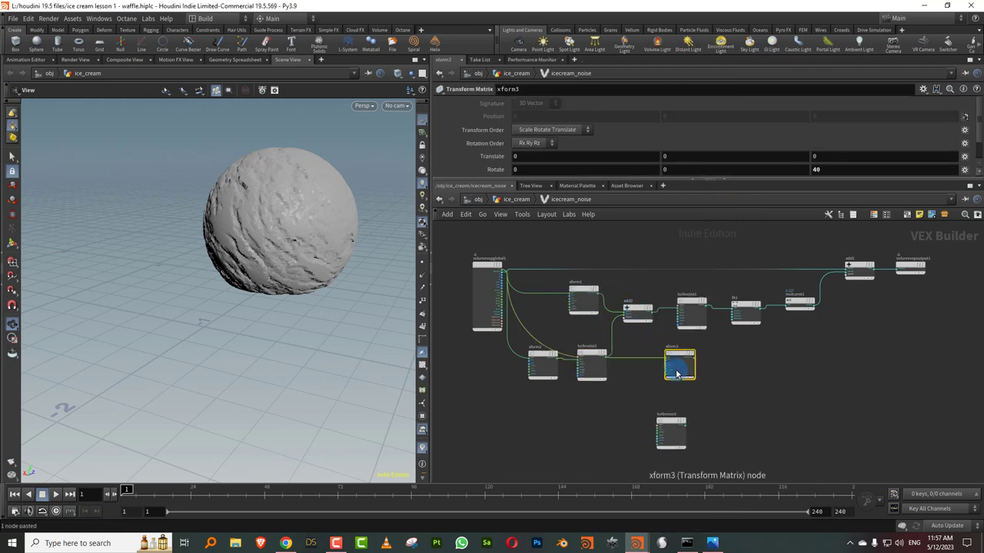
# Place xform3 beside turbnoise3, set turbnoise3's noise type to Sparse Convolution Noise, and feed xform3 into its position.
pyautogui.click(597, 422)
pyautogui.scroll(3, 646, 403)
pyautogui.click(689, 427)
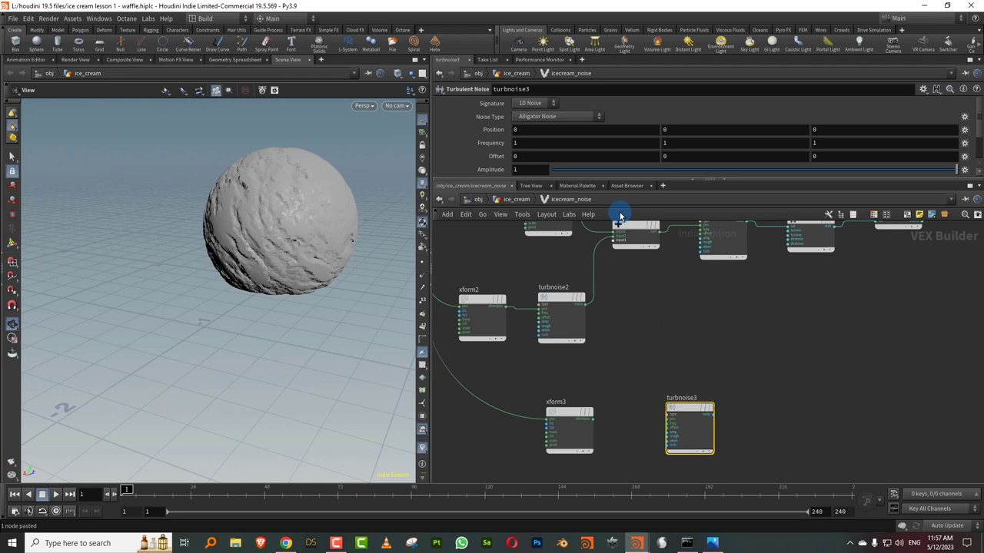
pyautogui.click(554, 116)
pyautogui.click(554, 148)
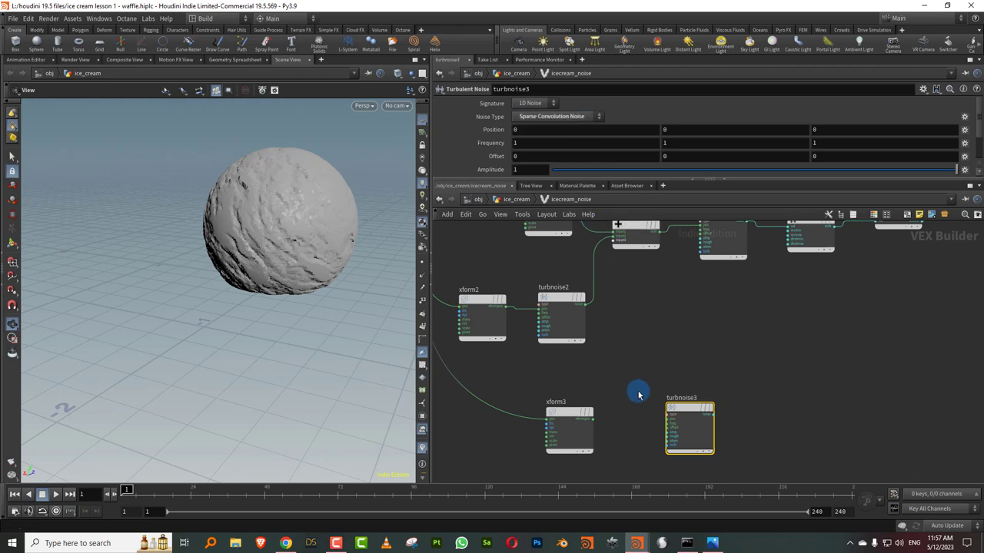
pyautogui.moveTo(590, 418); pyautogui.dragTo(659, 423)
pyautogui.click(661, 422)
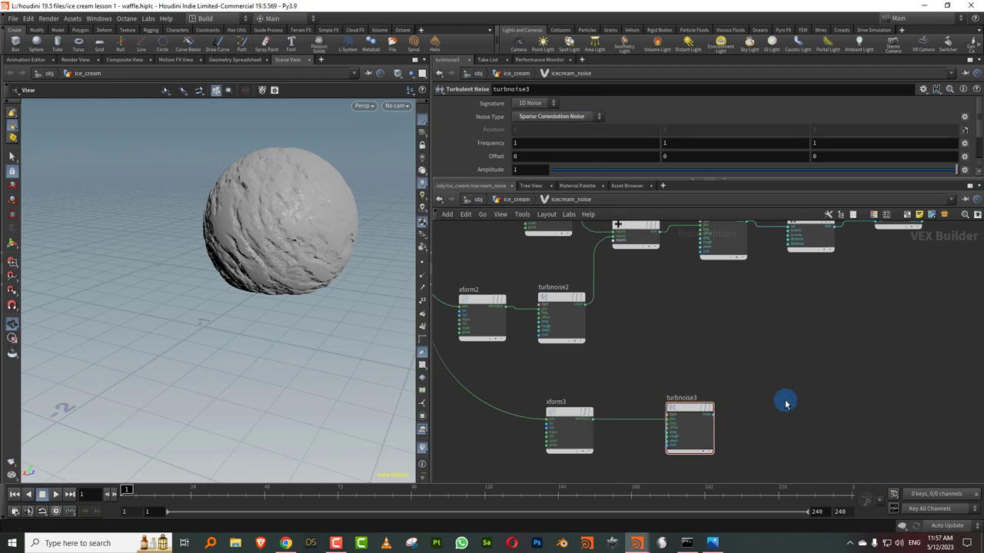
# Add a Multiply Constant node after turbnoise3 and wire the noise output into it.
pyautogui.press('Tab')
pyautogui.write('mul')
pyautogui.click(911, 66)
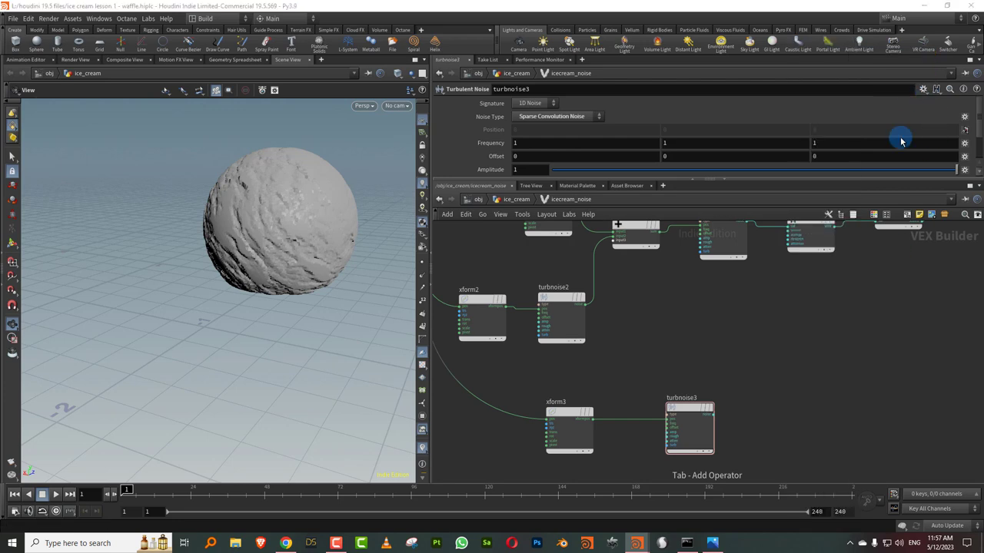
pyautogui.click(823, 389)
pyautogui.moveTo(715, 414); pyautogui.dragTo(807, 399)
pyautogui.click(806, 396)
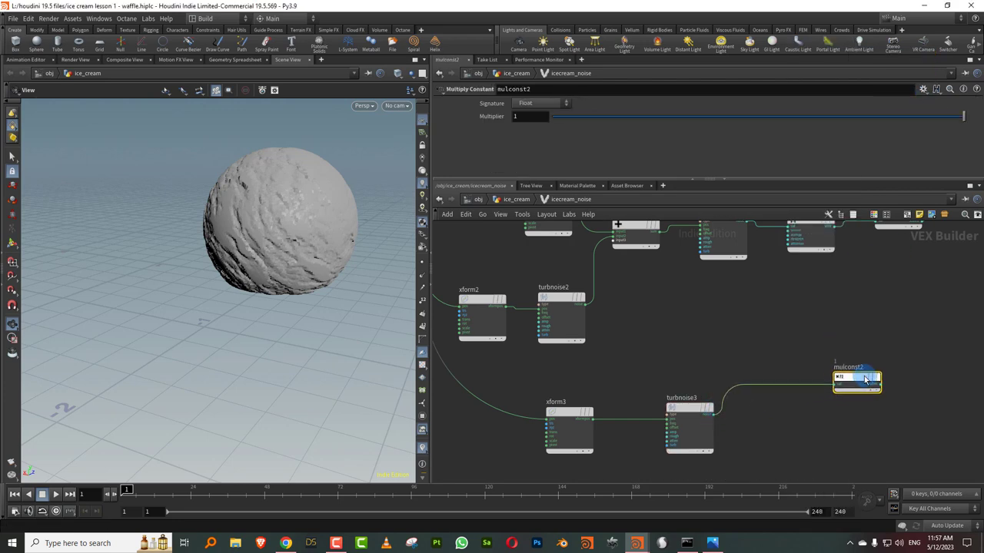
# Disconnect mulconst1 from add1 and wire mulconst2 into add1 instead to isolate the new noise layer.
pyautogui.moveTo(871, 300); pyautogui.dragTo(731, 345, button='middle')
pyautogui.press('y')
pyautogui.moveTo(783, 244); pyautogui.dragTo(744, 272)
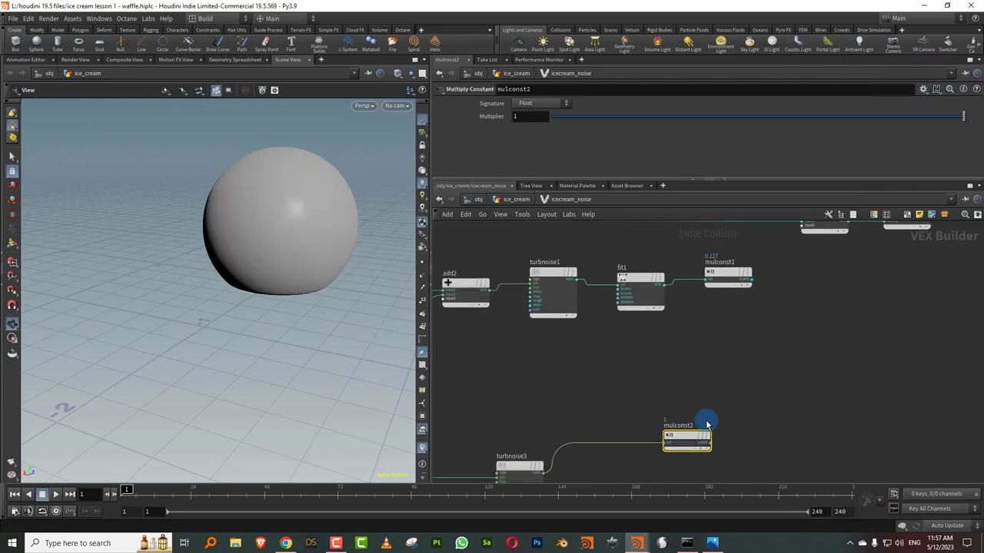
pyautogui.moveTo(693, 433); pyautogui.dragTo(749, 345)
pyautogui.moveTo(761, 286); pyautogui.dragTo(695, 341, button='middle')
pyautogui.click(709, 400)
pyautogui.click(708, 405)
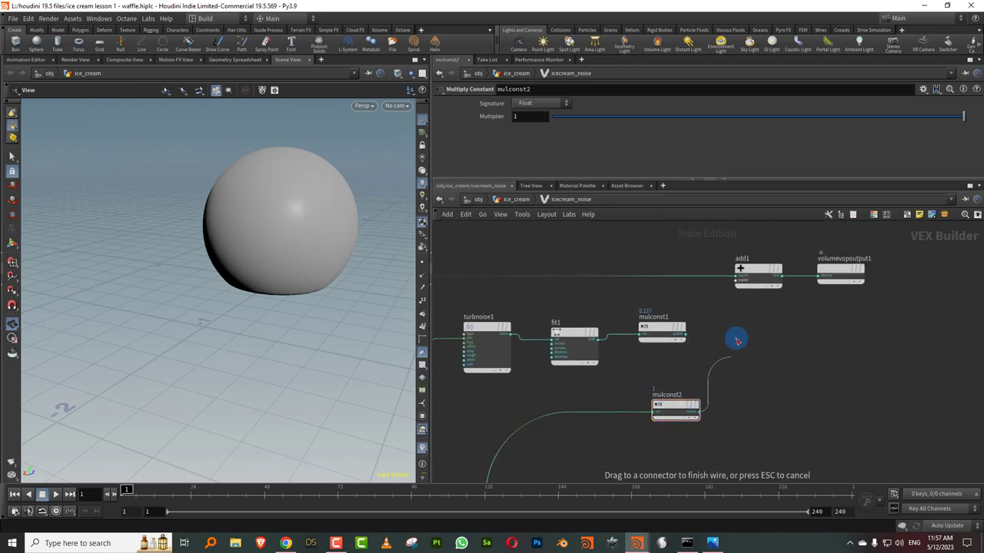
pyautogui.click(730, 292)
# Set mulconst2's multiplier to 0.136.
pyautogui.moveTo(285, 210); pyautogui.dragTo(349, 217)
pyautogui.moveTo(611, 353); pyautogui.dragTo(747, 274, button='middle')
pyautogui.moveTo(815, 376); pyautogui.dragTo(857, 312)
pyautogui.click(658, 118)
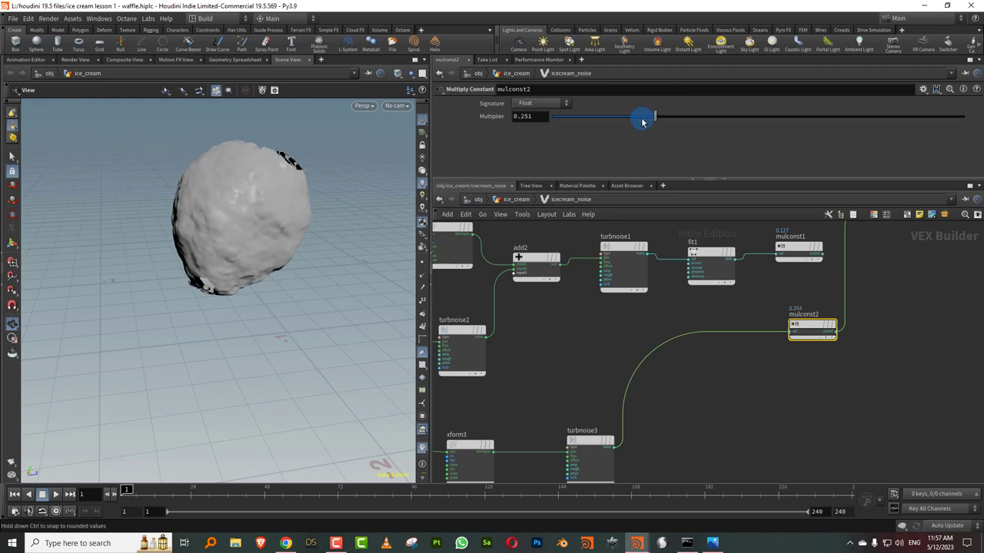
pyautogui.moveTo(642, 121); pyautogui.dragTo(608, 121)
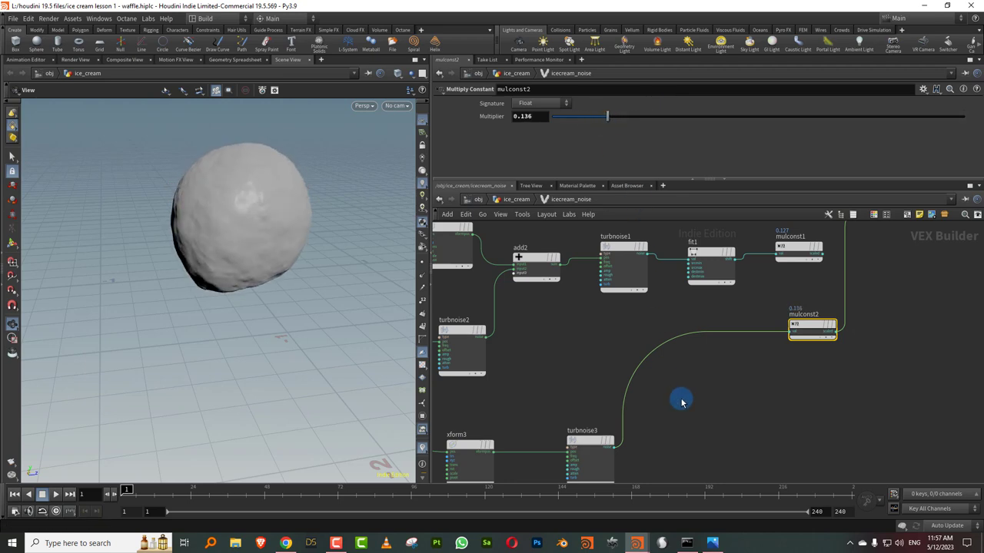
# Insert a Fit Range node on the wire between turbnoise3 and mulconst2.
pyautogui.press('Tab')
pyautogui.write('f')
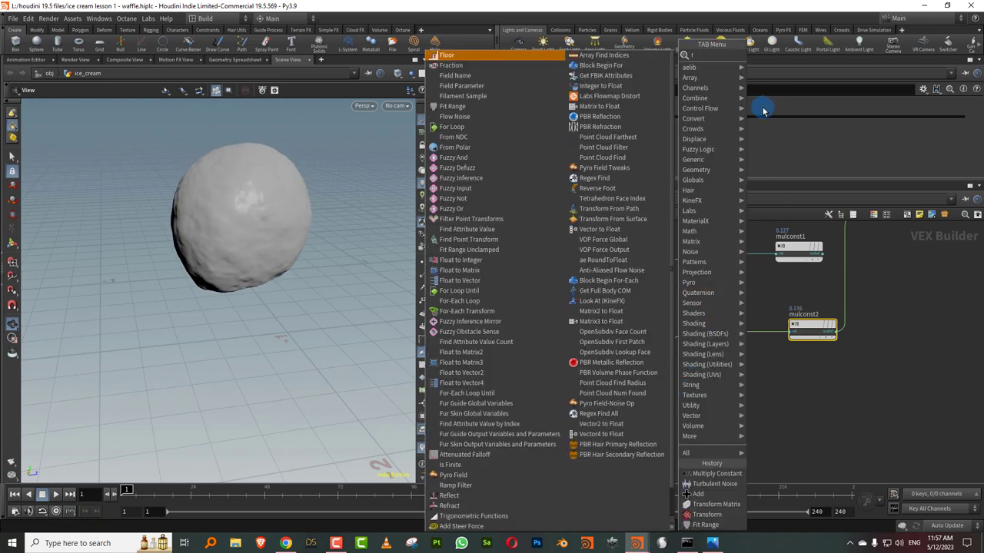
pyautogui.write('it')
pyautogui.click(784, 55)
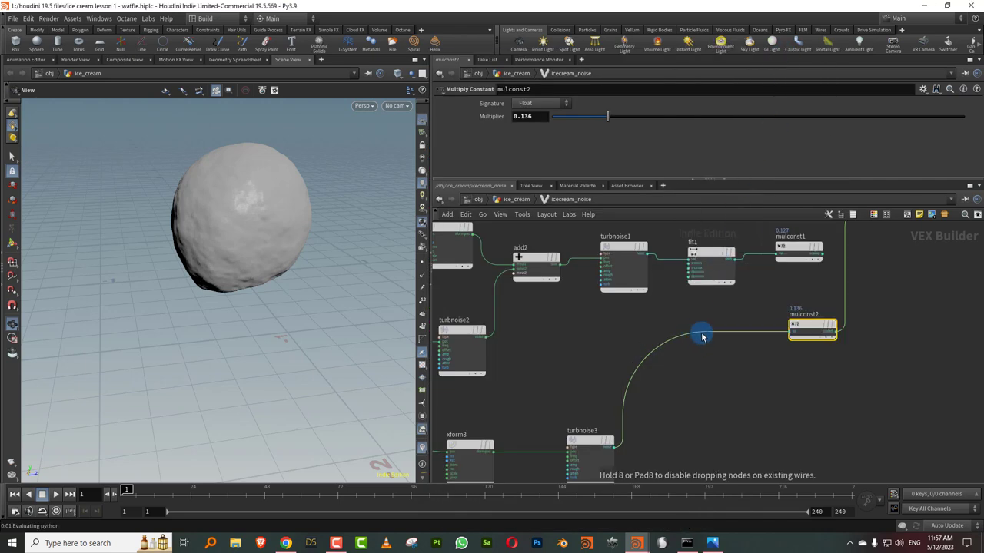
pyautogui.click(702, 337)
# Set fit2's source range to a minimum of 0.056 and a maximum of 0.789.
pyautogui.moveTo(255, 206); pyautogui.dragTo(192, 234)
pyautogui.moveTo(821, 134); pyautogui.dragTo(877, 130)
pyautogui.click(613, 116)
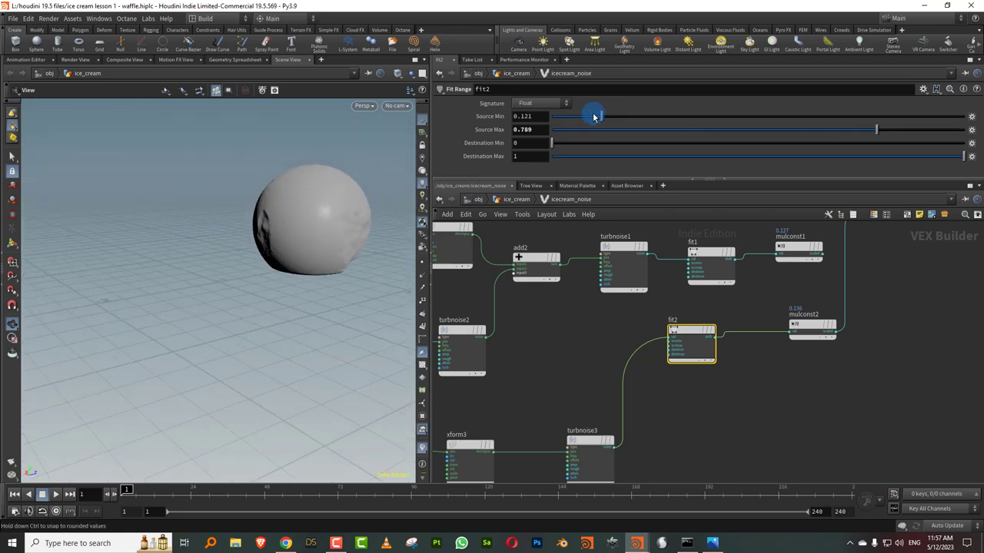
pyautogui.moveTo(600, 116); pyautogui.dragTo(604, 116)
pyautogui.moveTo(369, 216); pyautogui.dragTo(290, 189)
pyautogui.moveTo(604, 116); pyautogui.dragTo(575, 116)
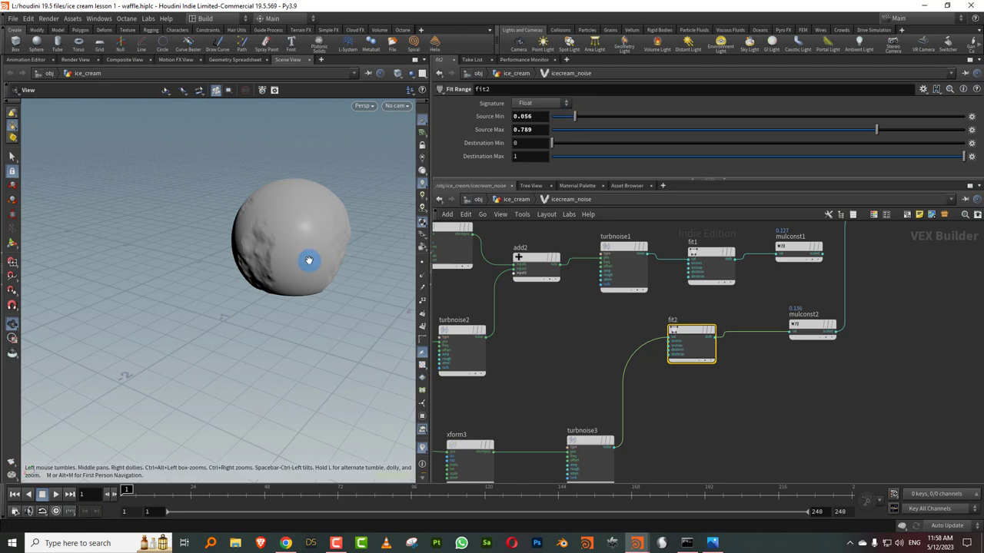
pyautogui.moveTo(310, 261); pyautogui.dragTo(269, 249)
# Reconnect mulconst1 to add1 and wire mulconst2 into add1's next free input so both noise layers combine.
pyautogui.moveTo(820, 292); pyautogui.dragTo(708, 374, button='middle')
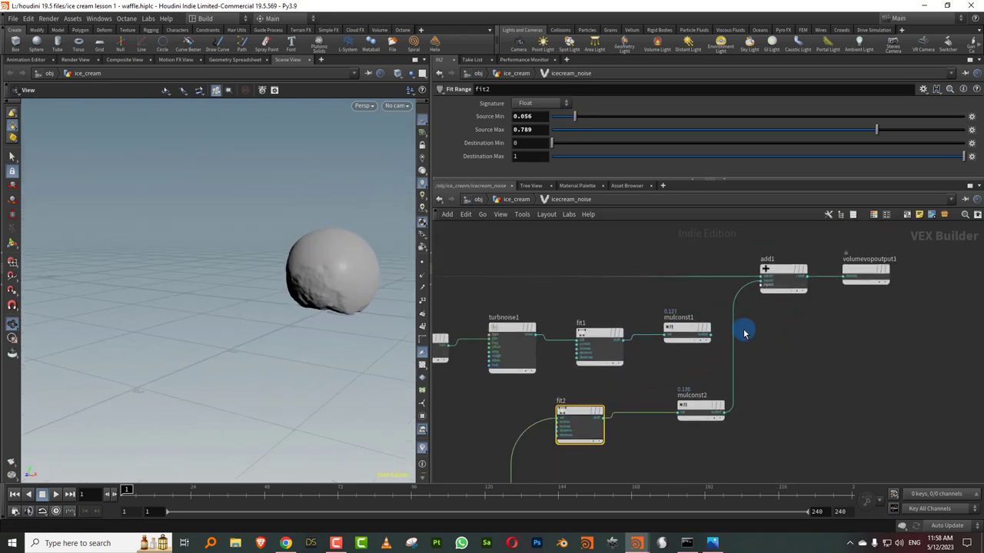
pyautogui.moveTo(711, 333); pyautogui.dragTo(758, 281)
pyautogui.click(726, 412)
pyautogui.click(724, 413)
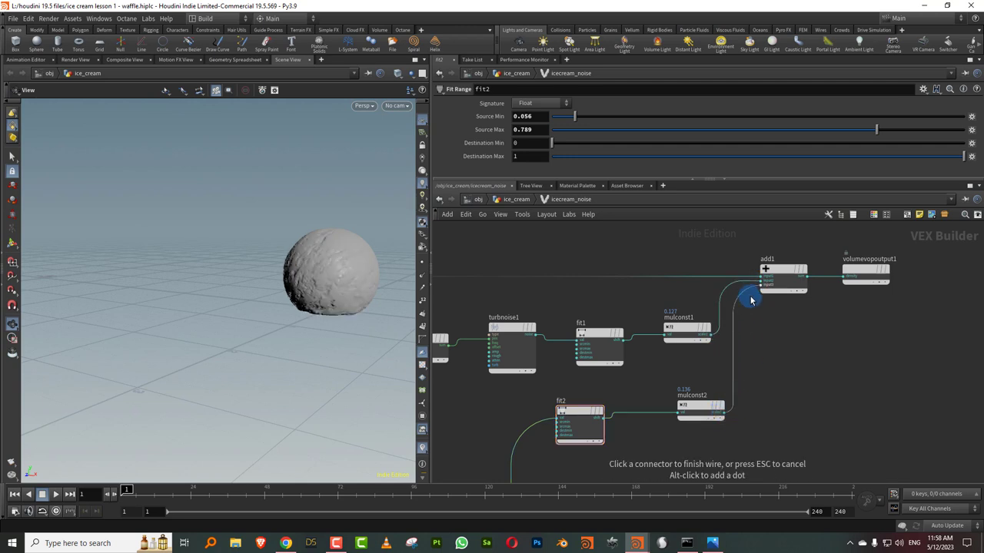
pyautogui.click(753, 296)
pyautogui.moveTo(318, 281); pyautogui.dragTo(360, 266)
pyautogui.scroll(5, 366, 292)
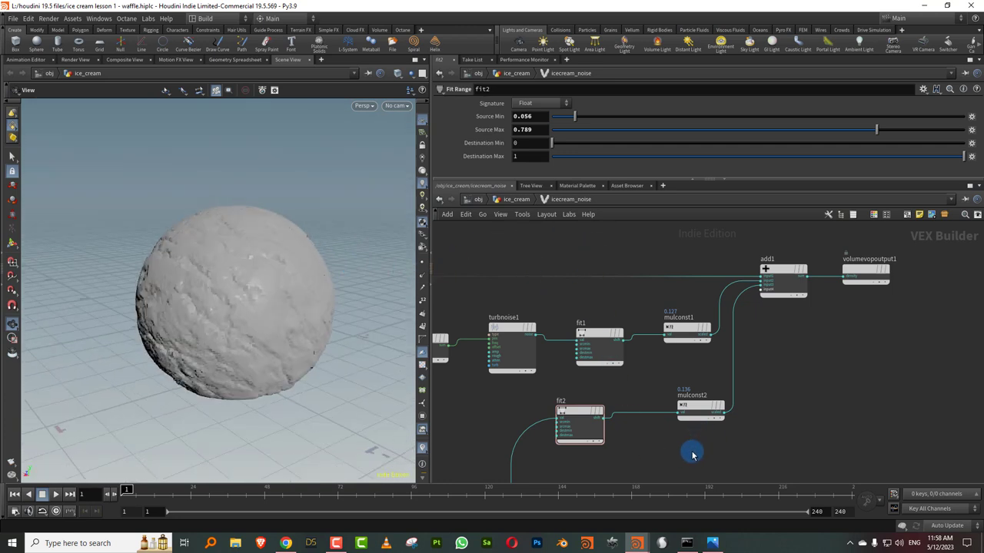
# Return to the ice_cream geometry network and set vdbfrompolygons2's voxel size to 0.003.
pyautogui.click(520, 201)
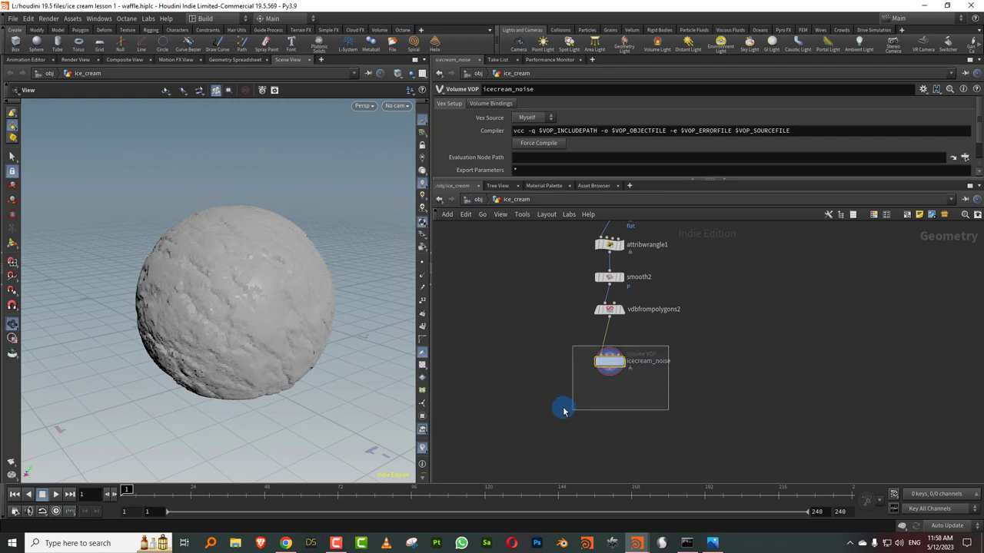
pyautogui.moveTo(665, 345); pyautogui.dragTo(565, 403)
pyautogui.click(615, 310)
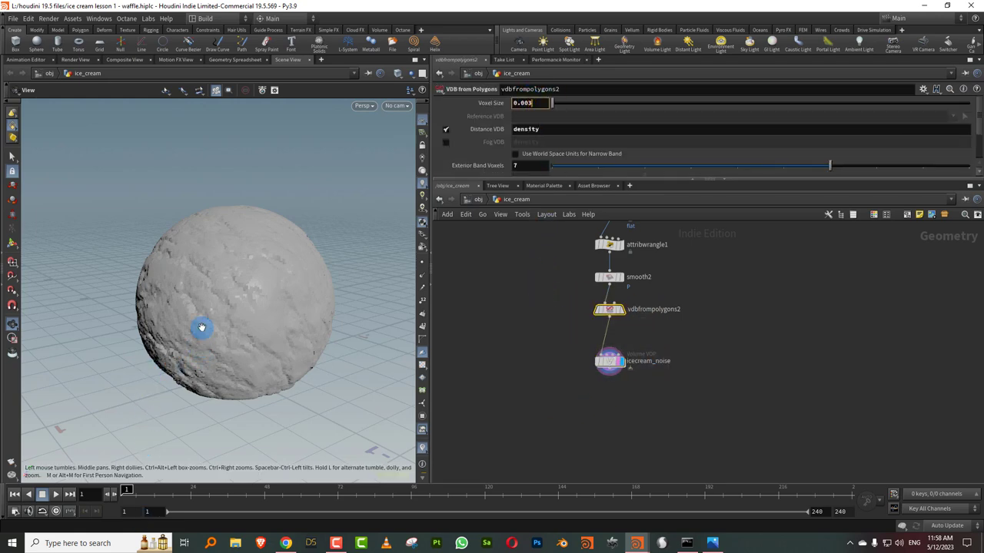
pyautogui.moveTo(336, 292); pyautogui.dragTo(293, 291)
pyautogui.click(448, 275)
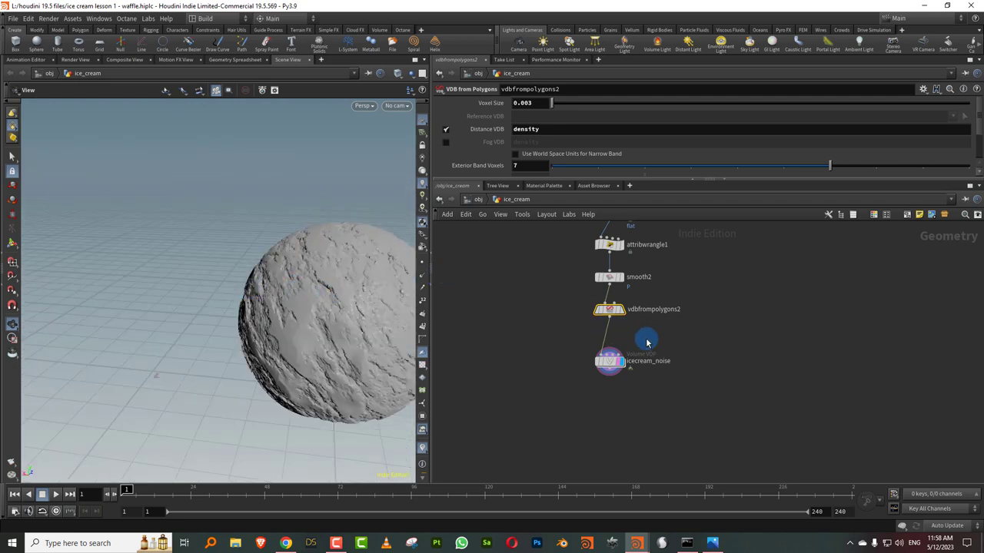
pyautogui.moveTo(330, 301); pyautogui.dragTo(304, 307)
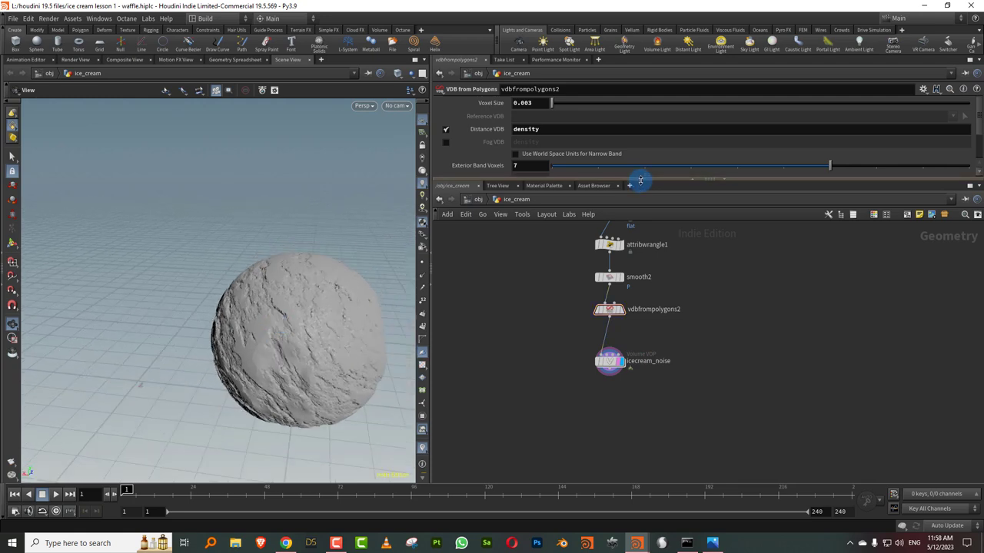
# Add a Convert VDB node below icecream_noise and connect icecream_noise's output to it.
pyautogui.moveTo(639, 180); pyautogui.dragTo(627, 215)
pyautogui.scroll(-5, 659, 329)
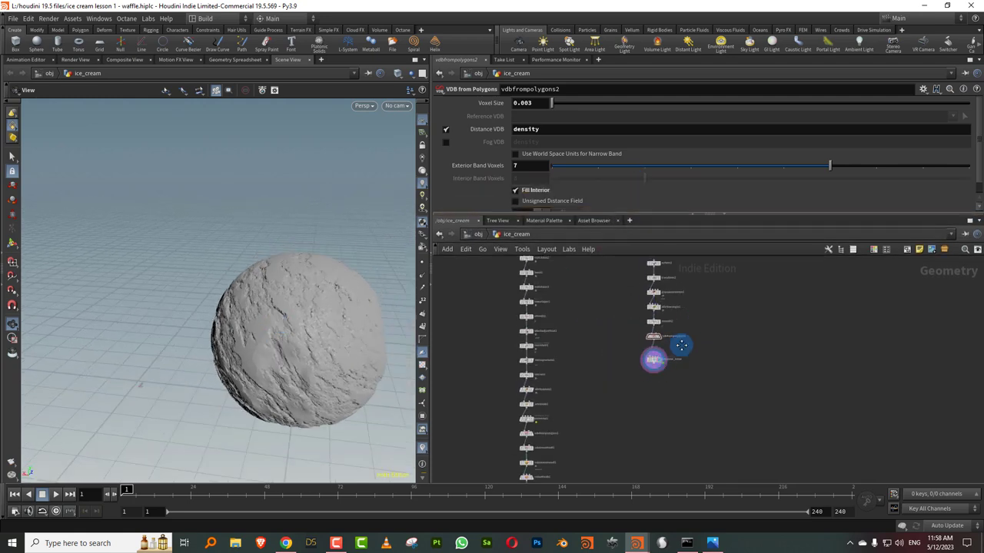
pyautogui.moveTo(668, 290); pyautogui.dragTo(584, 403)
pyautogui.scroll(4, 655, 402)
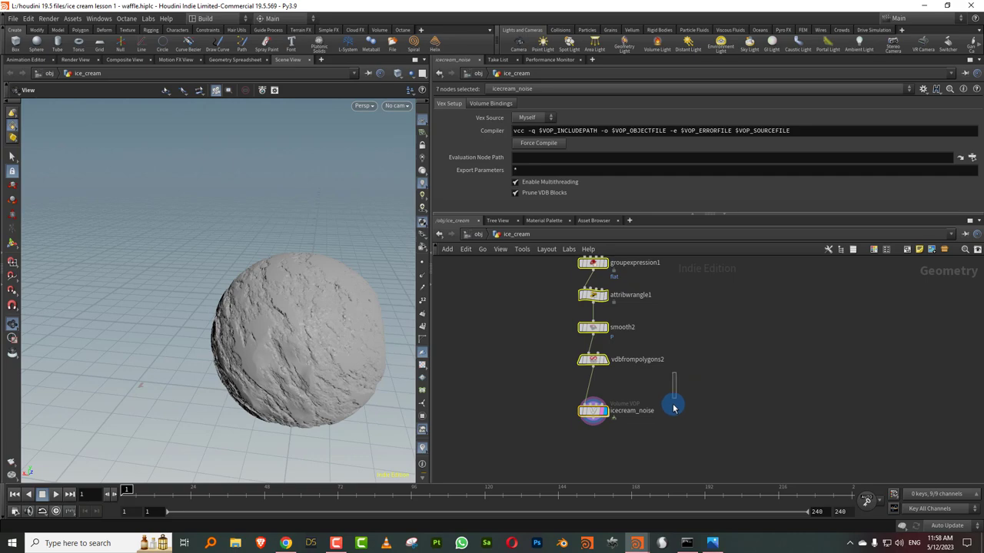
pyautogui.press('Tab')
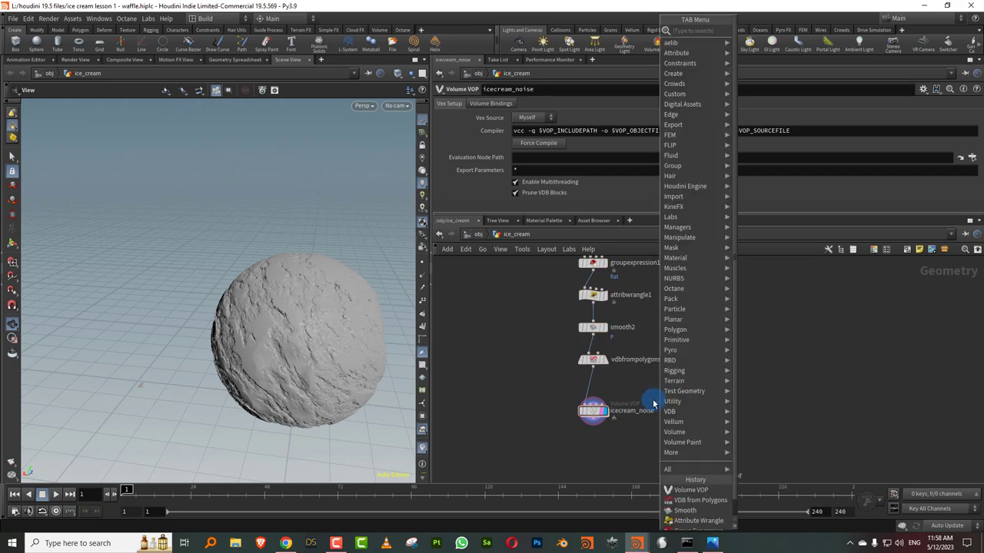
pyautogui.write('conver')
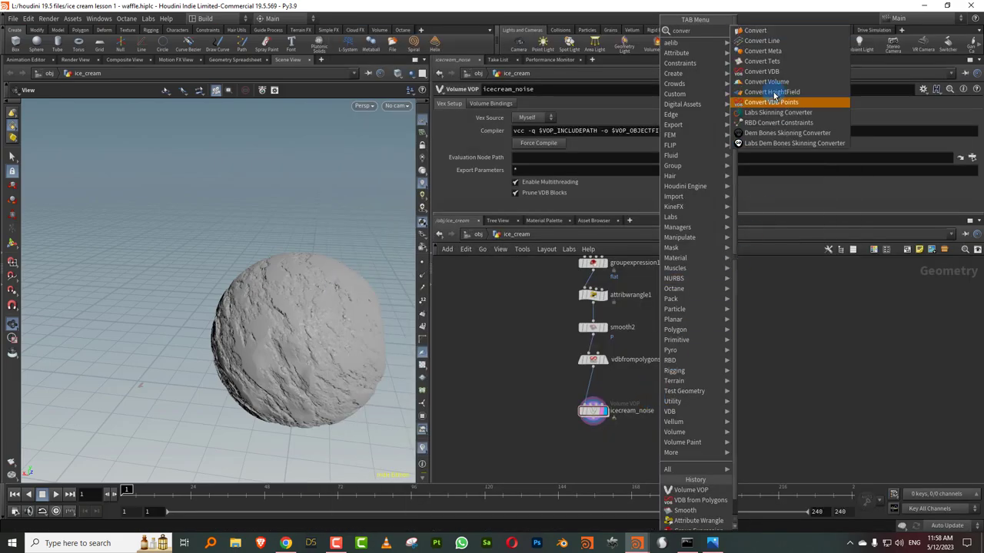
pyautogui.click(761, 70)
pyautogui.click(592, 451)
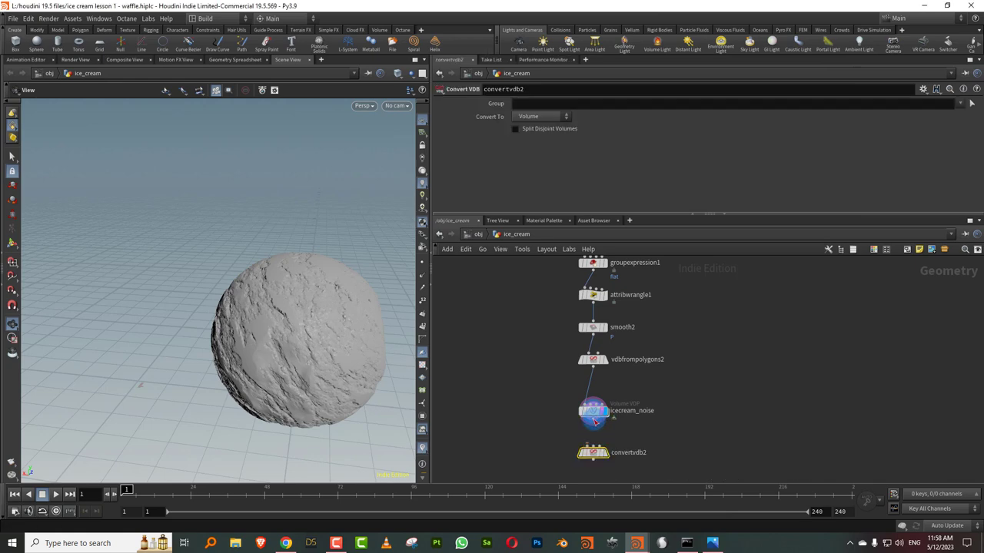
pyautogui.moveTo(594, 421); pyautogui.dragTo(588, 446)
# Display convertvdb2 and set it to convert the volume to polygons.
pyautogui.click(608, 467)
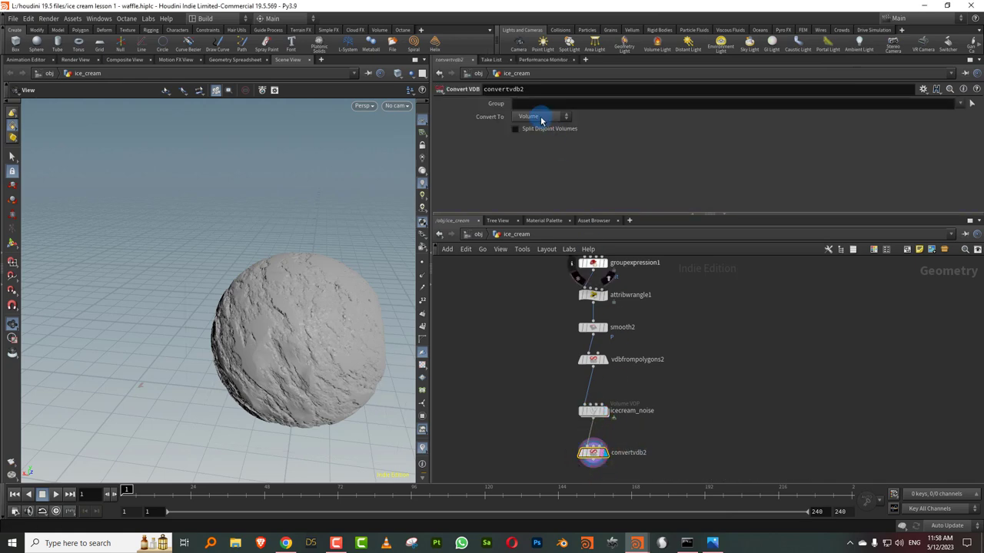
pyautogui.click(539, 142)
pyautogui.moveTo(290, 317); pyautogui.dragTo(382, 285)
pyautogui.scroll(4, 338, 273)
pyautogui.moveTo(682, 362); pyautogui.dragTo(678, 274, button='middle')
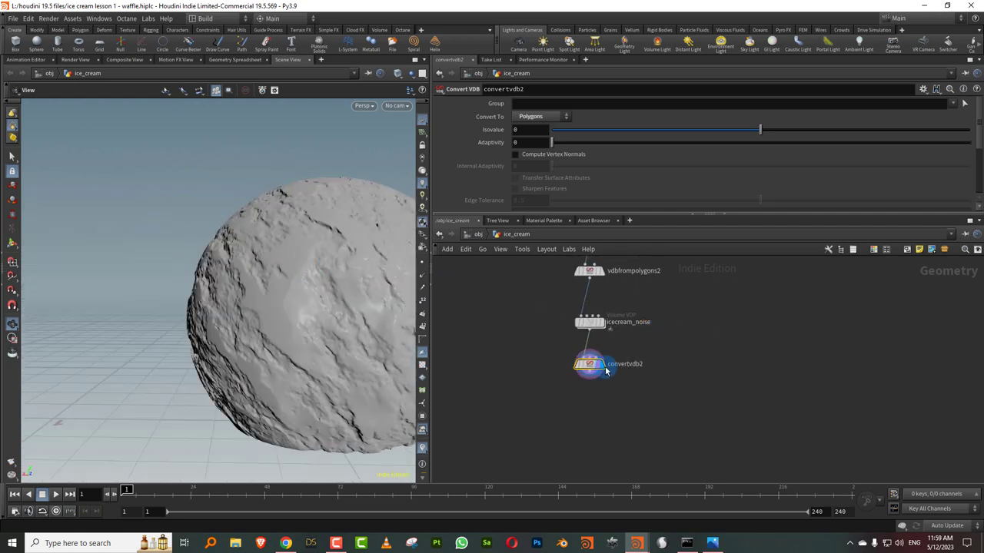
# Check convertvdb2's geometry information and save the scene as "ice cream lesson 2 - icecream scoop.hiplc".
pyautogui.click(565, 367)
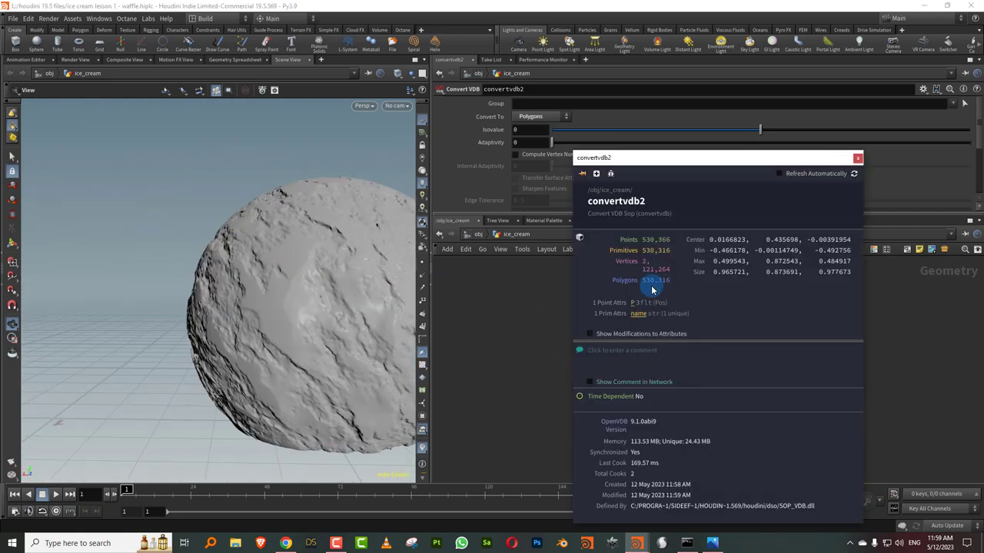
pyautogui.moveTo(506, 339); pyautogui.dragTo(508, 405, button='middle')
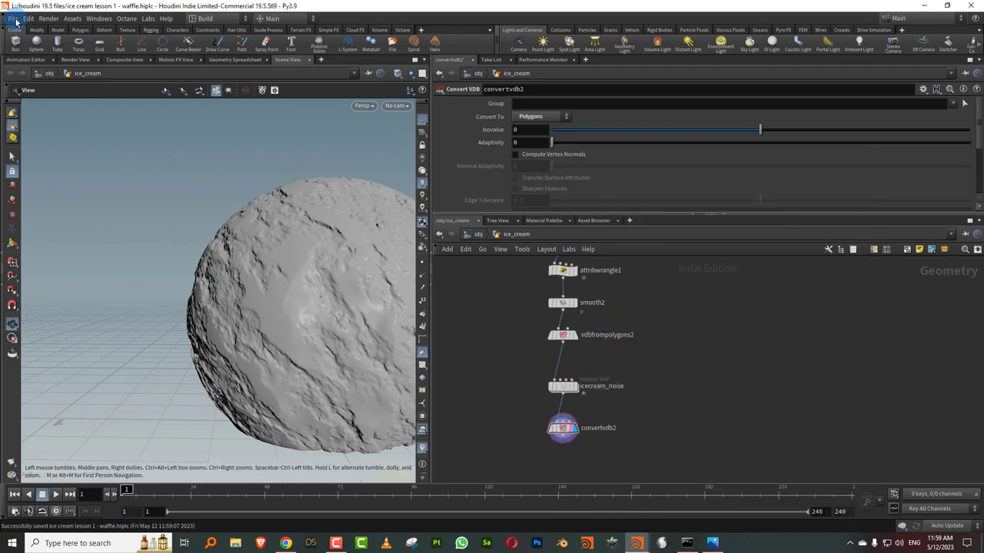
pyautogui.click(13, 18)
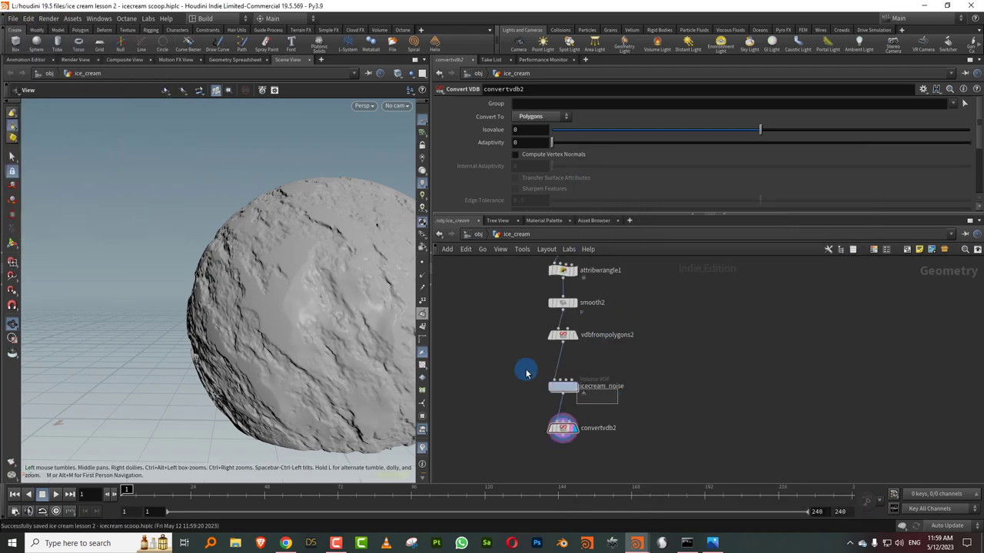
# Refine vdbfrompolygons2's voxel size to 0.002 for finer scoop detail.
pyautogui.click(555, 336)
pyautogui.moveTo(692, 332); pyautogui.dragTo(690, 358)
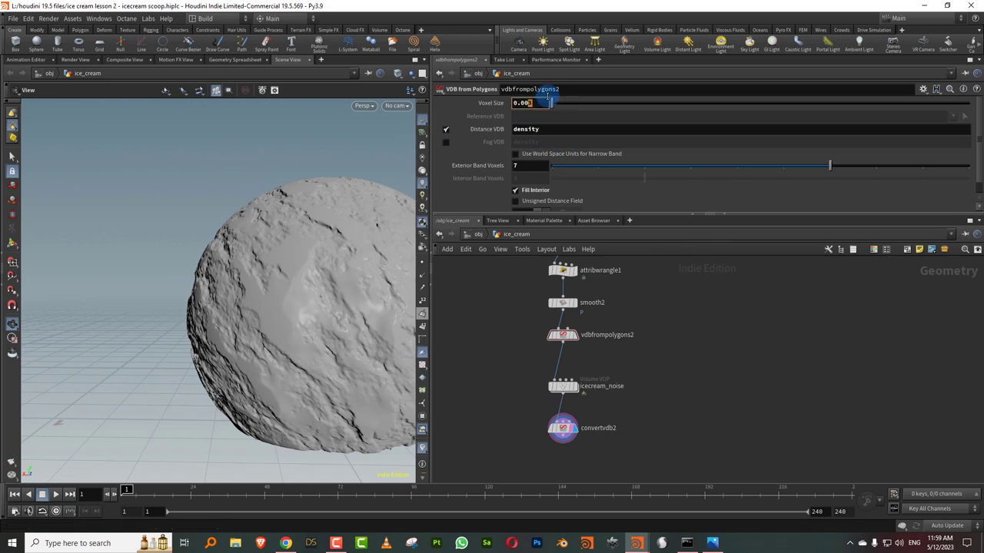
pyautogui.click(13, 338)
pyautogui.moveTo(279, 274); pyautogui.dragTo(339, 306)
pyautogui.click(529, 421)
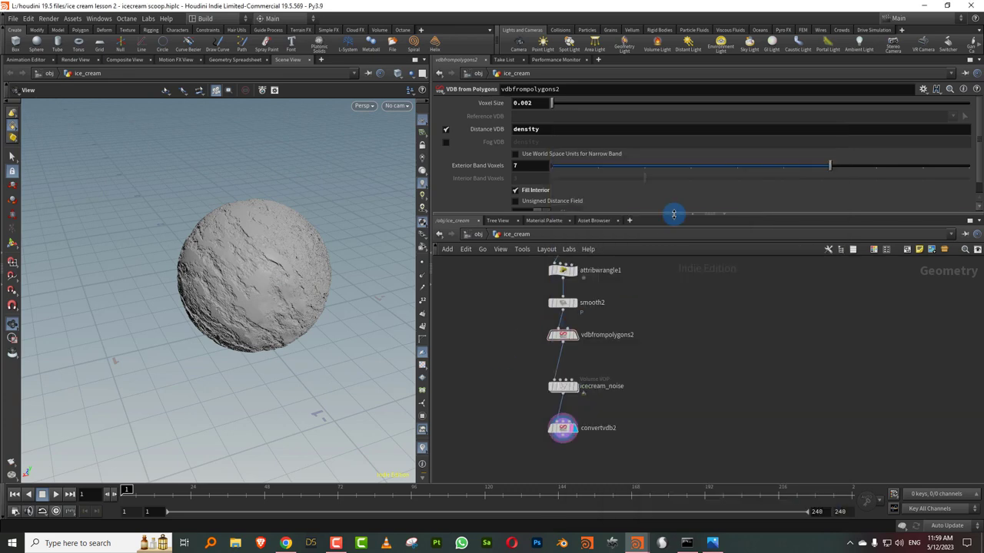
pyautogui.moveTo(664, 214); pyautogui.dragTo(661, 252)
pyautogui.moveTo(285, 264)
pyautogui.mouseDown()
pyautogui.moveTo(297, 253)
pyautogui.moveTo(259, 274)
pyautogui.moveTo(325, 266)
pyautogui.moveTo(261, 294)
pyautogui.moveTo(292, 279)
pyautogui.mouseUp()
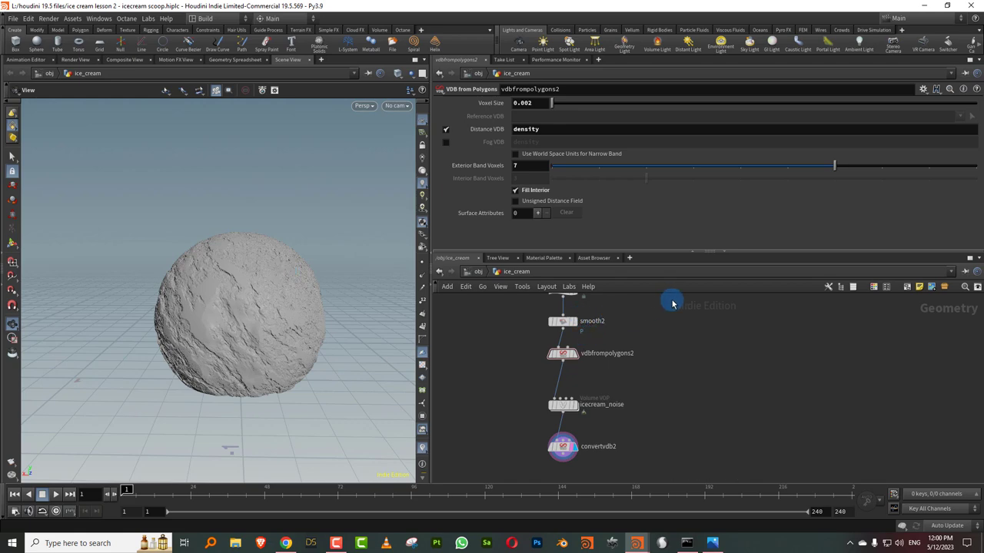
pyautogui.moveTo(313, 329); pyautogui.dragTo(284, 305)
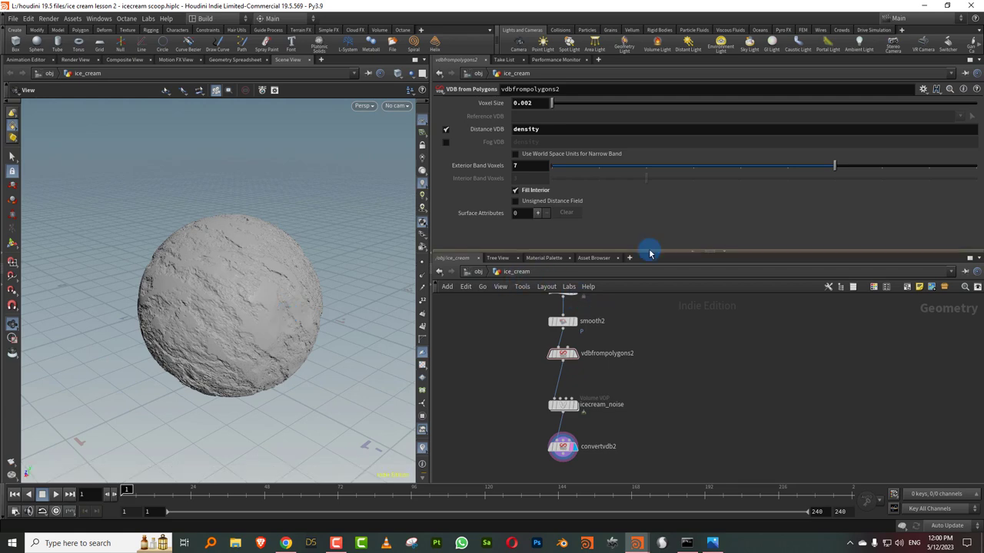
pyautogui.moveTo(648, 252); pyautogui.dragTo(657, 237)
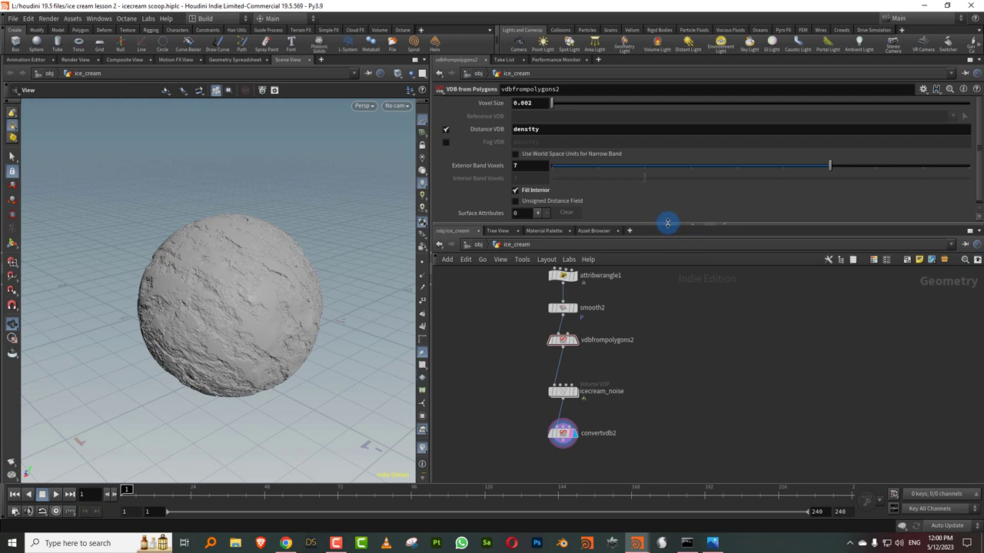
# Inside the icecream_noise network, set mulconst1's multiplier to 0.204 while comparing with the reference image.
pyautogui.moveTo(667, 223); pyautogui.dragTo(667, 199)
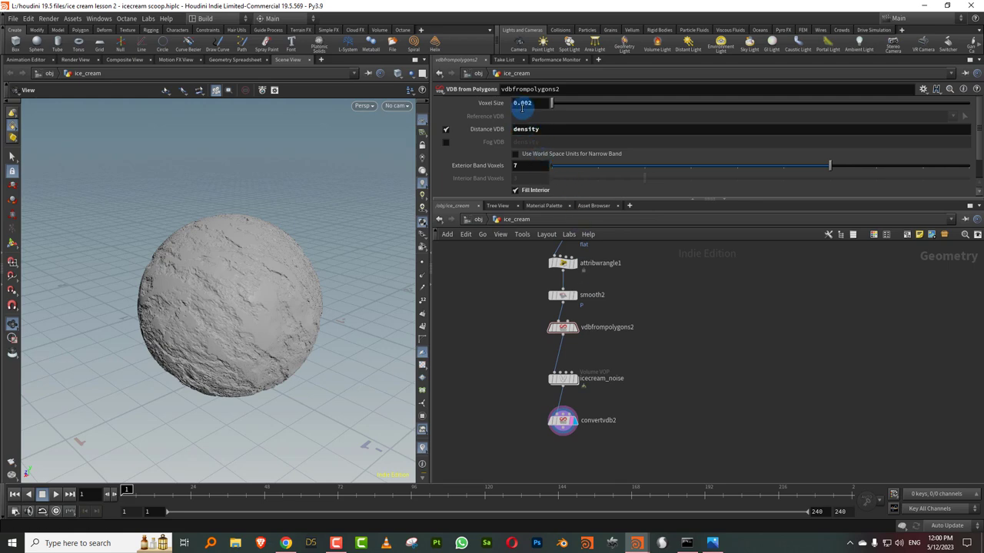
pyautogui.doubleClick(567, 377)
pyautogui.moveTo(604, 323); pyautogui.dragTo(583, 338, button='middle')
pyautogui.moveTo(626, 328); pyautogui.dragTo(654, 381)
pyautogui.click(652, 118)
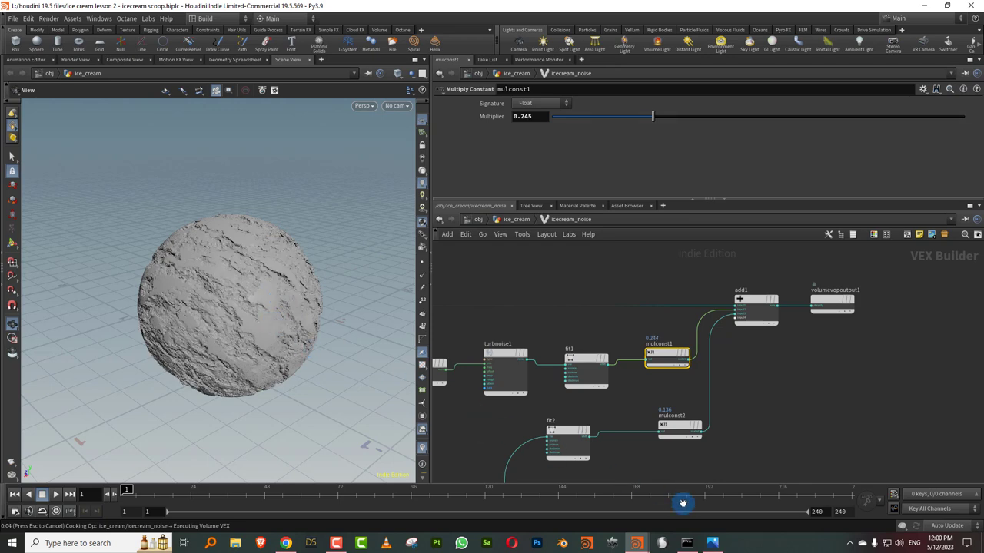
pyautogui.click(713, 544)
pyautogui.click(713, 544)
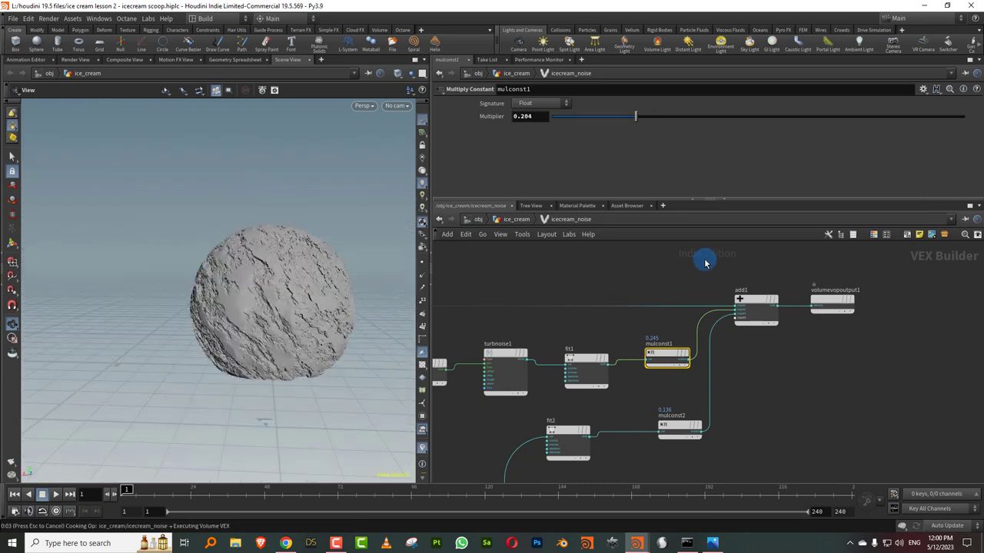
pyautogui.click(740, 424)
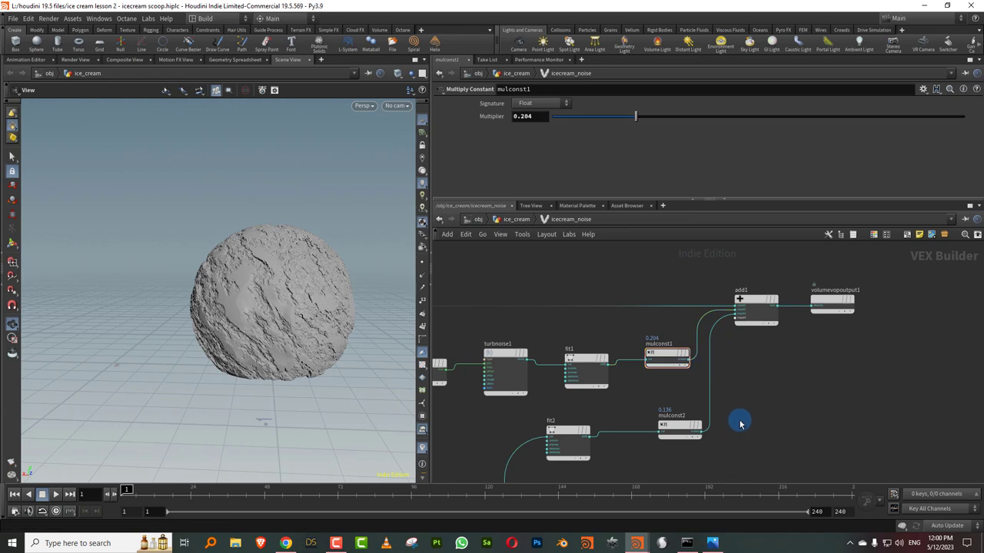
# Return to the ice_cream network and add a Group node below convertvdb2.
pyautogui.click(516, 221)
pyautogui.press('Tab')
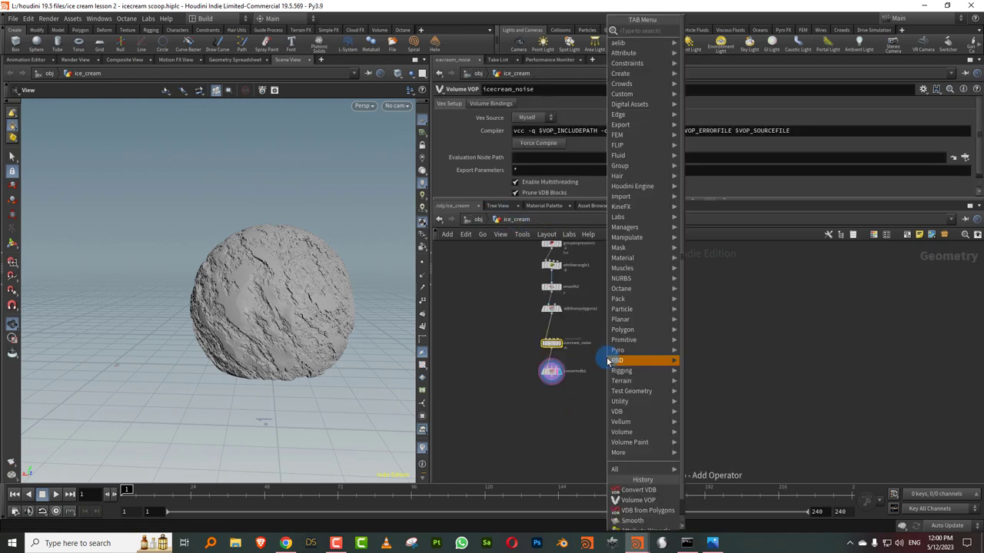
pyautogui.press('Escape')
pyautogui.press('Tab')
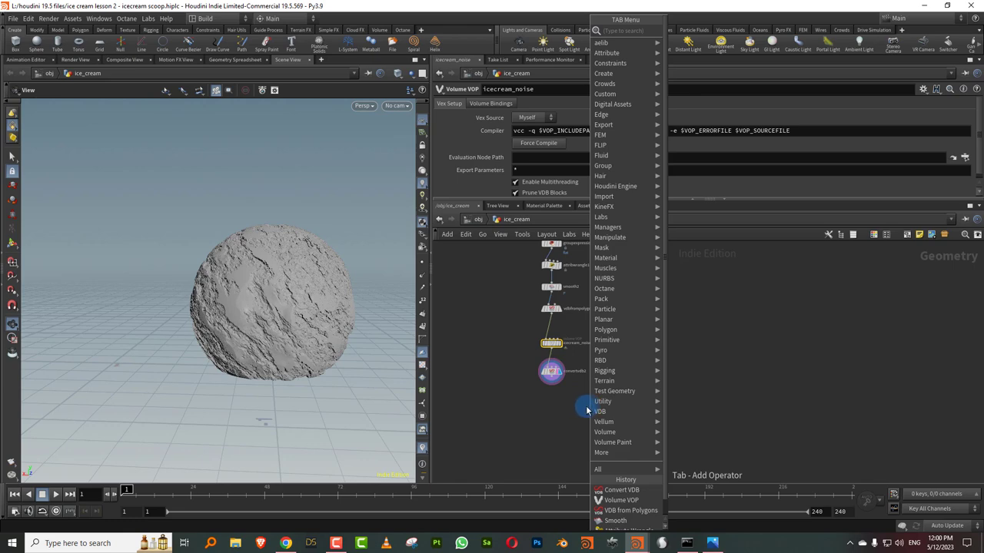
pyautogui.write('group')
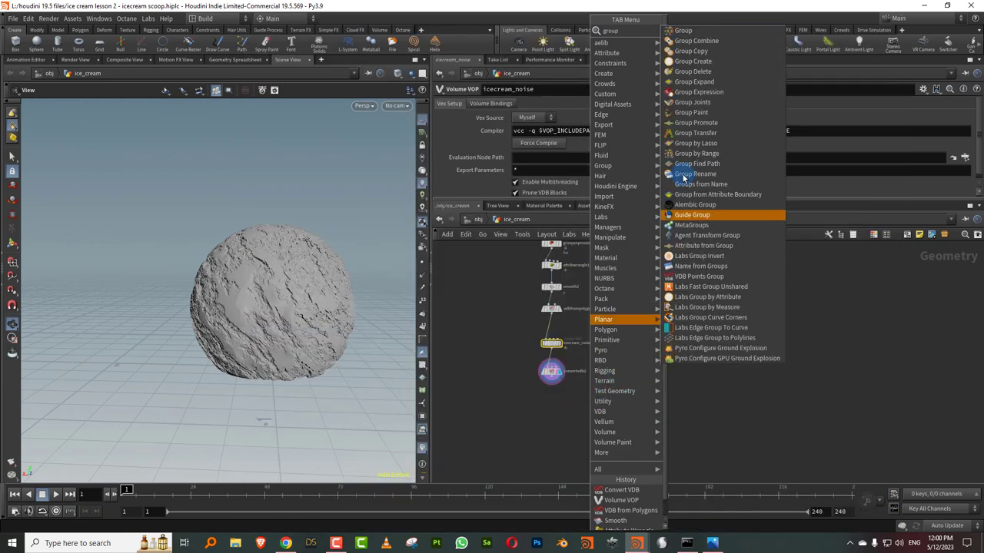
pyautogui.click(683, 30)
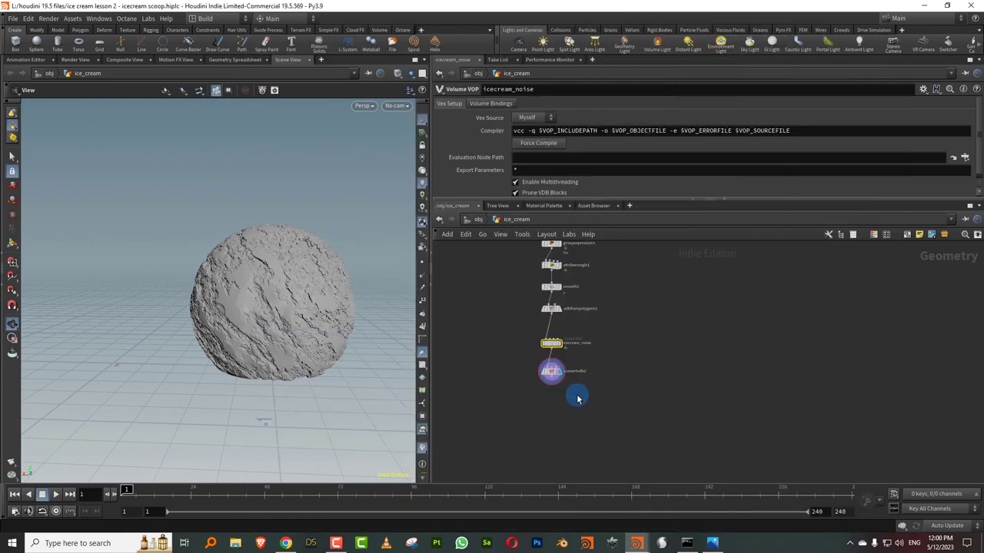
pyautogui.click(577, 398)
# Set vdbfrompolygons2's voxel size to 0.0025 and inspect the scoop's surface.
pyautogui.scroll(4, 577, 395)
pyautogui.click(519, 287)
pyautogui.moveTo(602, 269); pyautogui.dragTo(584, 355, button='middle')
pyautogui.moveTo(570, 330); pyautogui.dragTo(469, 278)
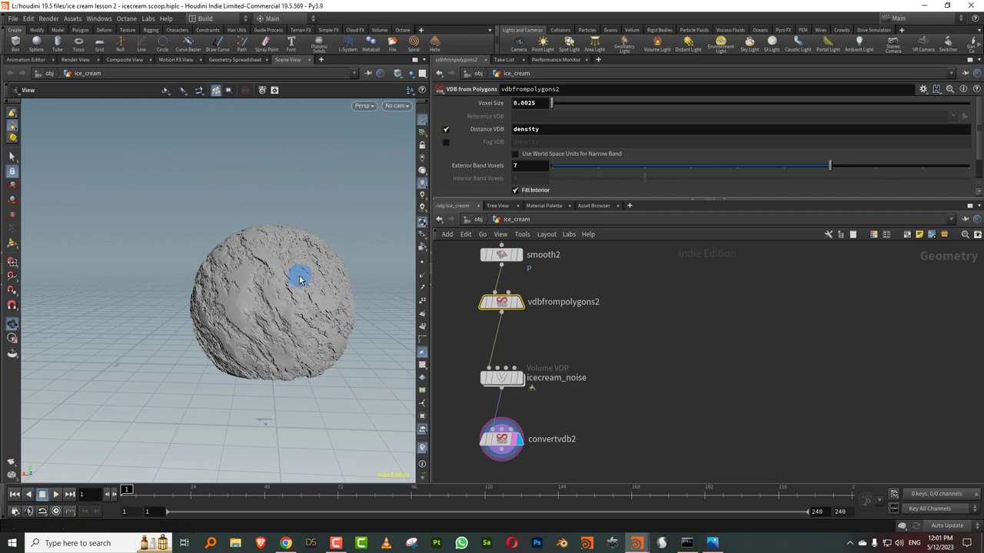
pyautogui.moveTo(298, 280); pyautogui.dragTo(315, 298)
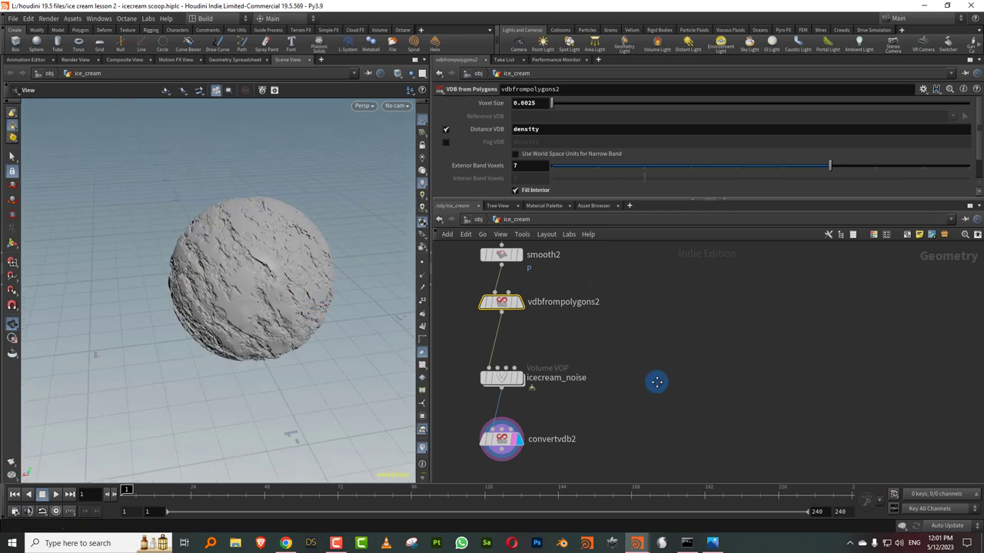
# Connect convertvdb2's output to group1 and display group1.
pyautogui.moveTo(656, 382); pyautogui.dragTo(648, 282, button='middle')
pyautogui.scroll(1, 606, 340)
pyautogui.moveTo(482, 347); pyautogui.dragTo(544, 423)
pyautogui.click(555, 438)
pyautogui.click(573, 438)
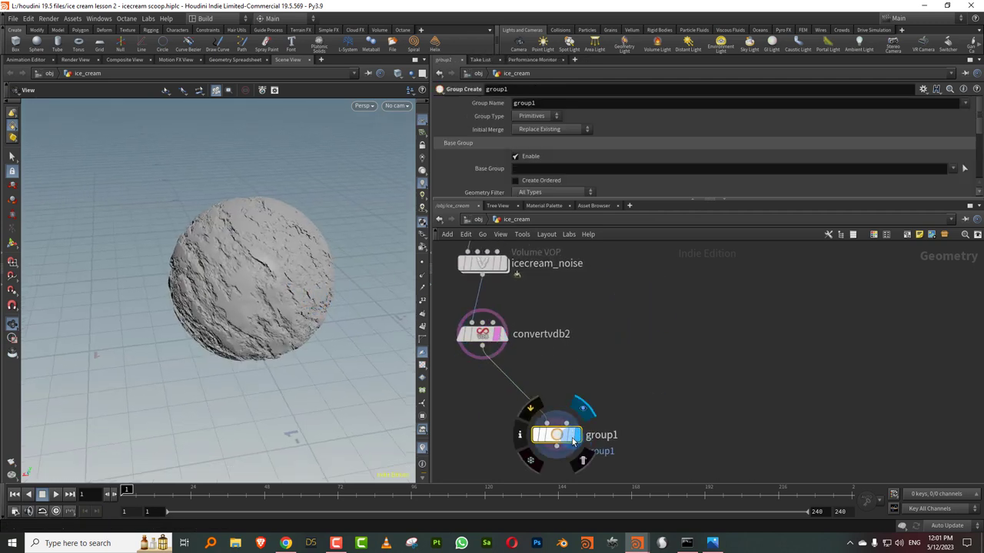
# Name group1's primitive group "top" and disable its base group.
pyautogui.click(547, 104)
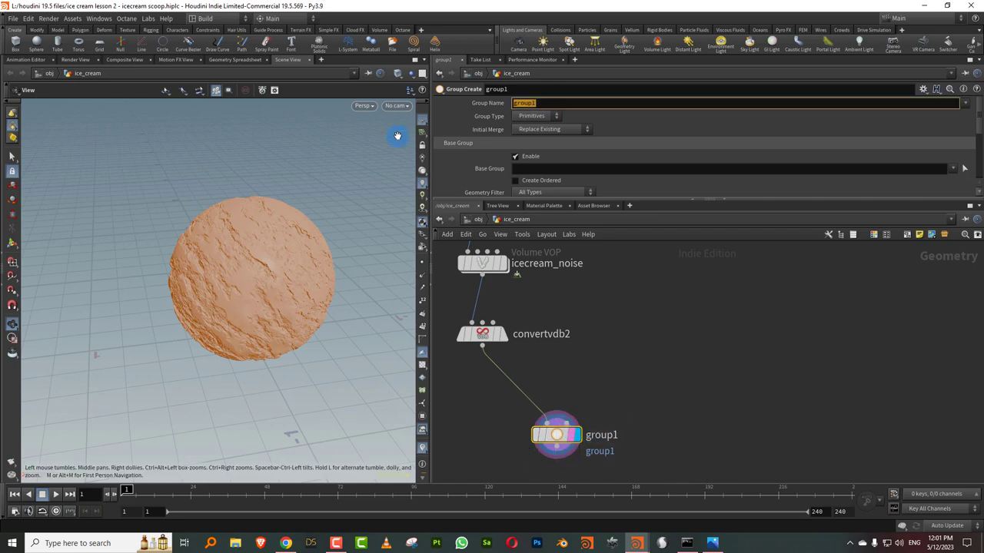
pyautogui.write('top')
pyautogui.press('Return')
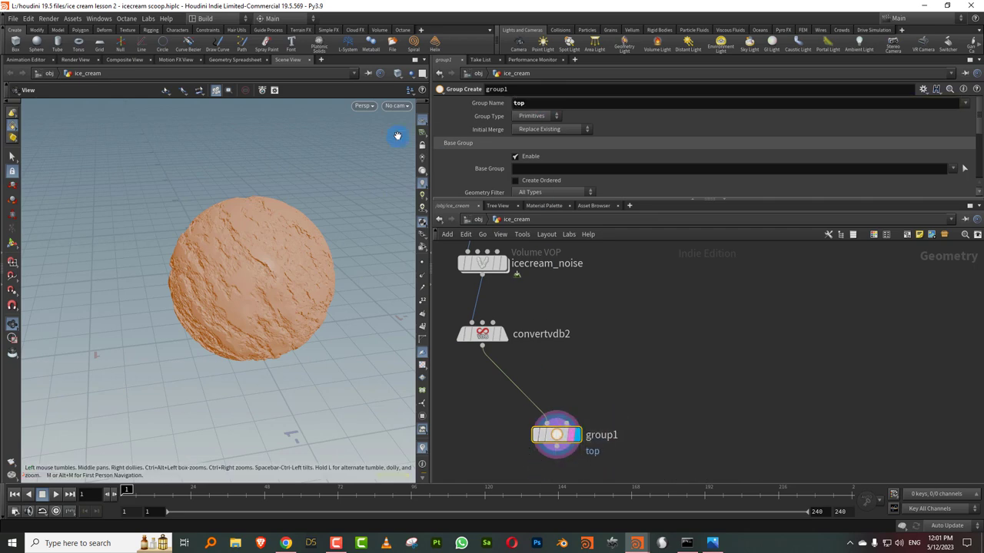
pyautogui.click(532, 159)
# Keep group1's primitives by normals with direction 0, 1, 0 and a spread angle of about 70.
pyautogui.moveTo(544, 199); pyautogui.dragTo(545, 342)
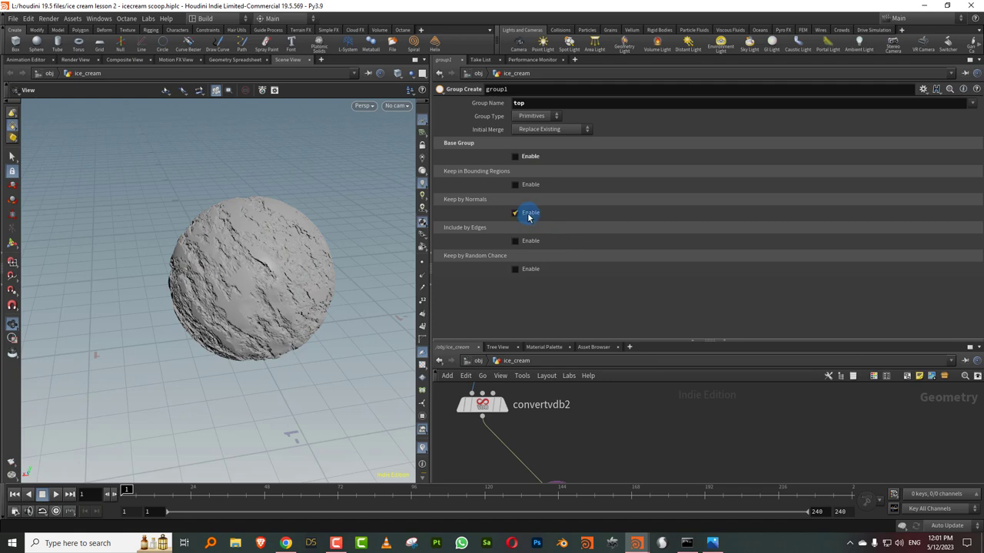
pyautogui.click(528, 216)
pyautogui.moveTo(689, 262); pyautogui.dragTo(698, 251)
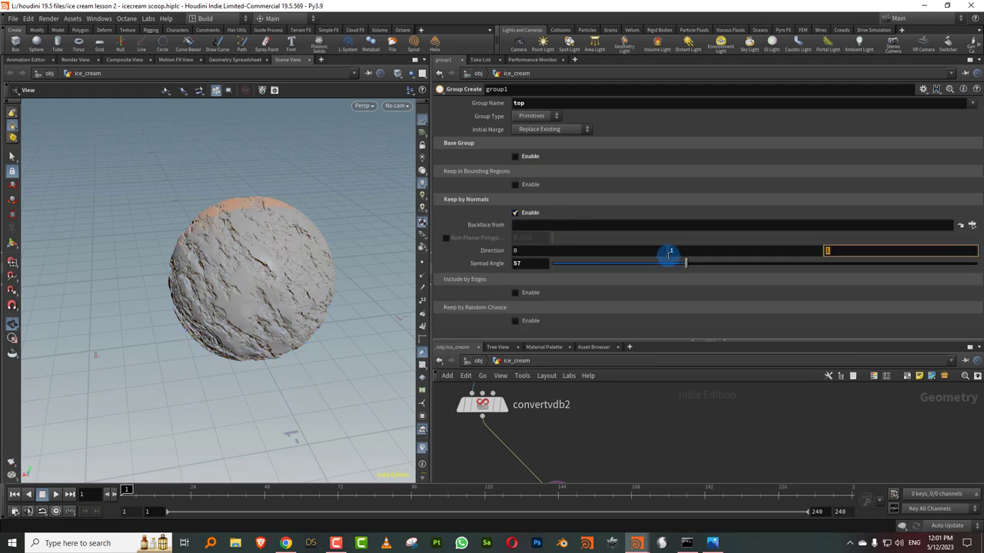
pyautogui.write('0')
pyautogui.press('Return')
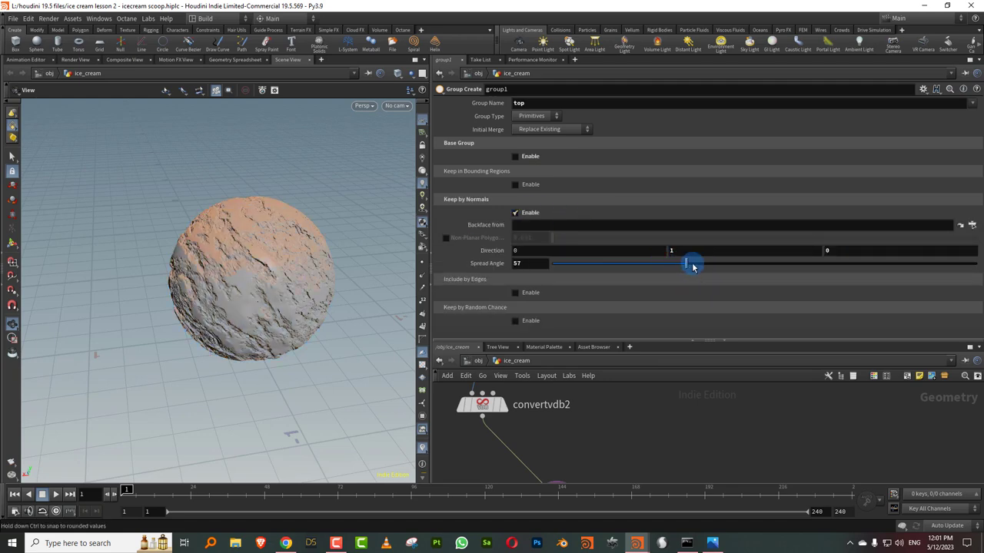
pyautogui.moveTo(754, 271); pyautogui.dragTo(718, 272)
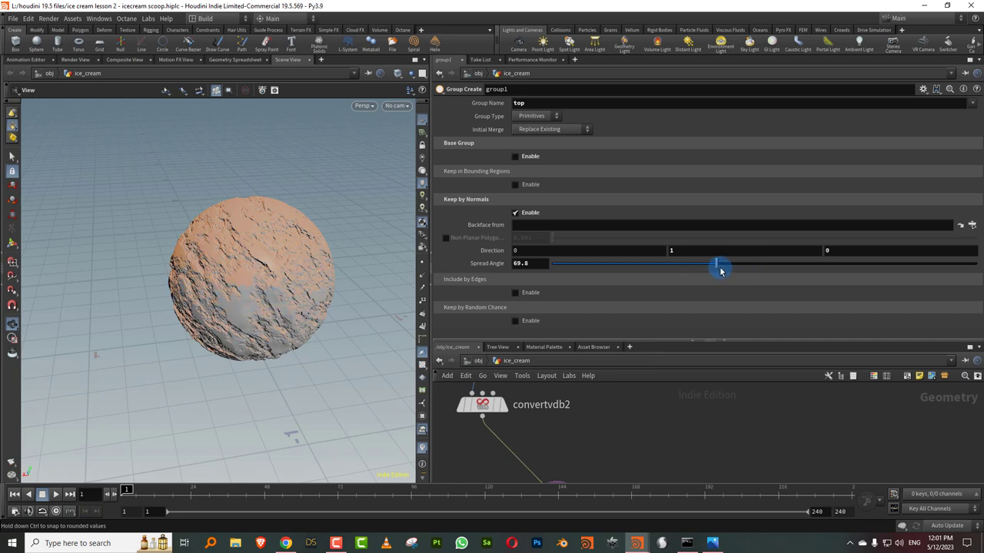
pyautogui.moveTo(285, 262); pyautogui.dragTo(388, 300)
# Add a Blast node below group1 and set it to delete everything outside the "top" group.
pyautogui.moveTo(685, 338); pyautogui.dragTo(685, 228)
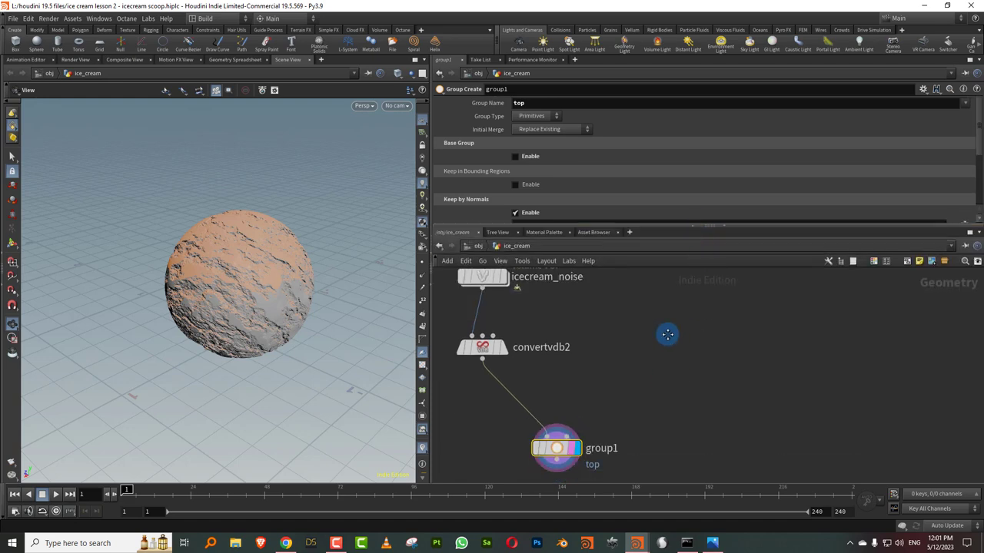
pyautogui.press('Tab')
pyautogui.write('blas')
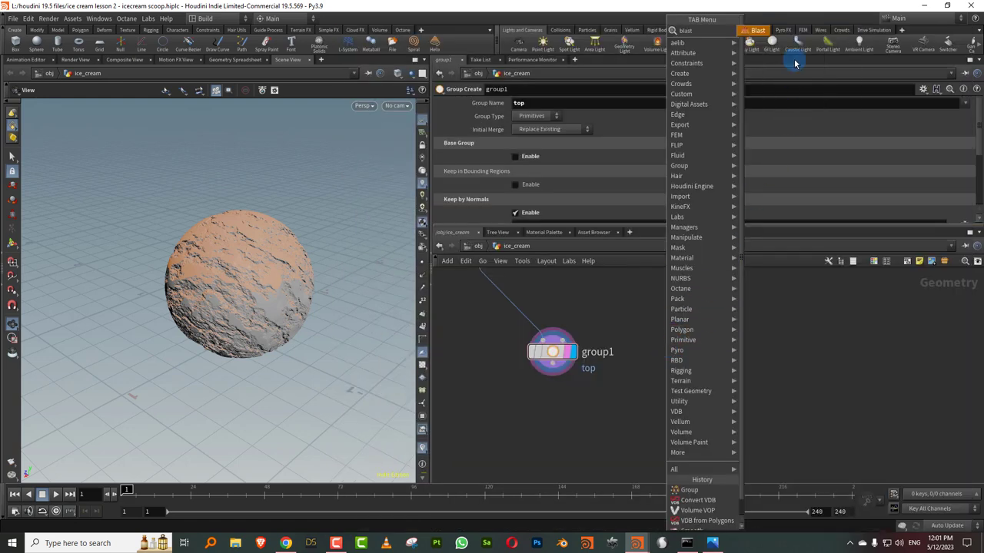
pyautogui.click(761, 30)
pyautogui.click(552, 422)
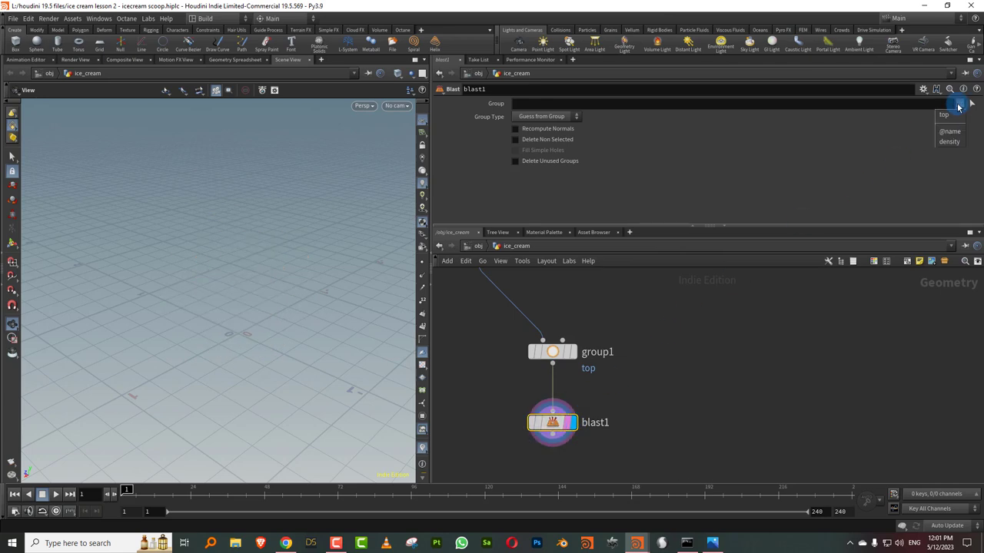
pyautogui.click(546, 139)
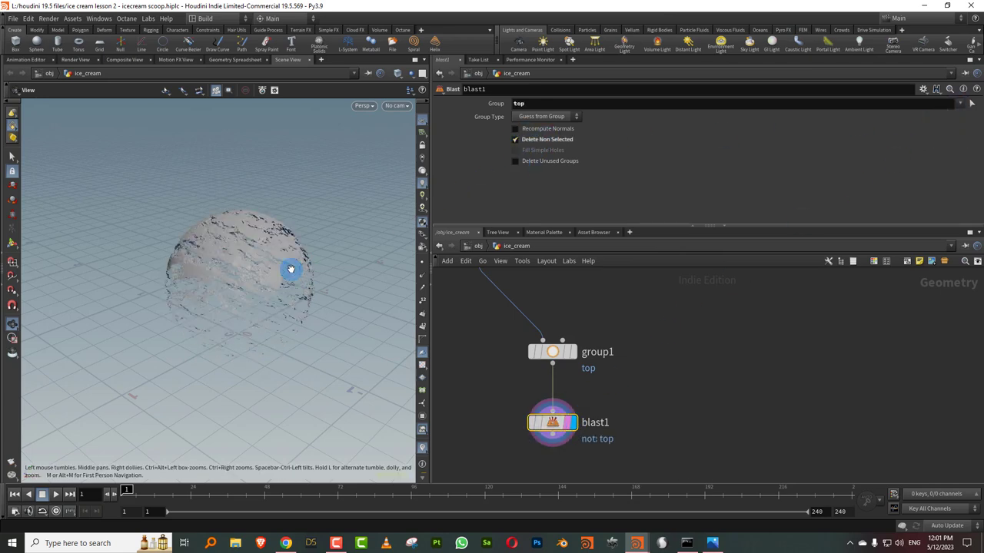
# Inspect the blasted surface and set group1's normal spread angle to 71.4.
pyautogui.moveTo(285, 270)
pyautogui.mouseDown()
pyautogui.moveTo(242, 257)
pyautogui.moveTo(236, 244)
pyautogui.moveTo(259, 235)
pyautogui.moveTo(266, 266)
pyautogui.mouseUp()
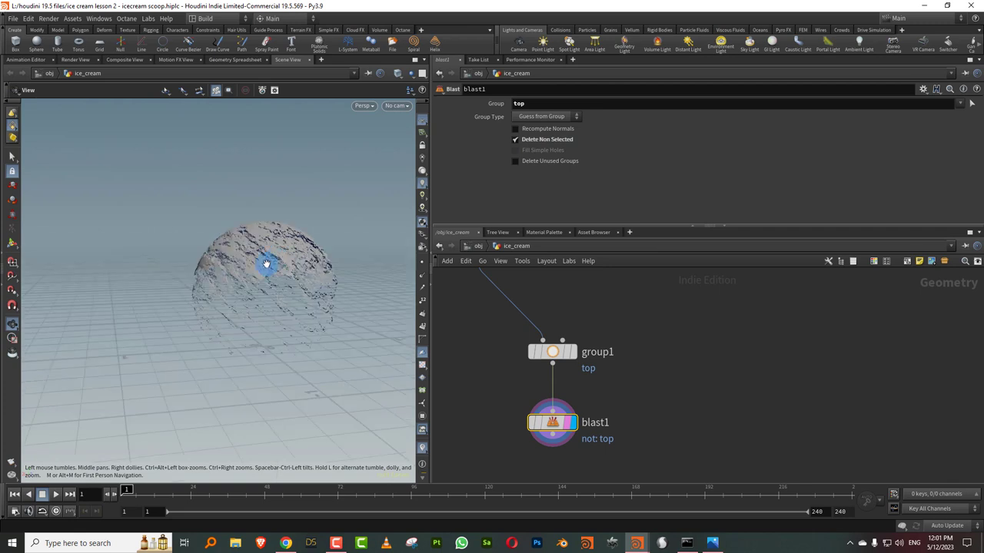
pyautogui.scroll(3, 266, 266)
pyautogui.click(552, 352)
pyautogui.moveTo(677, 226); pyautogui.dragTo(704, 324)
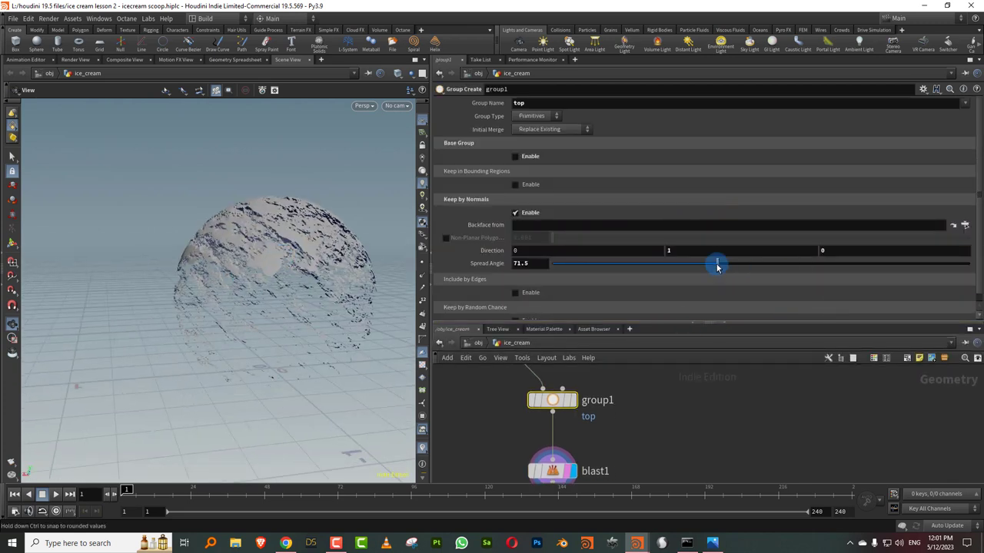
pyautogui.moveTo(715, 262); pyautogui.dragTo(715, 264)
pyautogui.moveTo(659, 323); pyautogui.dragTo(635, 313)
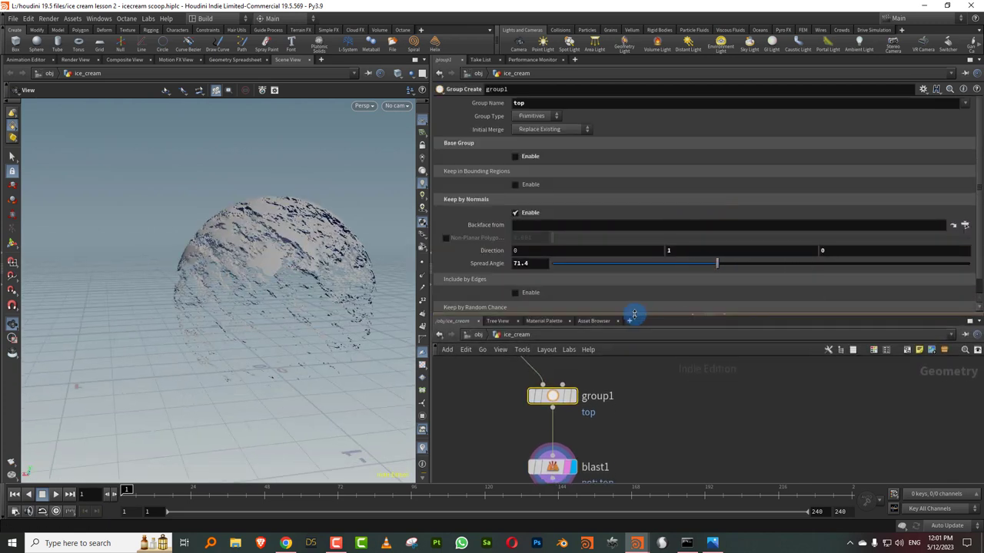
# Enable group1's bounding box region and reposition the box over the upper part of the scoop.
pyautogui.click(530, 184)
pyautogui.click(535, 234)
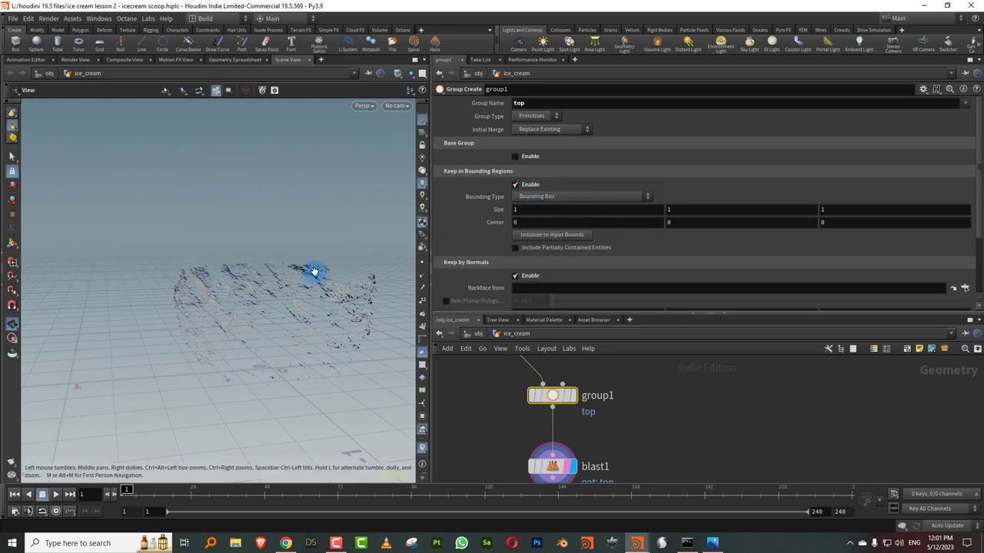
pyautogui.moveTo(281, 301); pyautogui.dragTo(269, 382)
pyautogui.press('Return')
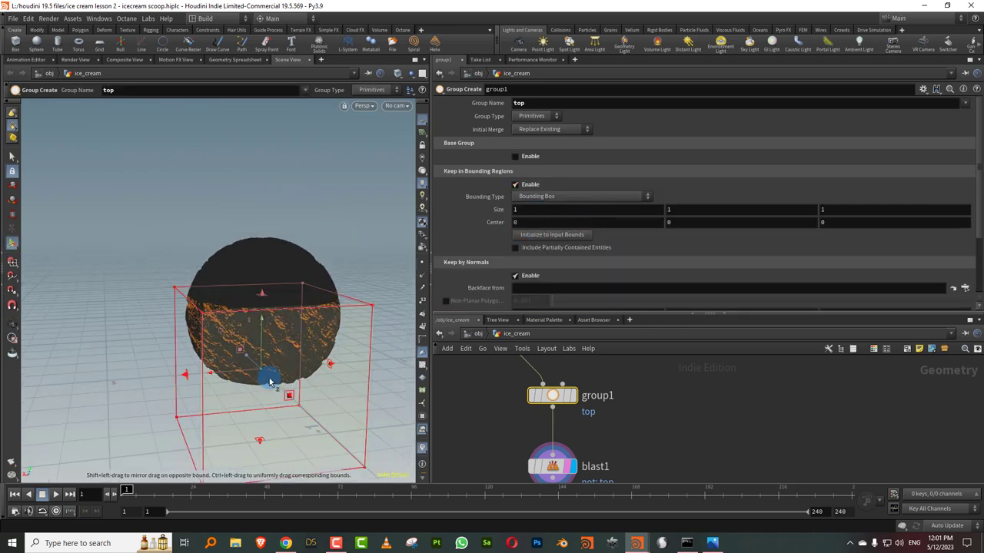
pyautogui.moveTo(267, 348); pyautogui.dragTo(219, 280)
pyautogui.press('Escape')
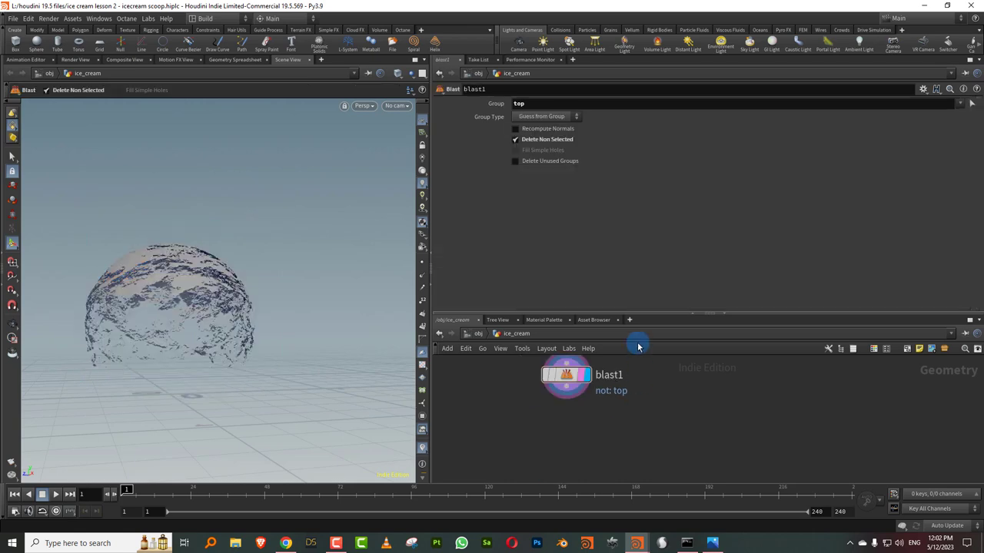
# Add a Line node beside blast1 and display it.
pyautogui.moveTo(615, 312); pyautogui.dragTo(621, 245)
pyautogui.press('Tab')
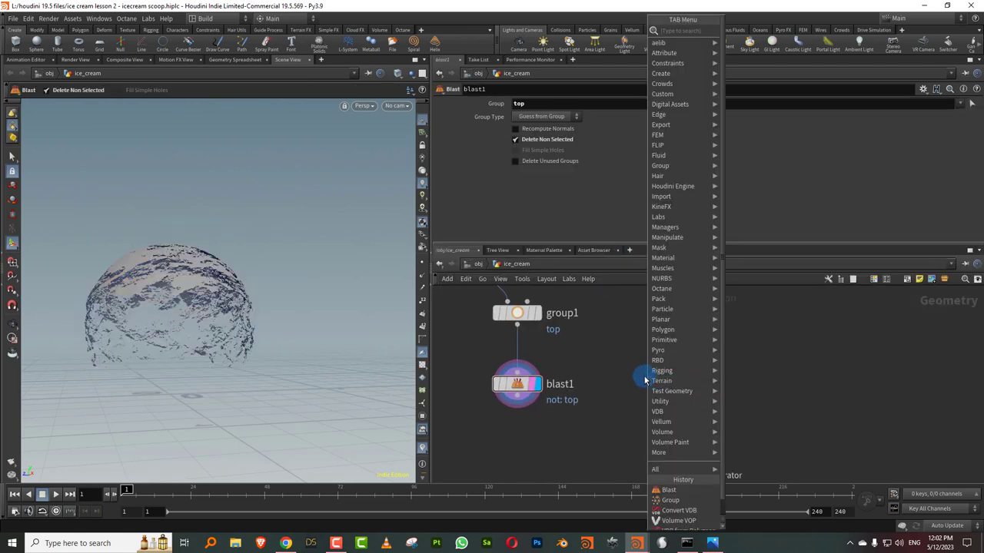
pyautogui.write('lin')
pyautogui.click(738, 30)
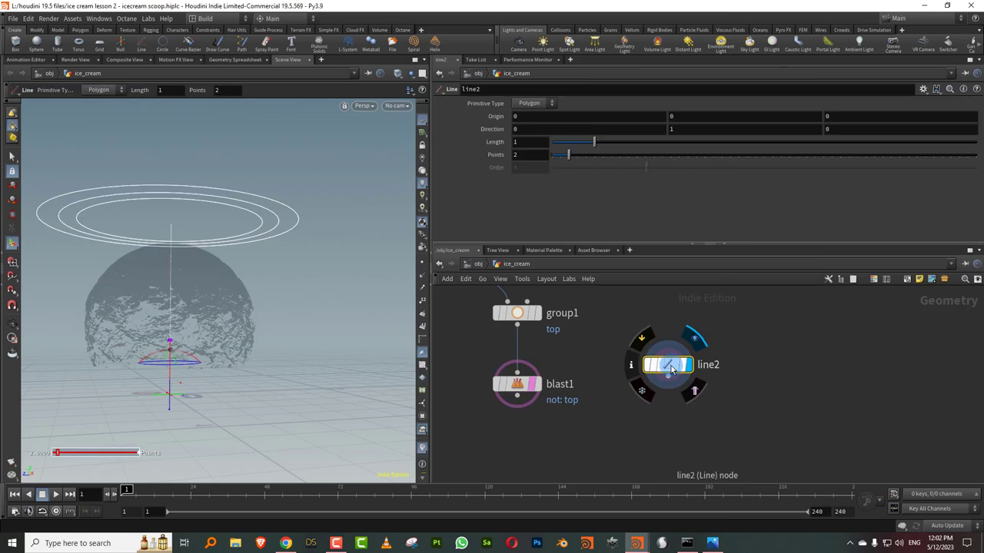
# Set line2's direction to 1, 0, 0.
pyautogui.click(530, 128)
pyautogui.write('1')
pyautogui.press('Tab')
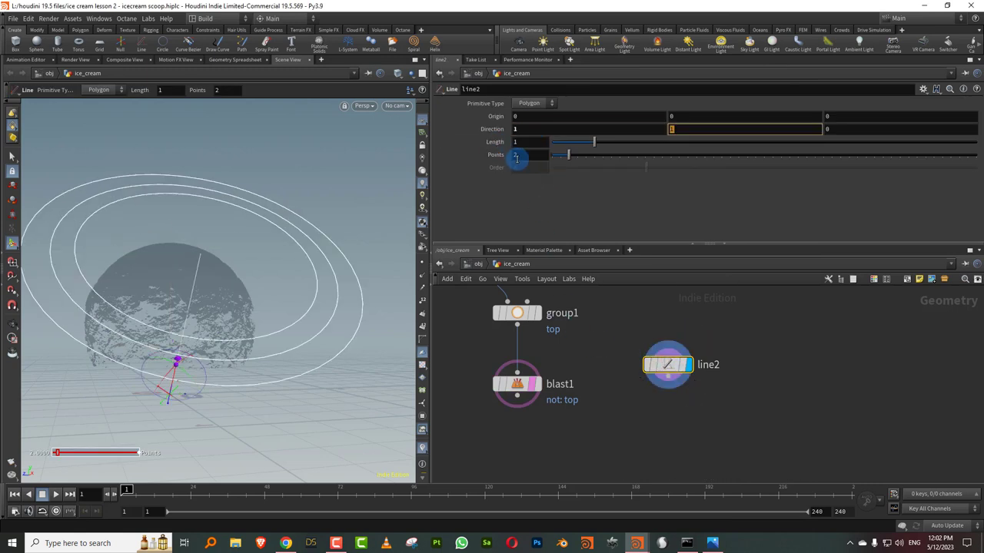
pyautogui.write('0')
pyautogui.press('Return')
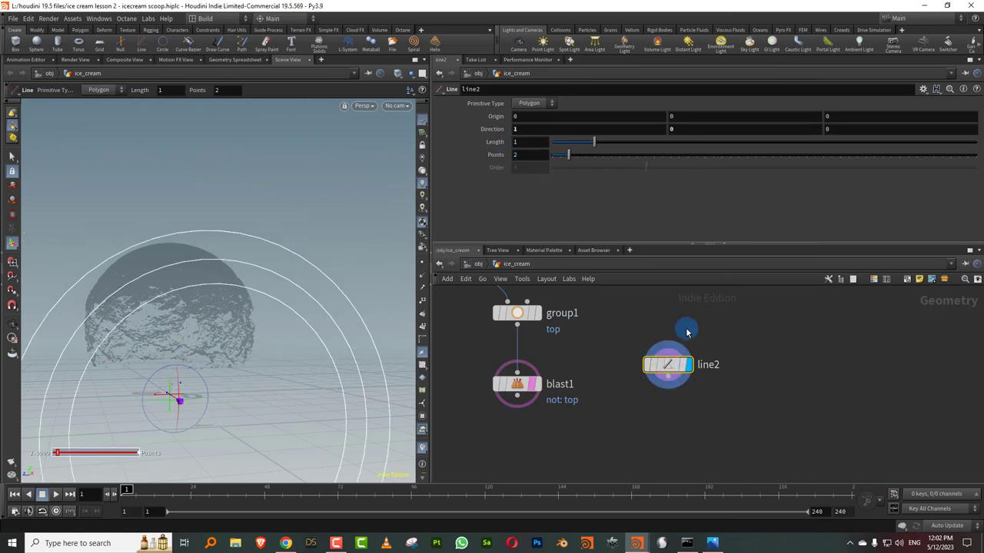
# Add a Match Size node below line2.
pyautogui.press('Tab')
pyautogui.write('axi')
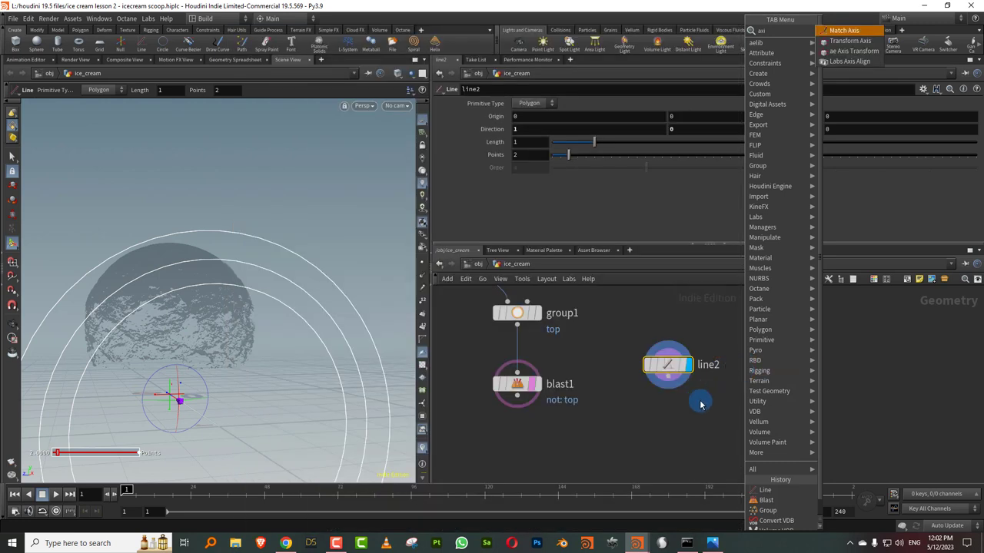
pyautogui.press('BackSpace')
pyautogui.press('BackSpace')
pyautogui.press('BackSpace')
pyautogui.write('matc')
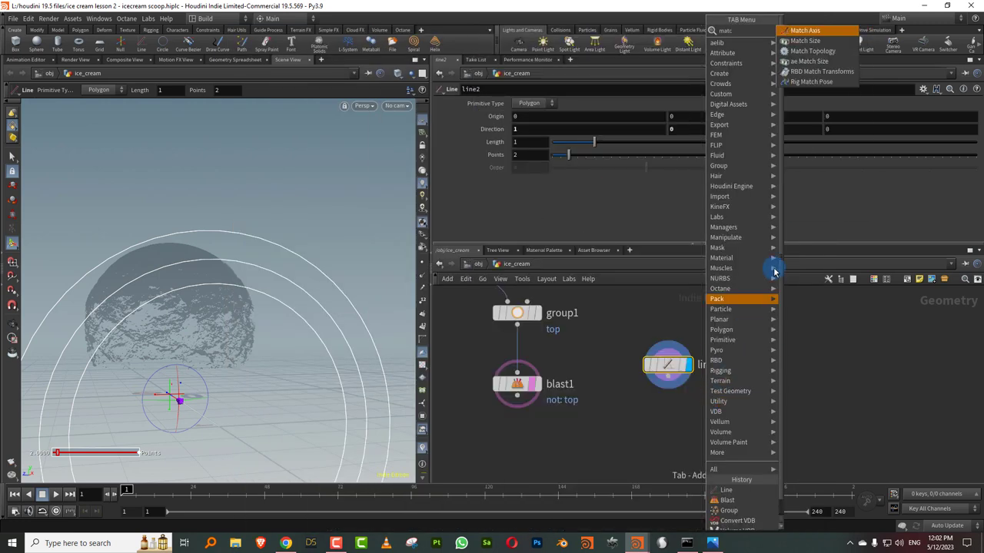
pyautogui.click(828, 48)
pyautogui.click(670, 441)
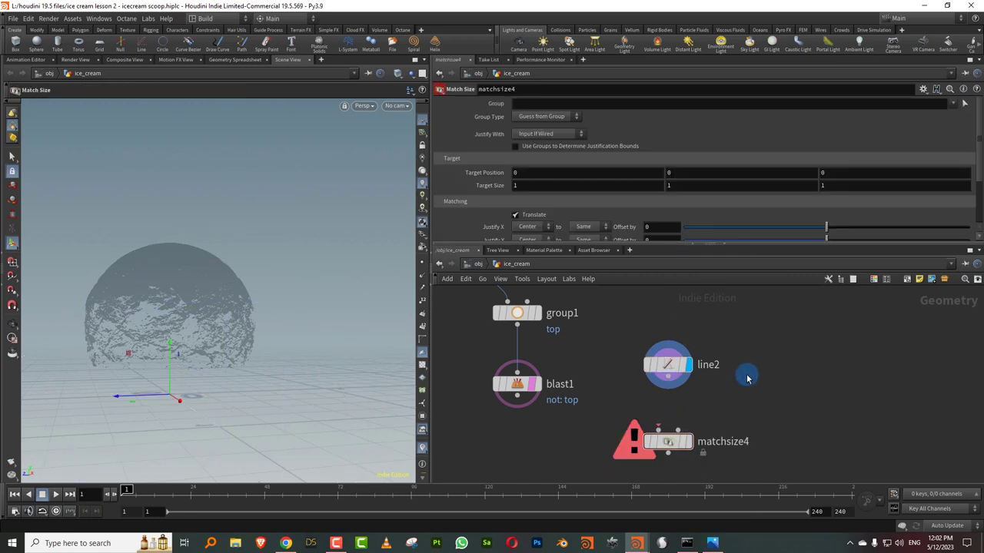
pyautogui.press('Tab')
pyautogui.write('axi')
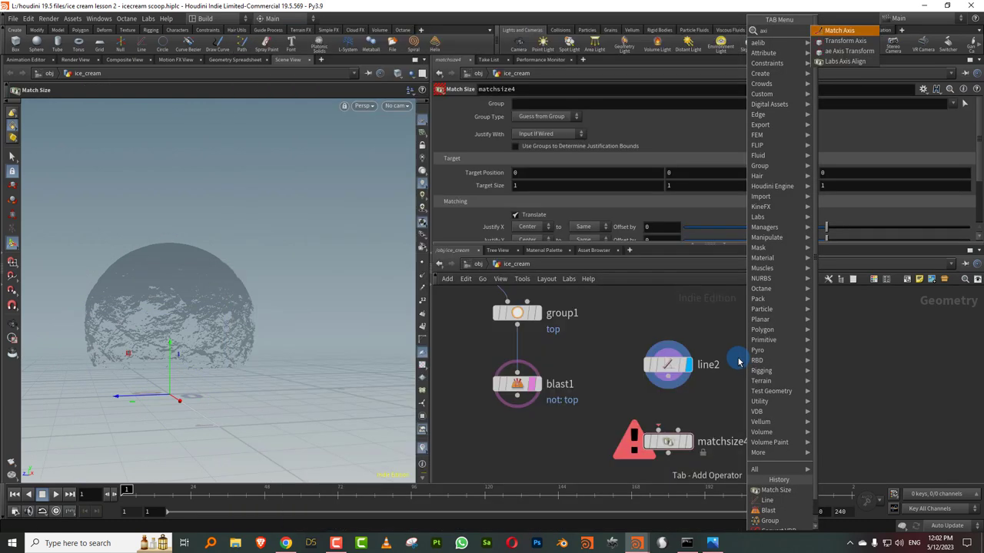
pyautogui.click(845, 61)
pyautogui.click(796, 374)
pyautogui.moveTo(655, 243); pyautogui.dragTo(673, 295)
pyautogui.click(653, 467)
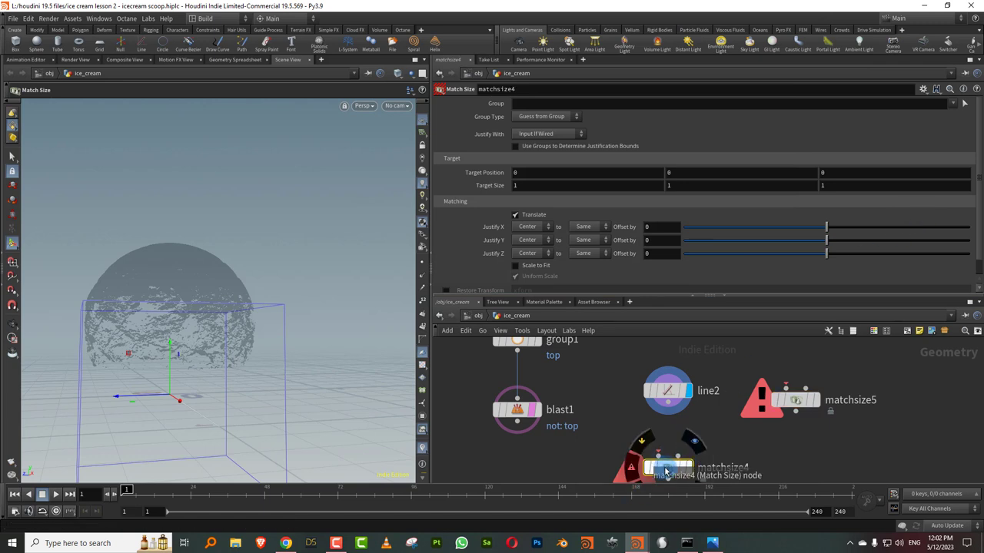
pyautogui.click(792, 400)
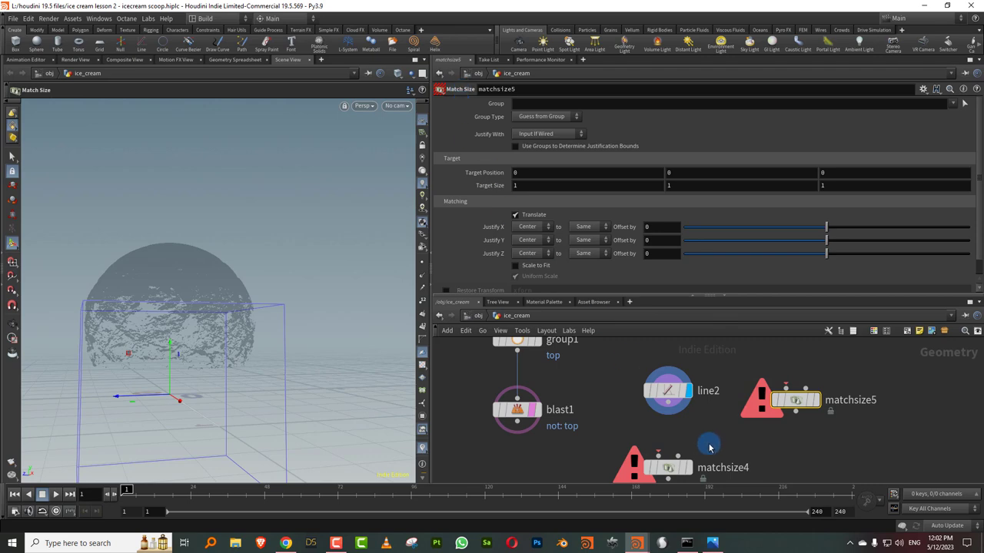
pyautogui.press('Delete')
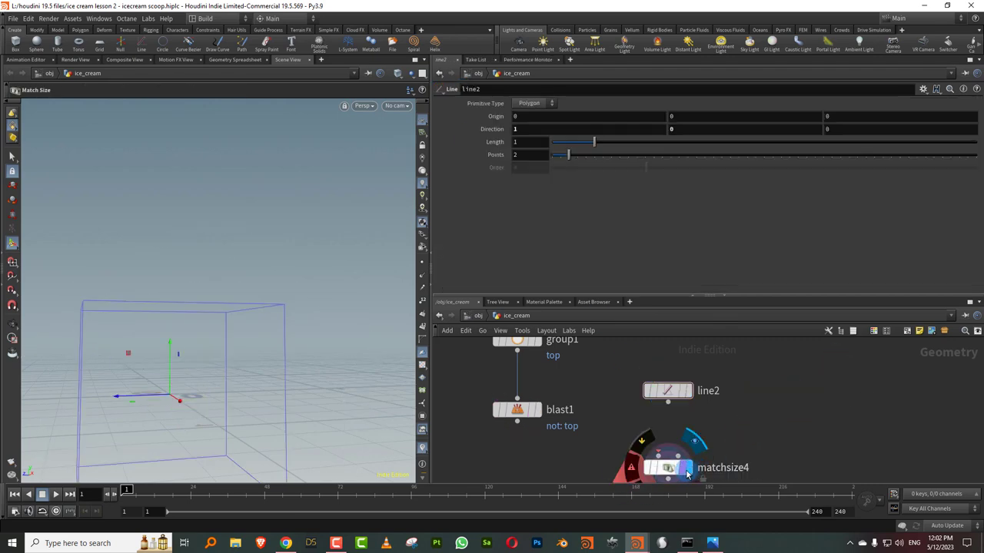
# Feed line2 into the displayed matchsize4 node and set the line's length to 0.23.
pyautogui.moveTo(688, 475); pyautogui.dragTo(665, 449)
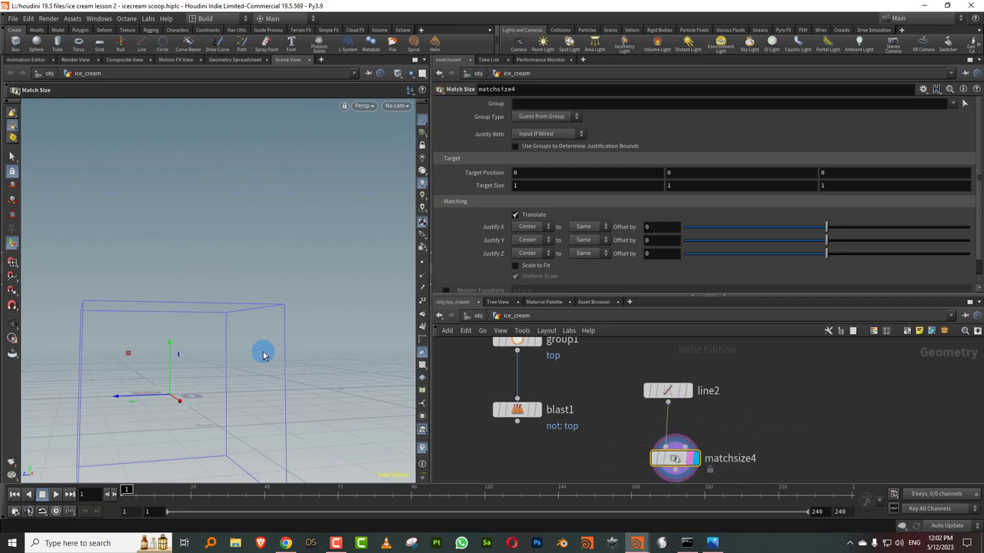
pyautogui.keyDown('alt'); pyautogui.moveTo(246, 347); pyautogui.dragTo(290, 361); pyautogui.keyUp('alt')
pyautogui.keyDown('alt'); pyautogui.moveTo(248, 355); pyautogui.dragTo(242, 307, button='middle'); pyautogui.keyUp('alt')
pyautogui.keyDown('alt'); pyautogui.moveTo(241, 308); pyautogui.dragTo(269, 317, button='right'); pyautogui.keyUp('alt')
pyautogui.click(668, 391)
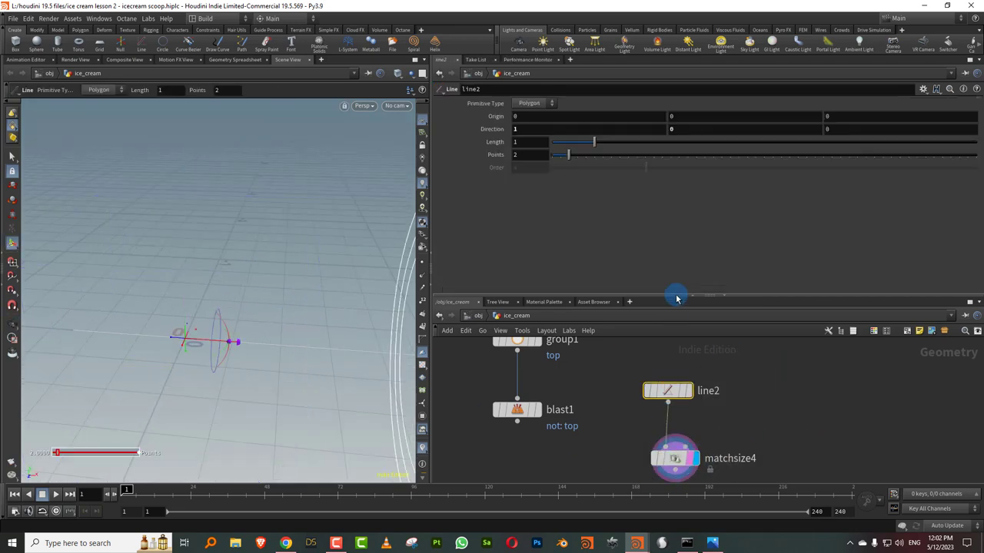
pyautogui.moveTo(595, 145); pyautogui.dragTo(562, 146)
# Add a Sweep node below matchsize4, feed it from matchsize4 and display it.
pyautogui.moveTo(622, 296); pyautogui.dragTo(623, 175)
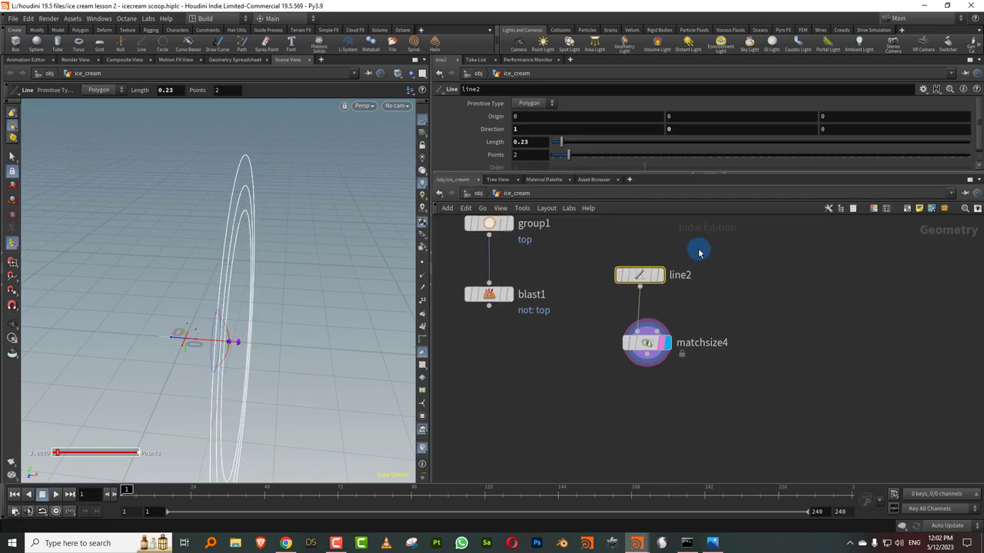
pyautogui.press('Tab')
pyautogui.write('sw')
pyautogui.press('Return')
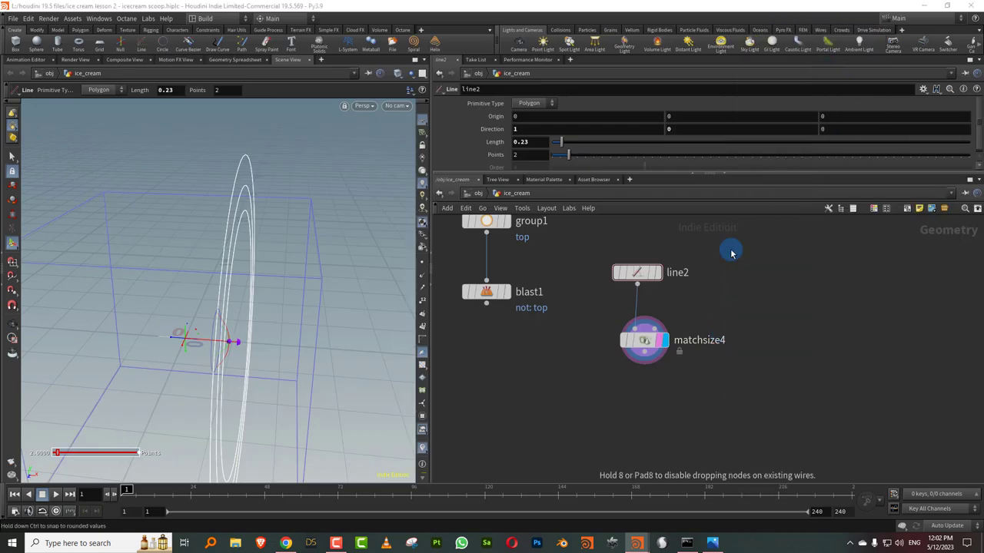
pyautogui.click(644, 406)
pyautogui.moveTo(552, 174); pyautogui.dragTo(551, 250)
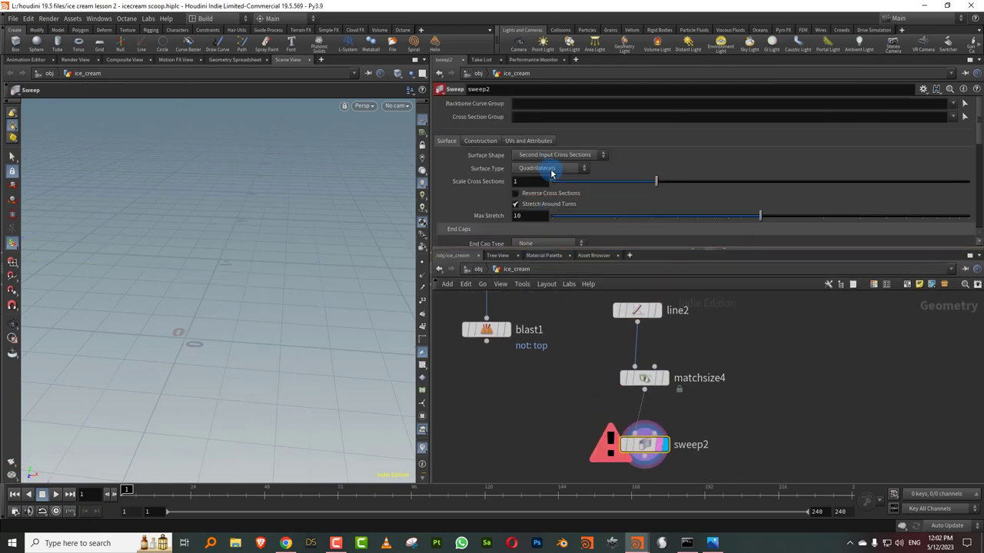
# Set sweep2's surface shape to Round Tube with 24 columns and a radius of 0.048.
pyautogui.click(547, 168)
pyautogui.click(558, 154)
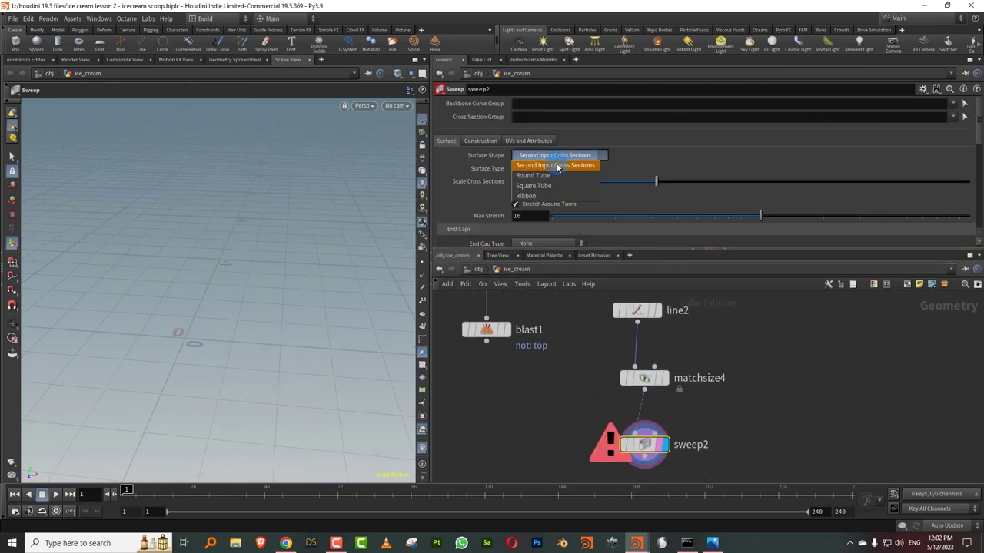
pyautogui.click(558, 166)
pyautogui.scroll(1, 251, 320)
pyautogui.moveTo(679, 182); pyautogui.dragTo(983, 184)
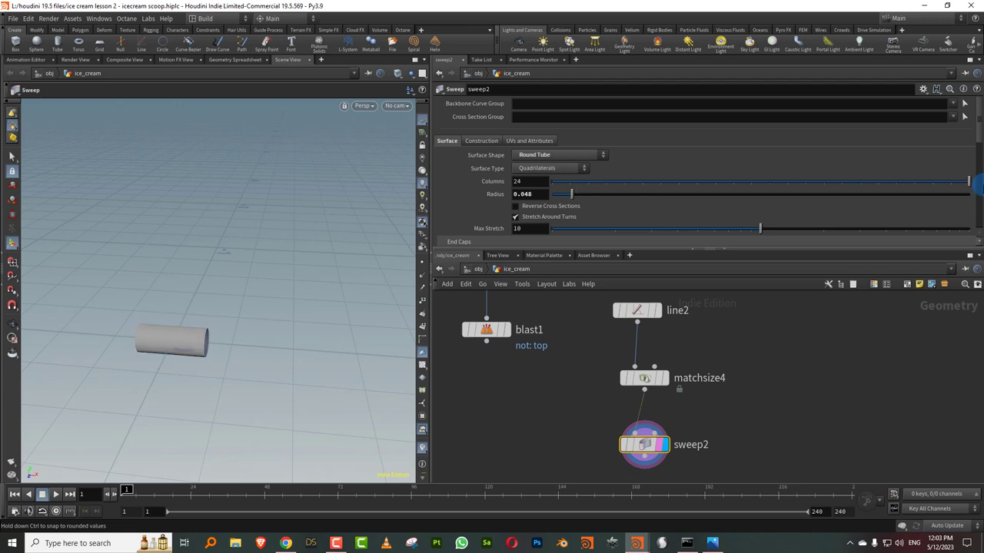
# Give sweep2 Grid end caps with 8 divisions and a 0.439 cap scale, and set its radius to 0.026.
pyautogui.moveTo(976, 137); pyautogui.dragTo(975, 164)
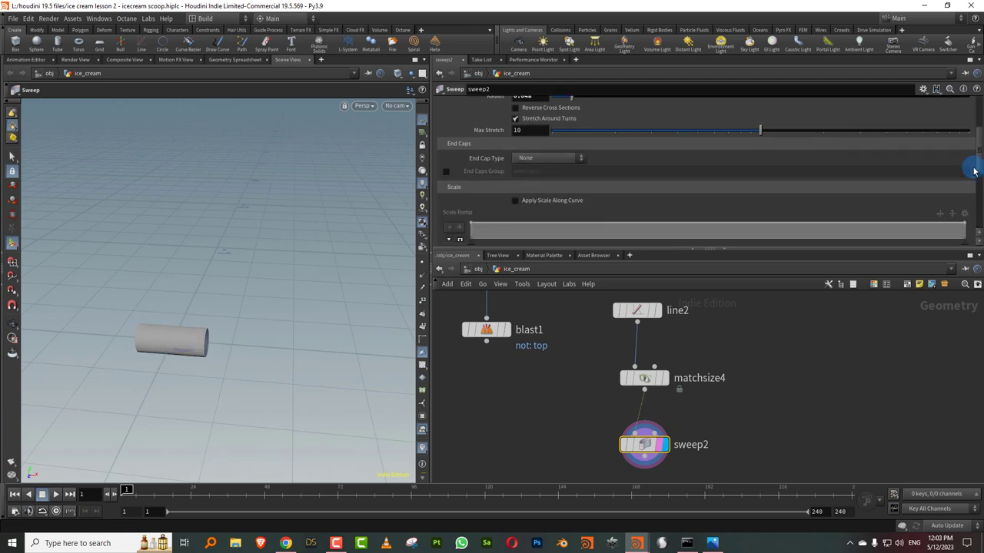
pyautogui.click(560, 156)
pyautogui.click(545, 187)
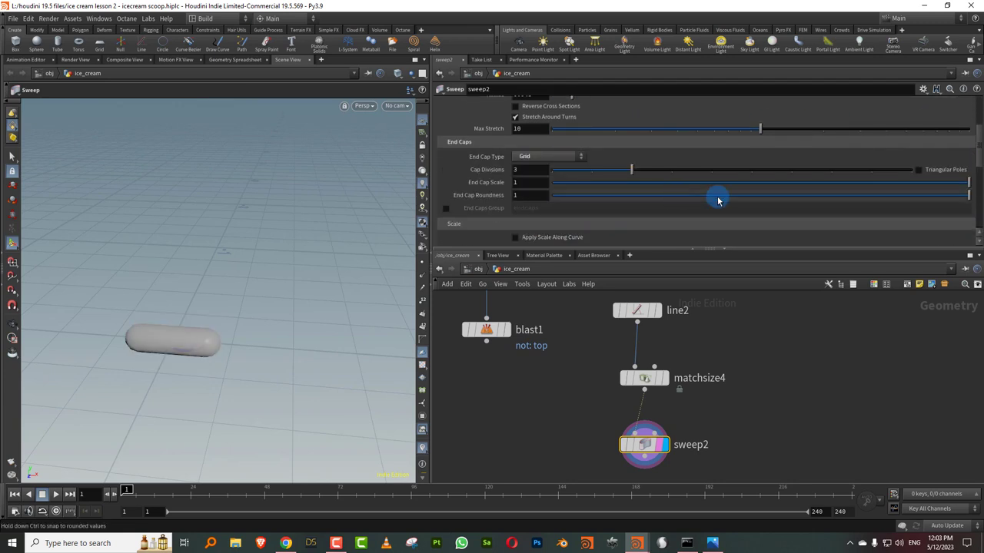
pyautogui.moveTo(826, 188); pyautogui.dragTo(734, 183)
pyautogui.moveTo(208, 297); pyautogui.dragTo(226, 285)
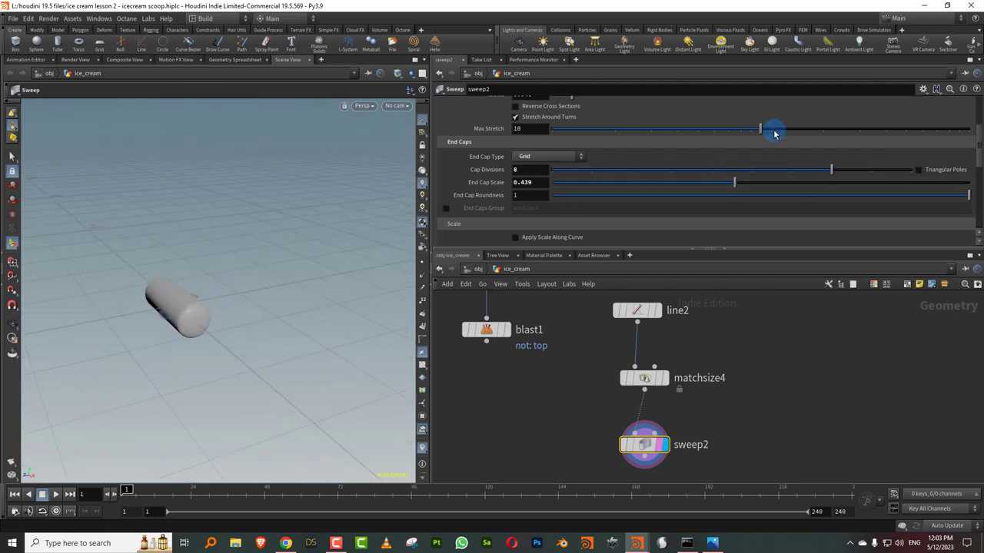
pyautogui.moveTo(979, 154); pyautogui.dragTo(792, 139)
pyautogui.moveTo(571, 185); pyautogui.dragTo(563, 185)
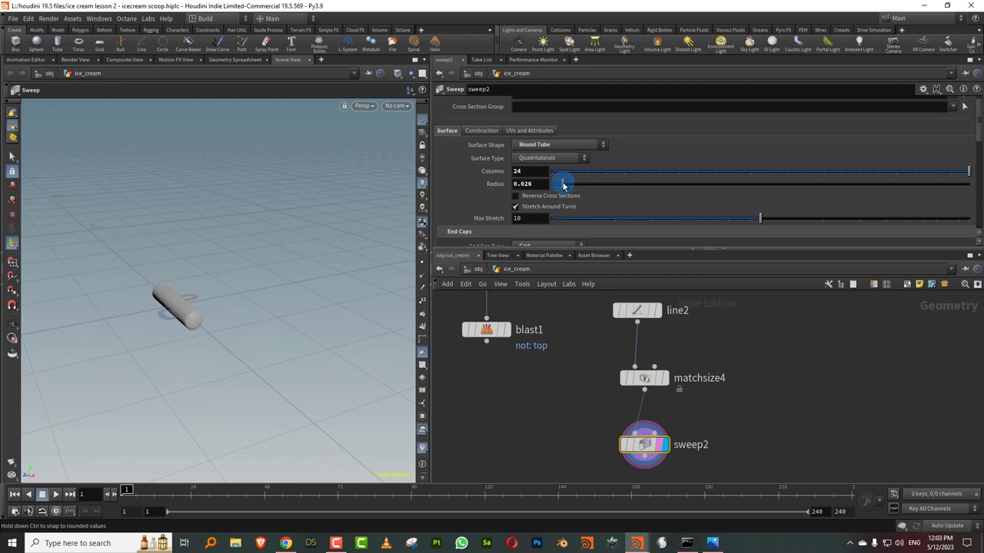
# Show blast1 as a template and add a displayed Transform node below sweep2.
pyautogui.moveTo(683, 249); pyautogui.dragTo(684, 173)
pyautogui.moveTo(739, 315); pyautogui.dragTo(684, 302, button='middle')
pyautogui.scroll(-2, 674, 315)
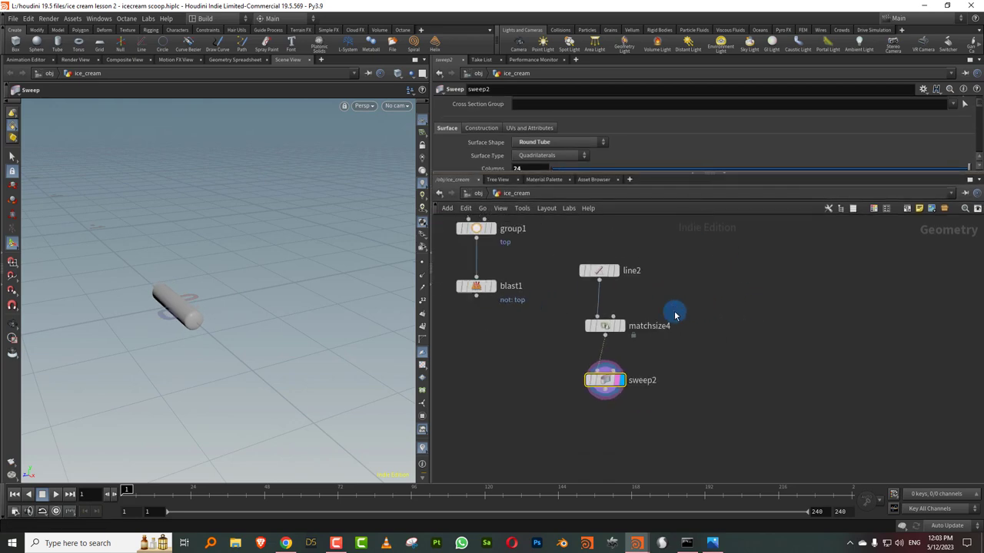
pyautogui.click(488, 286)
pyautogui.press('Tab')
pyautogui.write('tr')
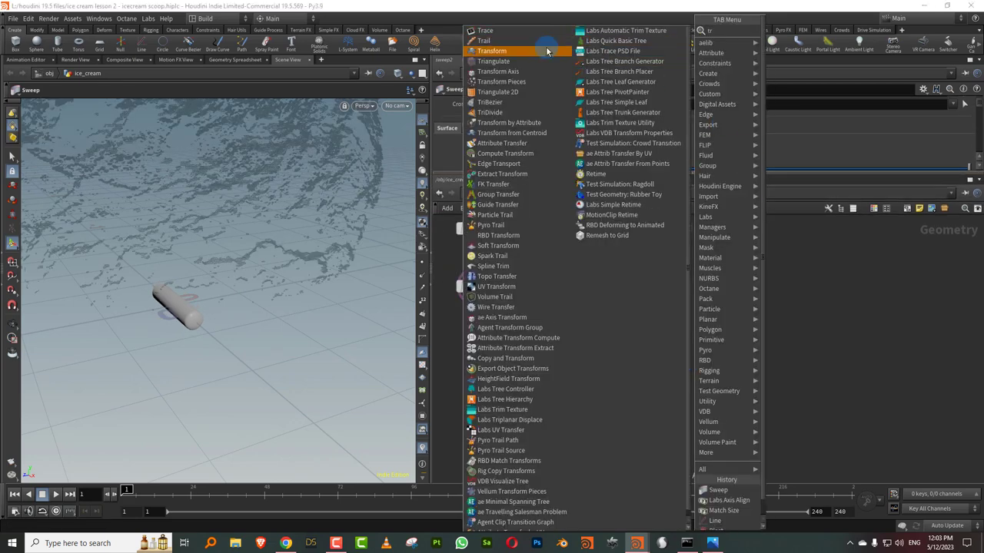
pyautogui.click(547, 49)
pyautogui.click(607, 437)
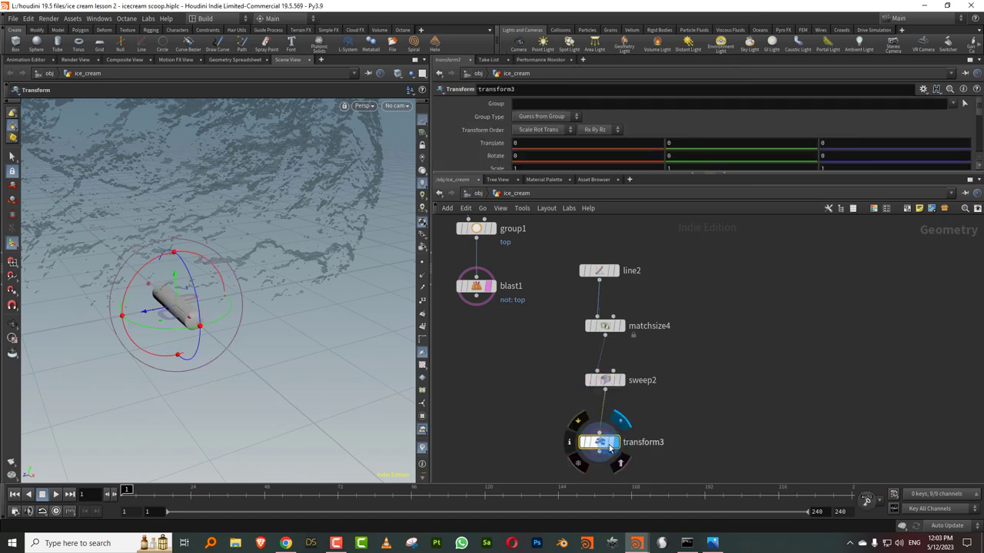
# Set transform3's uniform scale to 0.26 to shrink the capsule.
pyautogui.moveTo(594, 173); pyautogui.dragTo(594, 233)
pyautogui.moveTo(593, 194); pyautogui.dragTo(562, 196)
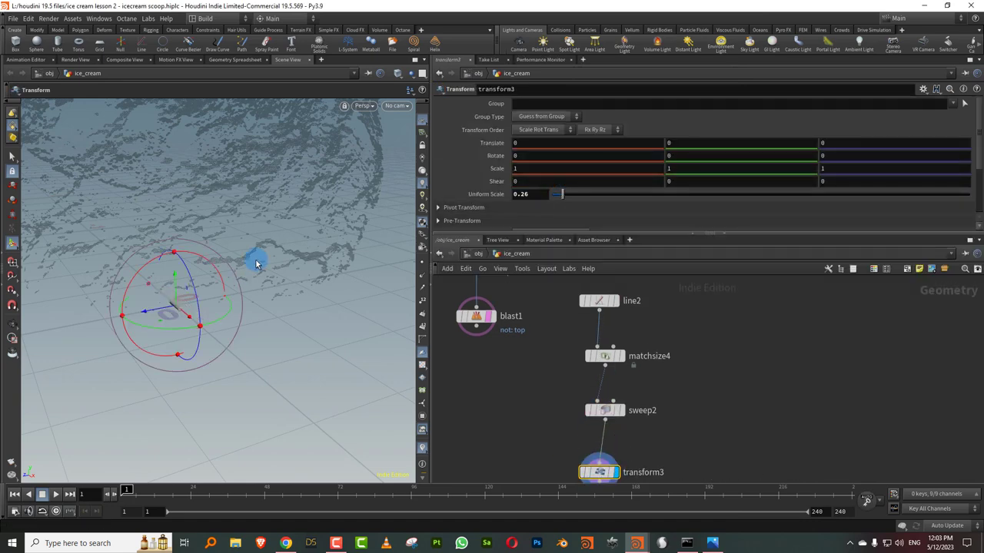
pyautogui.scroll(-3, 658, 377)
# Add a Scatter and Align node between the blast1 and sweep2 branches.
pyautogui.press('Tab')
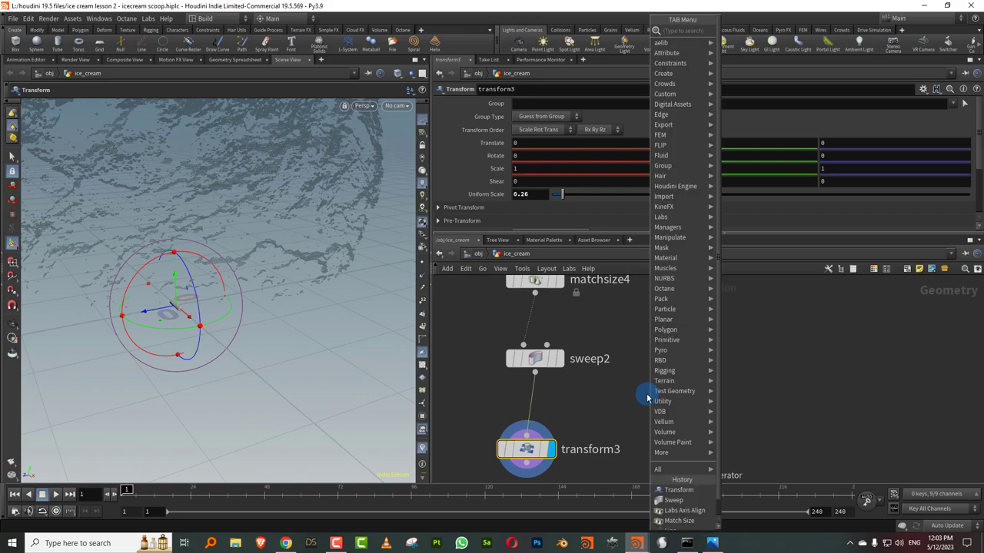
pyautogui.write('scatt')
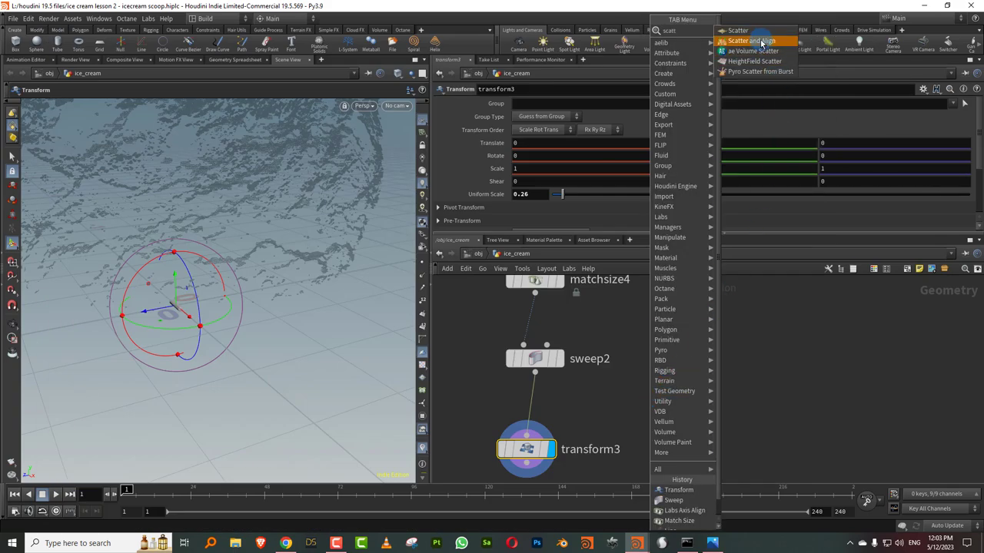
pyautogui.click(761, 42)
pyautogui.moveTo(485, 378); pyautogui.dragTo(658, 366, button='middle')
pyautogui.click(574, 384)
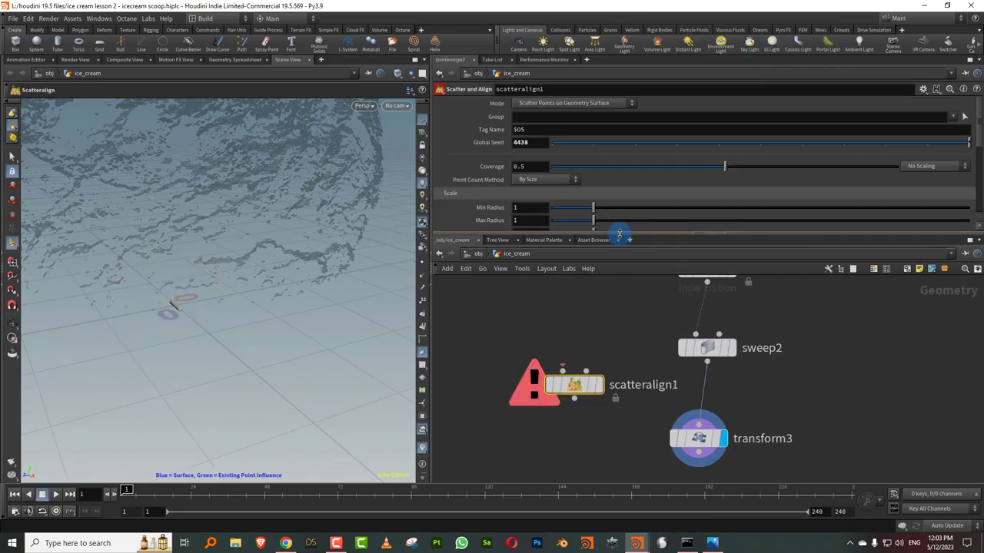
# Connect blast1's output to the first input of scatteralign1 and display scatteralign1.
pyautogui.moveTo(619, 232); pyautogui.dragTo(618, 177)
pyautogui.moveTo(608, 274); pyautogui.dragTo(584, 342, button='middle')
pyautogui.scroll(-3, 582, 314)
pyautogui.moveTo(604, 334); pyautogui.dragTo(538, 415)
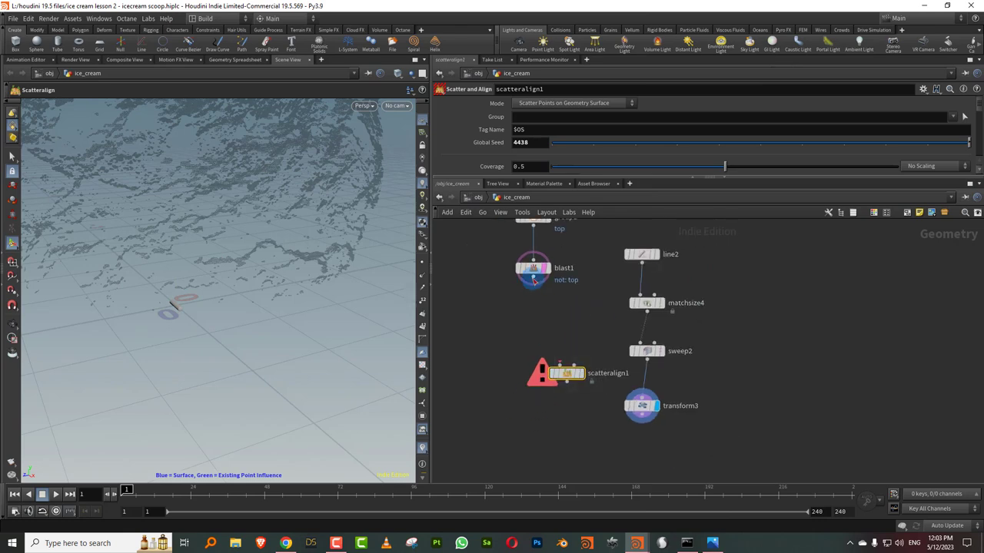
pyautogui.moveTo(534, 277); pyautogui.dragTo(581, 378)
pyautogui.click(582, 376)
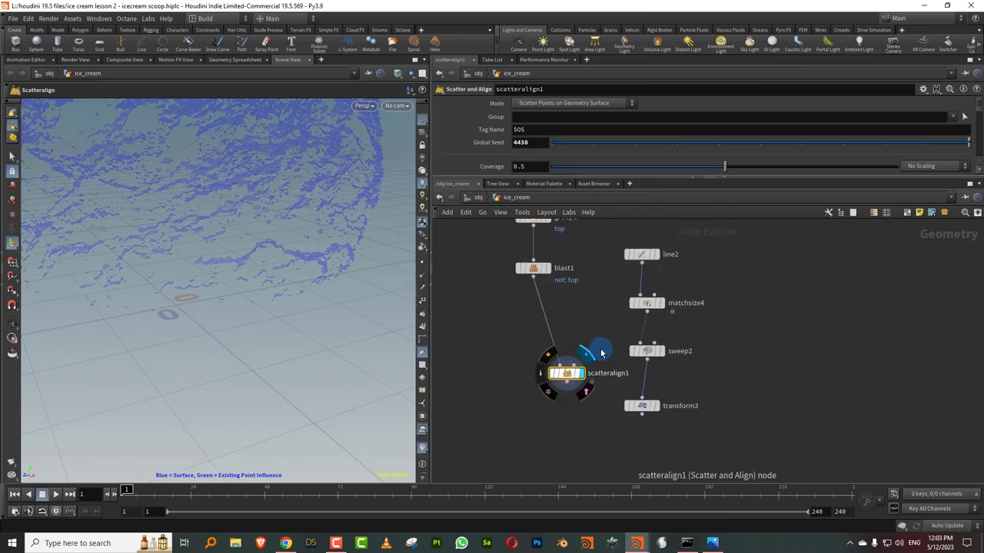
# Set scatteralign1's uniform scale to 0.01 to cover the scoop's upper surface with dense points.
pyautogui.keyDown('alt'); pyautogui.moveTo(301, 268); pyautogui.dragTo(260, 301, button='right'); pyautogui.keyUp('alt')
pyautogui.scroll(-5, 242, 310)
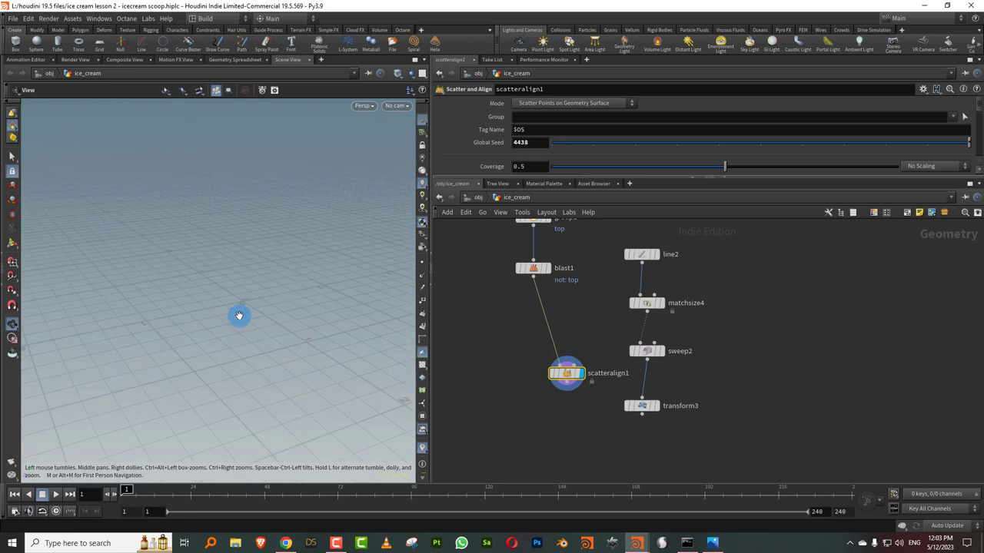
pyautogui.moveTo(598, 177); pyautogui.dragTo(594, 322)
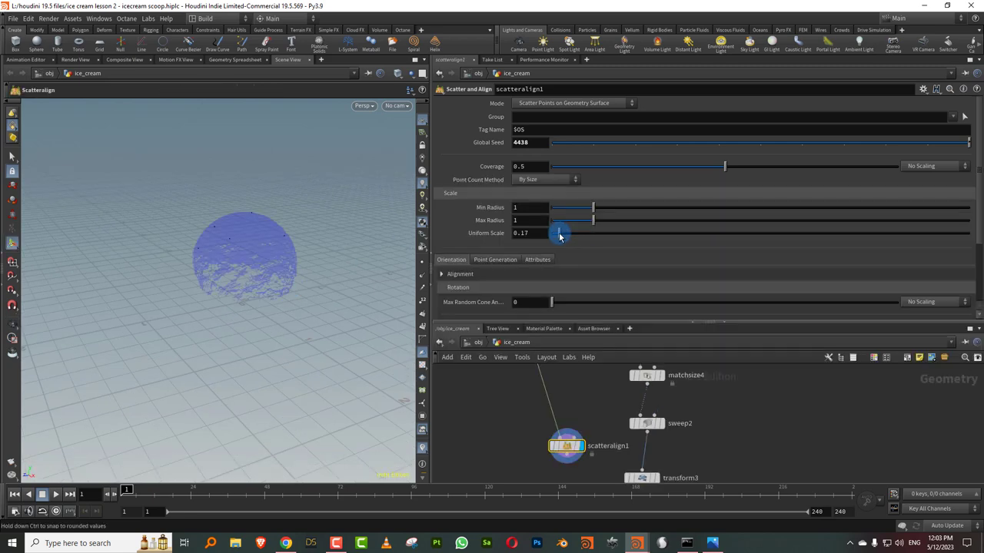
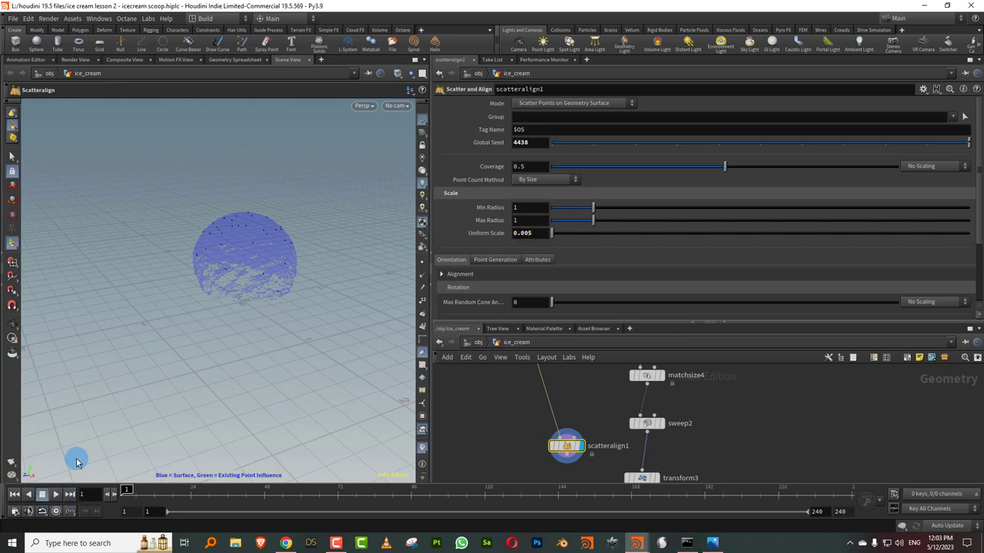
pyautogui.press('Escape')
pyautogui.scroll(5, 323, 236)
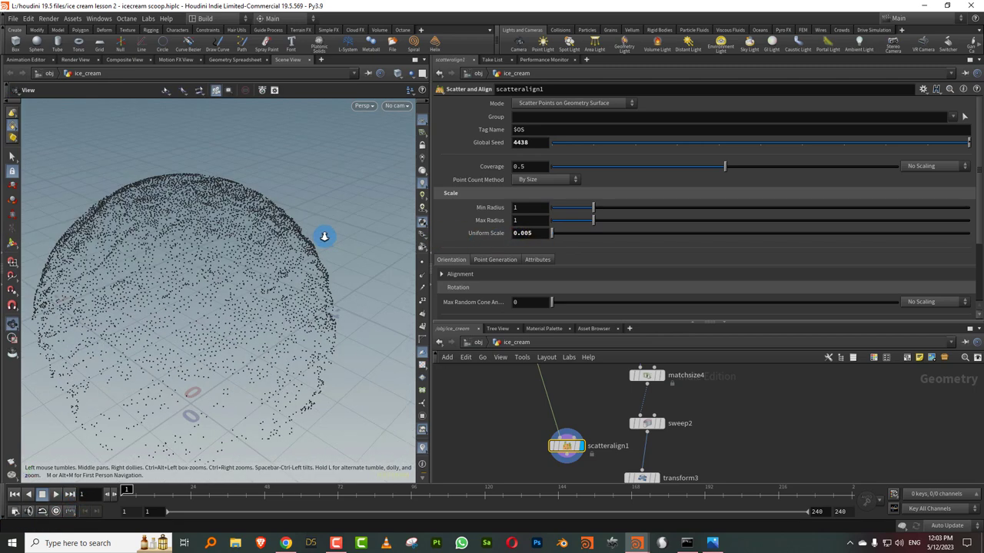
pyautogui.scroll(-5, 324, 236)
pyautogui.press('Return')
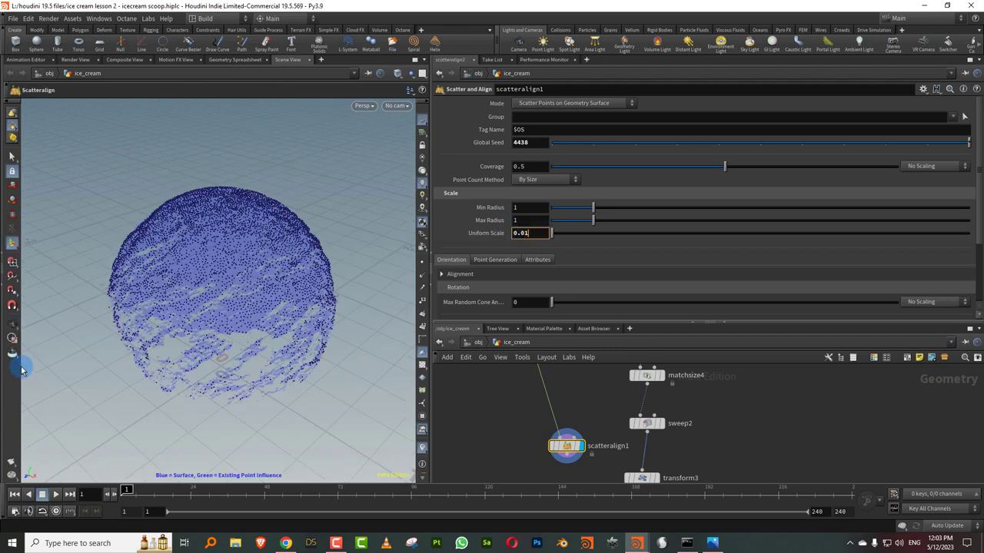
pyautogui.press('Return')
pyautogui.keyDown('alt'); pyautogui.moveTo(346, 281); pyautogui.dragTo(254, 254); pyautogui.keyUp('alt')
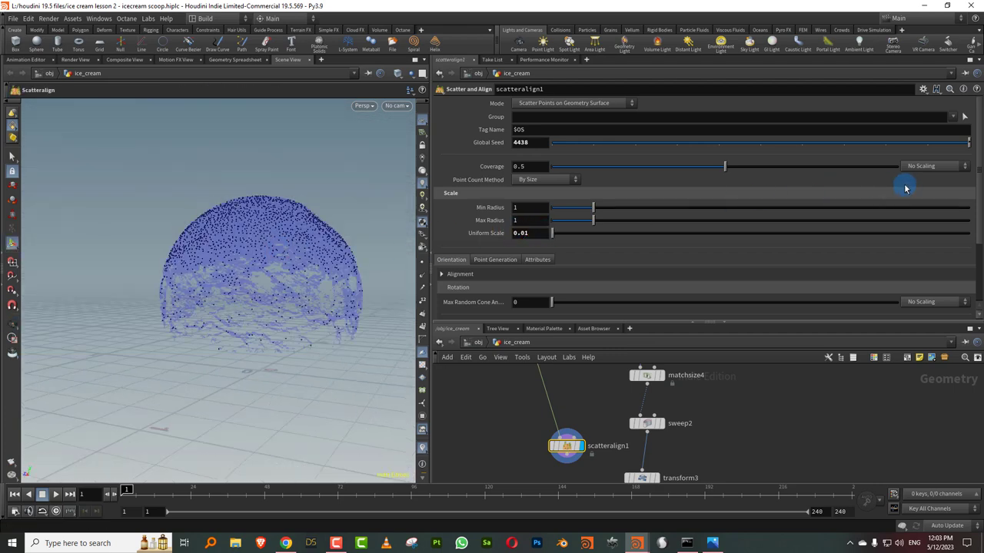
# Add a Copy to Points node below scatteralign1 and transform3.
pyautogui.scroll(-2, 797, 263)
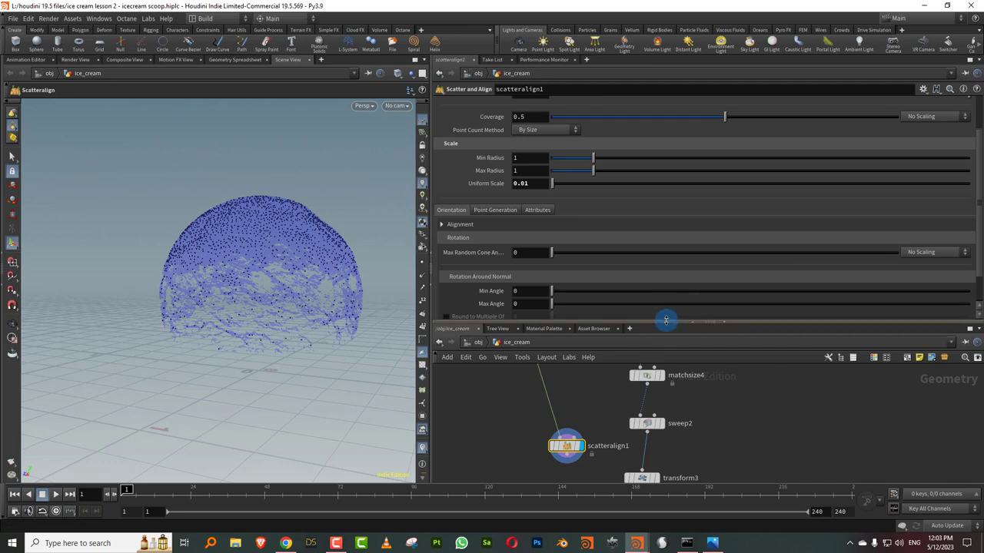
pyautogui.moveTo(666, 319); pyautogui.dragTo(666, 202)
pyautogui.moveTo(687, 345); pyautogui.dragTo(698, 319, button='middle')
pyautogui.press('Tab')
pyautogui.write('cop')
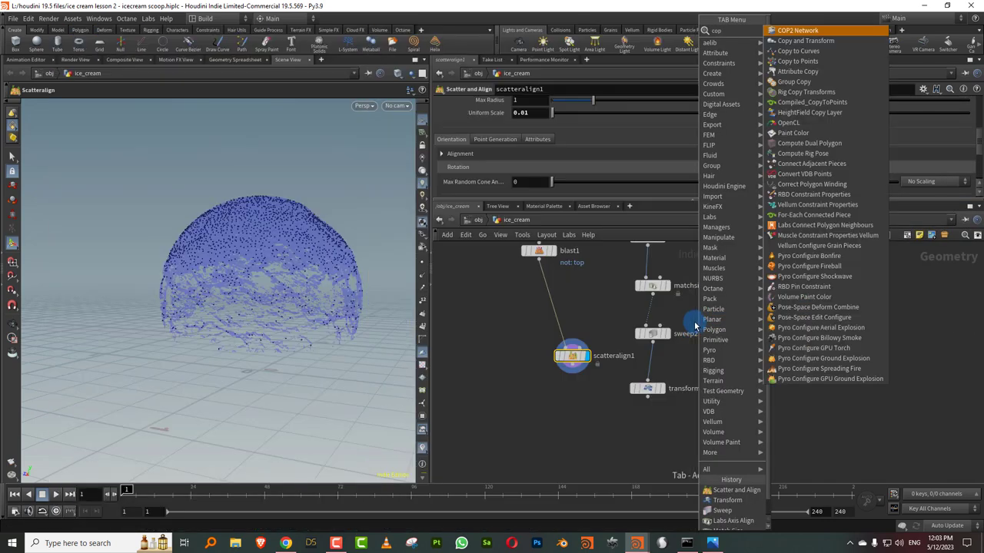
pyautogui.write('y')
pyautogui.click(830, 53)
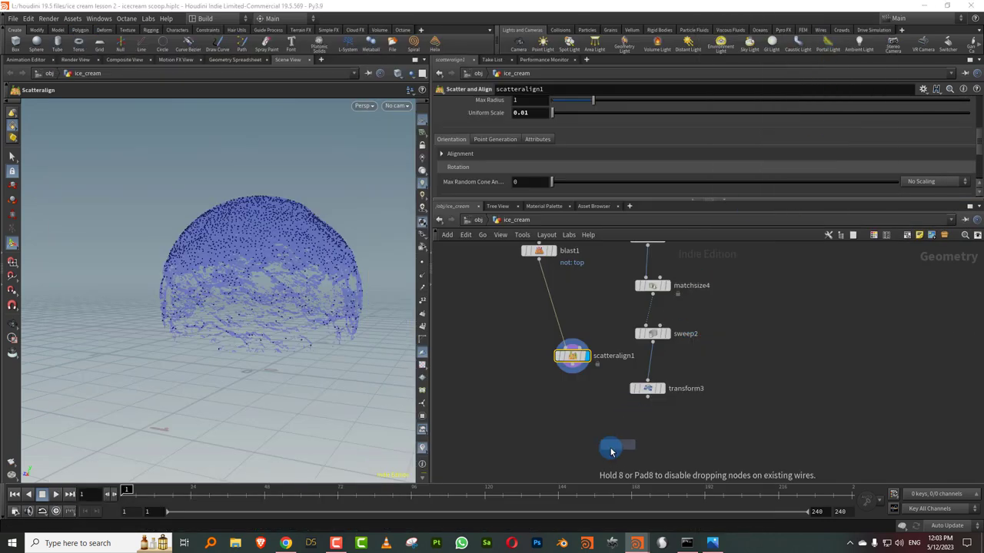
pyautogui.click(604, 454)
# Feed transform3 as geometry and scatteralign1 as target points into copytopoints1, and display it with Pack and Instance enabled.
pyautogui.moveTo(647, 398); pyautogui.dragTo(582, 434)
pyautogui.moveTo(575, 373); pyautogui.dragTo(611, 440)
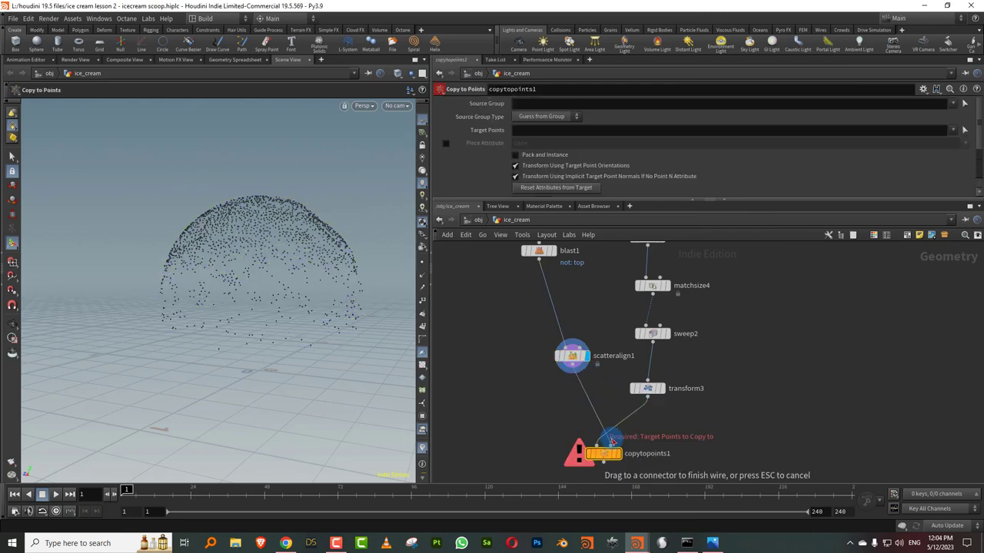
pyautogui.click(572, 360)
pyautogui.click(515, 155)
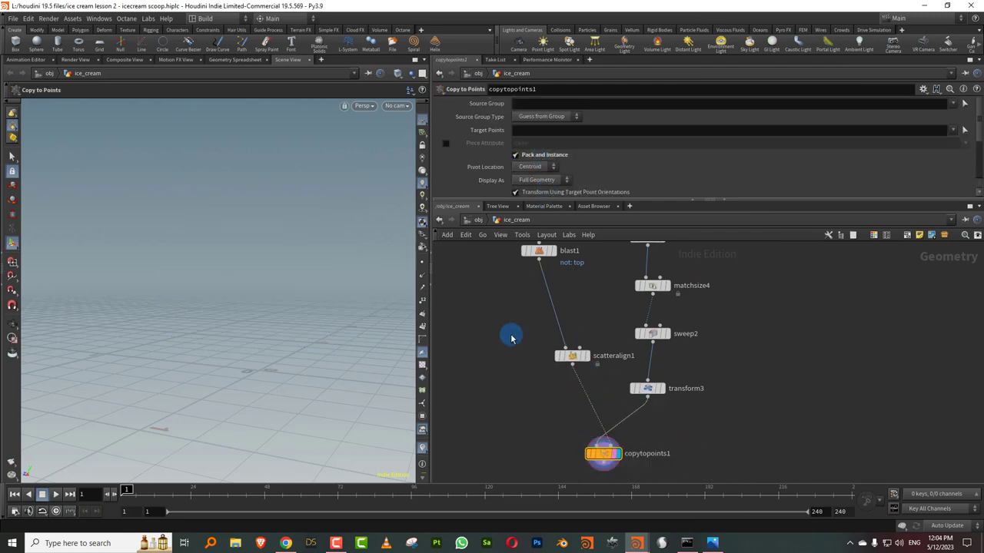
# Set transform3's uniform scale to 9.07 so that the copied sprinkles are clearly visible on the scoop.
pyautogui.click(647, 389)
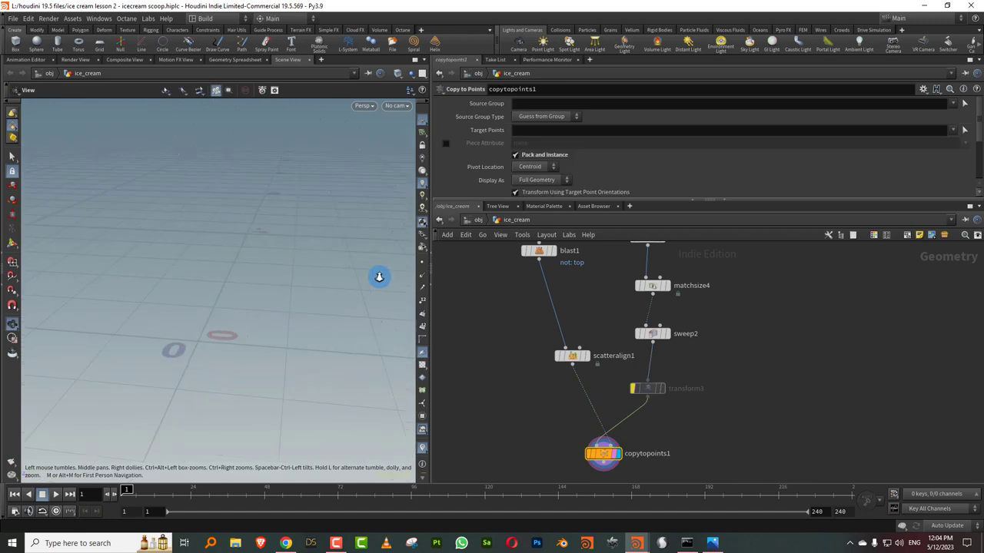
pyautogui.keyDown('alt'); pyautogui.moveTo(377, 276); pyautogui.dragTo(298, 302, button='right'); pyautogui.keyUp('alt')
pyautogui.moveTo(298, 300); pyautogui.dragTo(315, 321)
pyautogui.press('Escape')
pyautogui.press('Return')
pyautogui.click(668, 396)
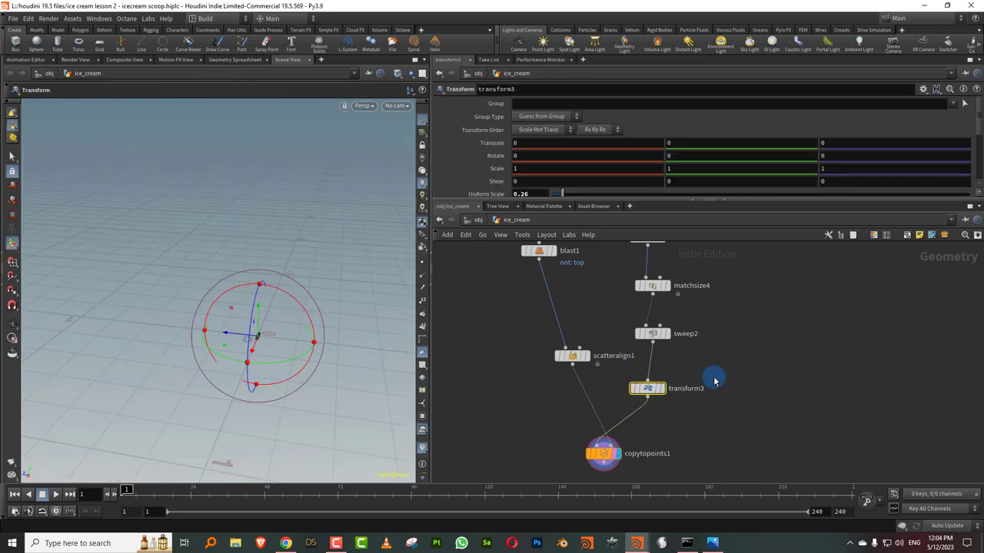
pyautogui.moveTo(576, 195); pyautogui.dragTo(931, 199)
pyautogui.keyDown('alt'); pyautogui.moveTo(211, 223); pyautogui.dragTo(248, 211); pyautogui.keyUp('alt')
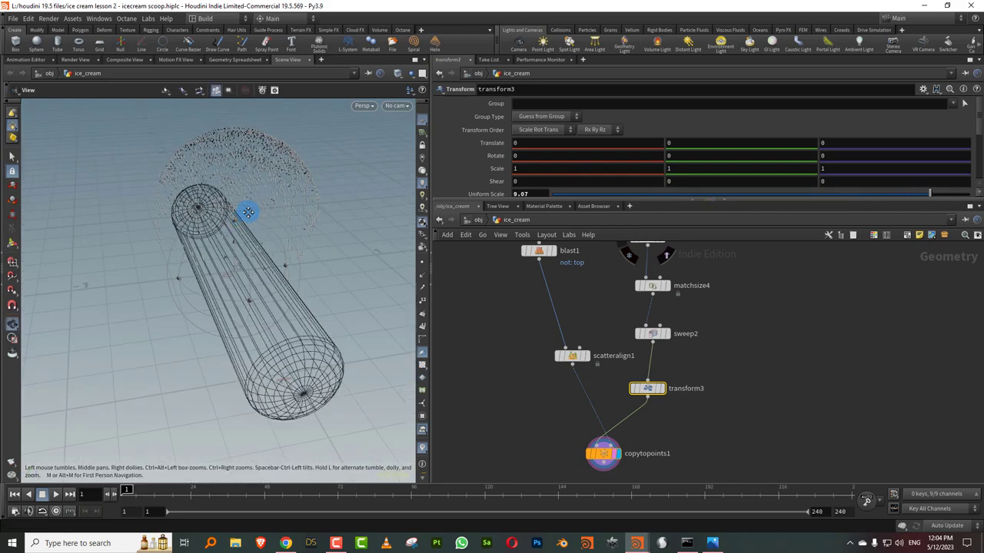
pyautogui.keyDown('alt'); pyautogui.moveTo(249, 210); pyautogui.dragTo(308, 189, button='right'); pyautogui.keyUp('alt')
pyautogui.keyDown('alt'); pyautogui.moveTo(308, 190); pyautogui.dragTo(254, 201); pyautogui.keyUp('alt')
# Set scatteralign1's maximum angle of rotation around the normal to 360 to randomise the sprinkle directions.
pyautogui.moveTo(549, 428); pyautogui.dragTo(675, 486)
pyautogui.moveTo(594, 201); pyautogui.dragTo(593, 299)
pyautogui.moveTo(536, 446); pyautogui.dragTo(598, 391)
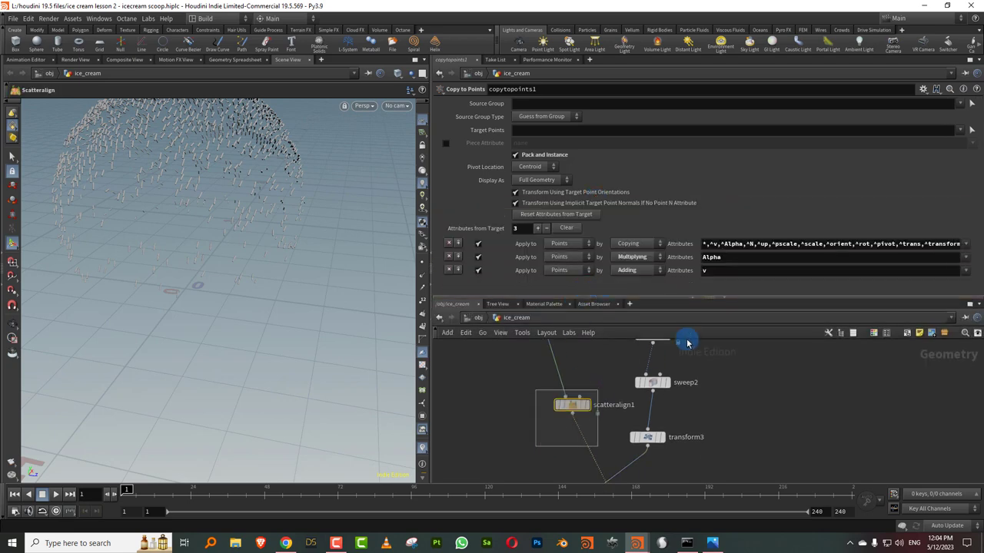
pyautogui.moveTo(977, 194); pyautogui.dragTo(962, 252)
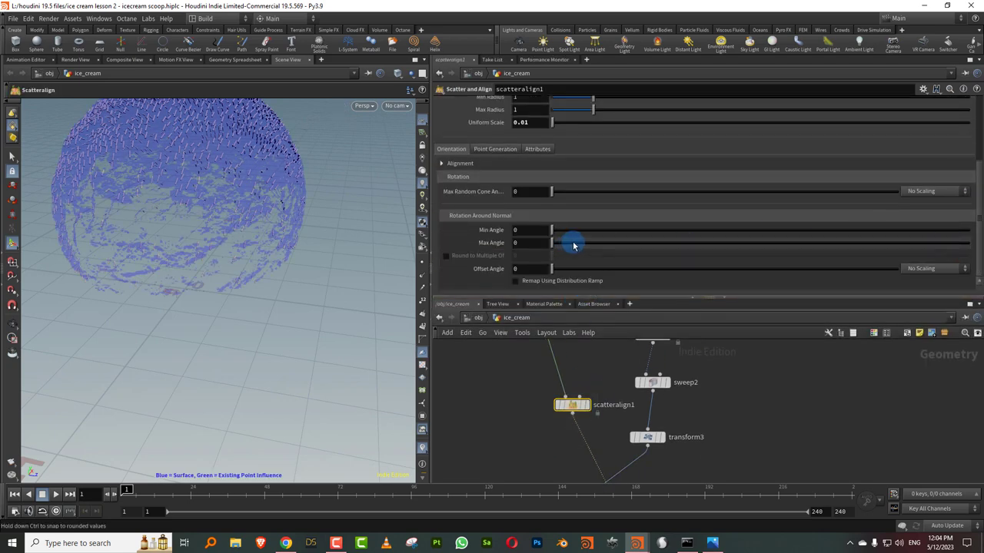
pyautogui.moveTo(571, 244); pyautogui.dragTo(978, 244)
pyautogui.press('Escape')
pyautogui.moveTo(257, 192)
pyautogui.mouseDown()
pyautogui.moveTo(315, 161)
pyautogui.moveTo(216, 197)
pyautogui.moveTo(243, 192)
pyautogui.mouseUp()
pyautogui.press('Return')
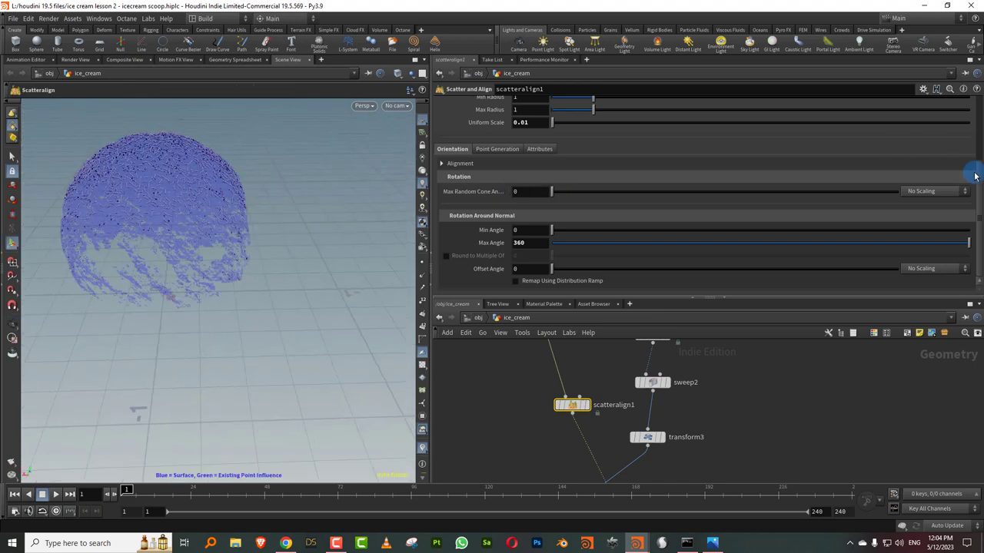
# Lower scatteralign1's minimum radius to about 0.74 to vary the sprinkle sizes.
pyautogui.moveTo(977, 176); pyautogui.dragTo(976, 151)
pyautogui.moveTo(589, 141); pyautogui.dragTo(587, 142)
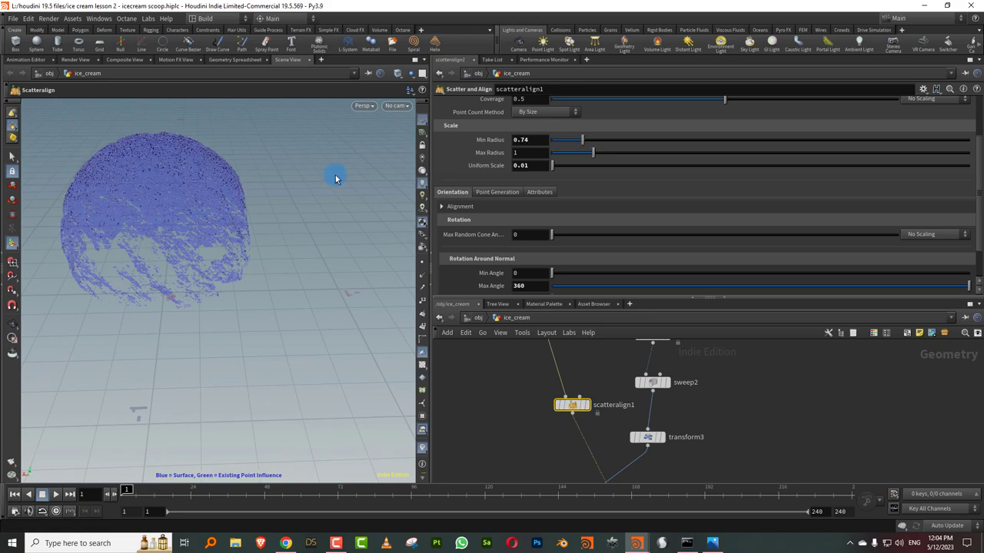
pyautogui.scroll(5, 335, 179)
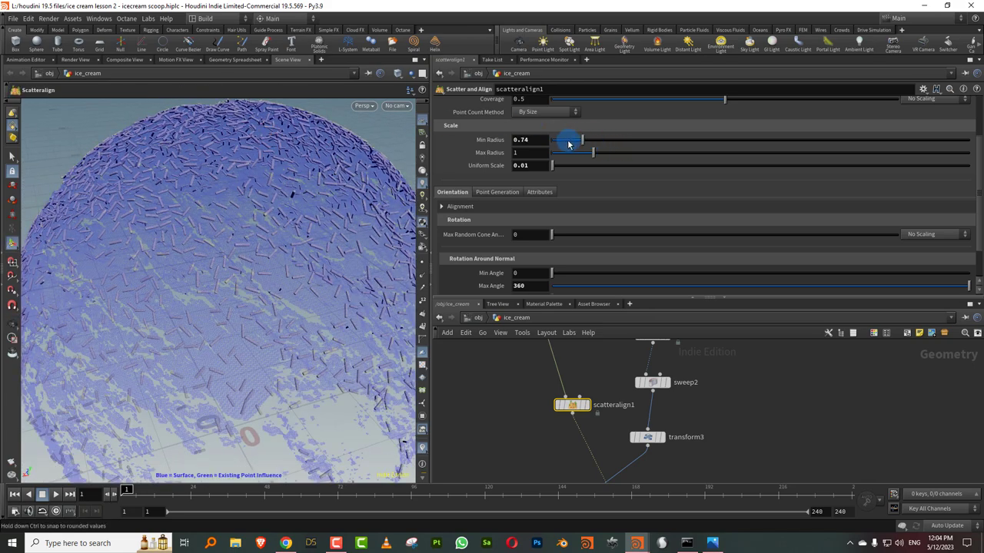
pyautogui.moveTo(569, 144); pyautogui.dragTo(580, 149)
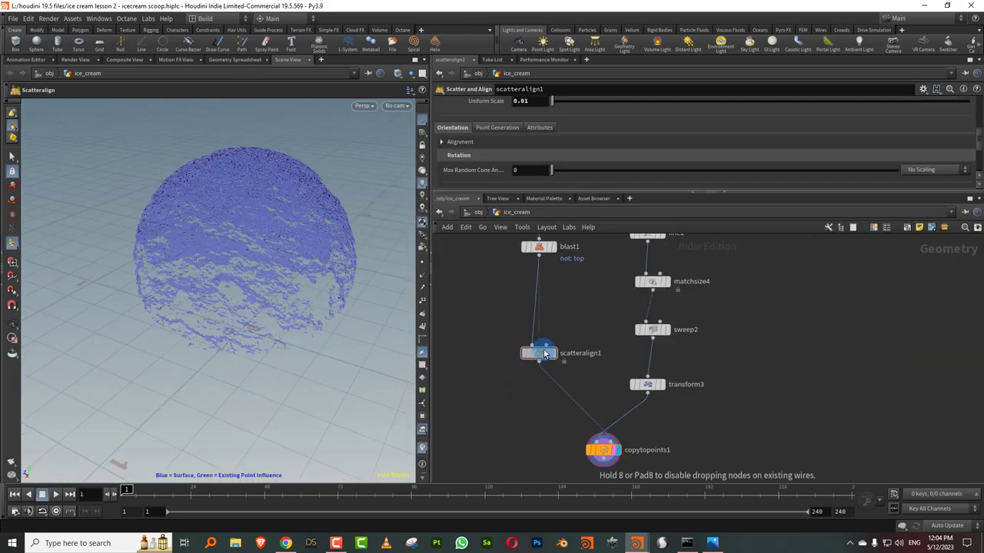
# Align transform3 beneath sweep2 in the network and show copytopoints1's parameters.
pyautogui.click(593, 450)
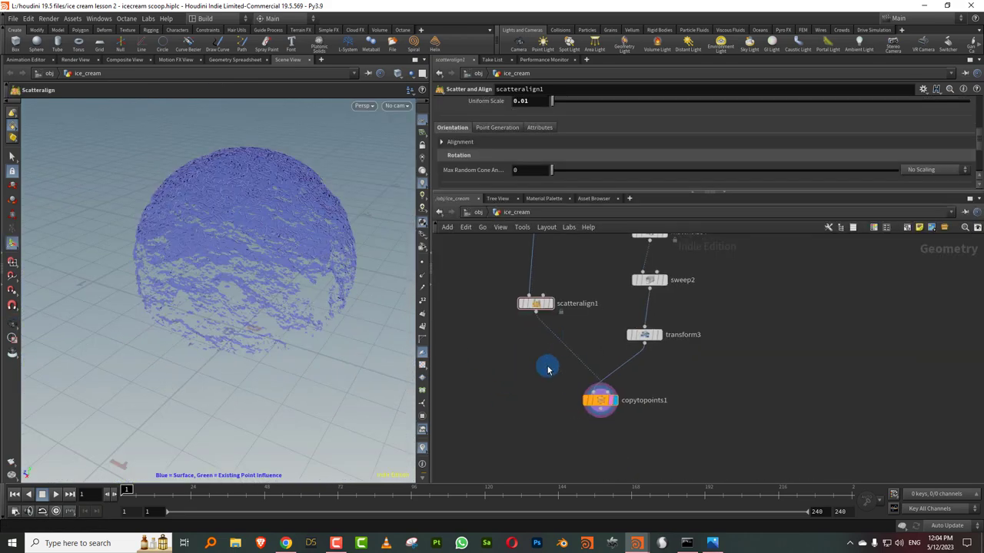
pyautogui.keyDown('alt'); pyautogui.moveTo(253, 186); pyautogui.dragTo(329, 204); pyautogui.keyUp('alt')
pyautogui.moveTo(638, 304); pyautogui.dragTo(608, 338, button='middle')
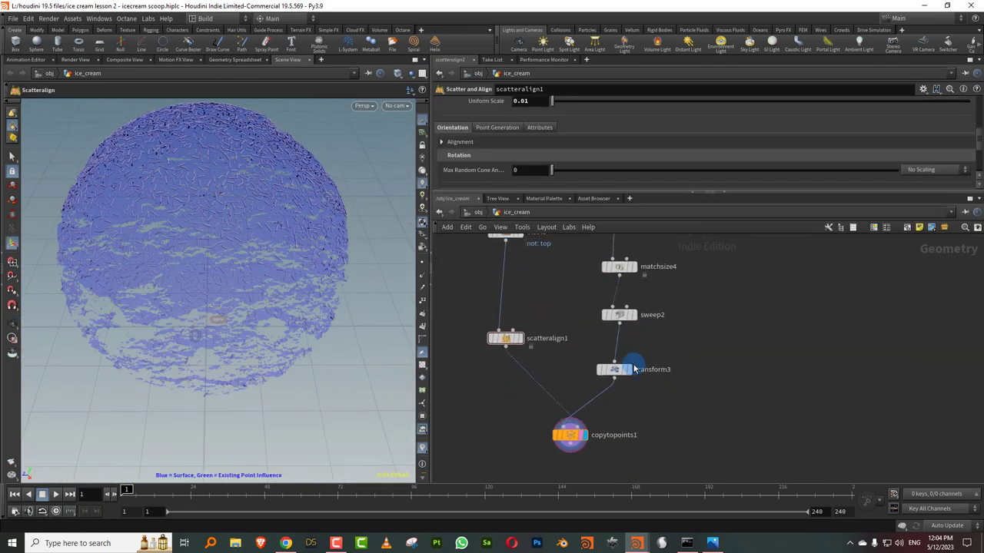
pyautogui.moveTo(616, 375); pyautogui.dragTo(621, 367)
pyautogui.moveTo(648, 192); pyautogui.dragTo(648, 220)
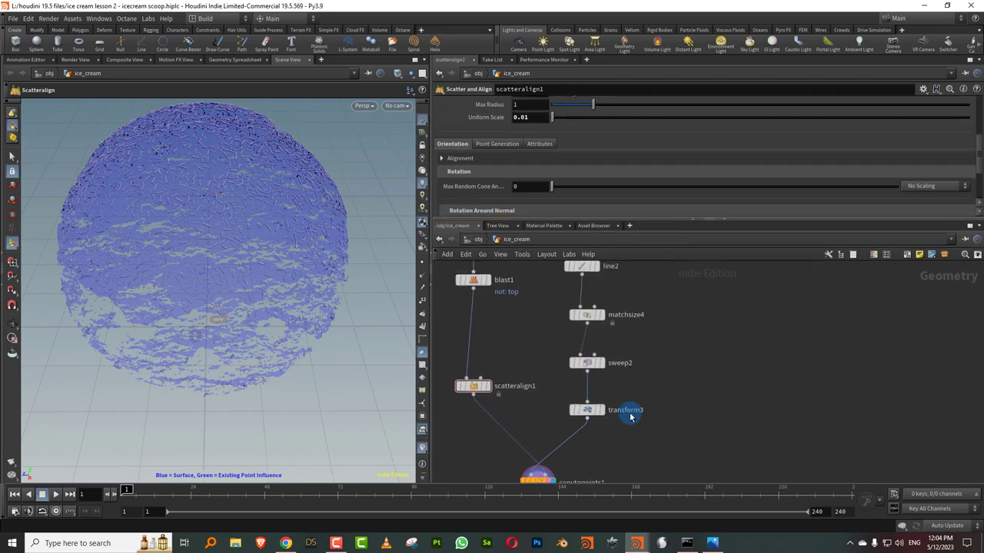
pyautogui.click(539, 463)
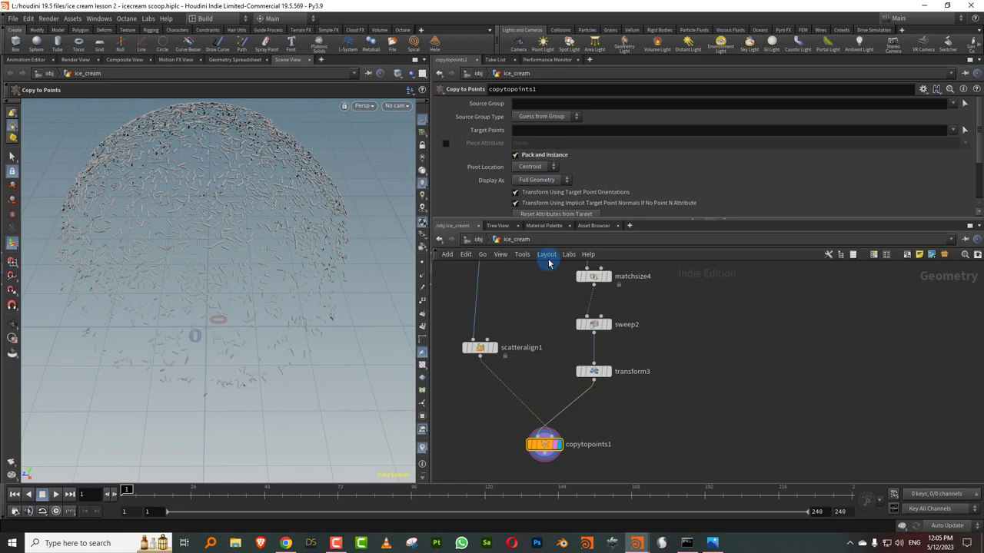
pyautogui.click(454, 347)
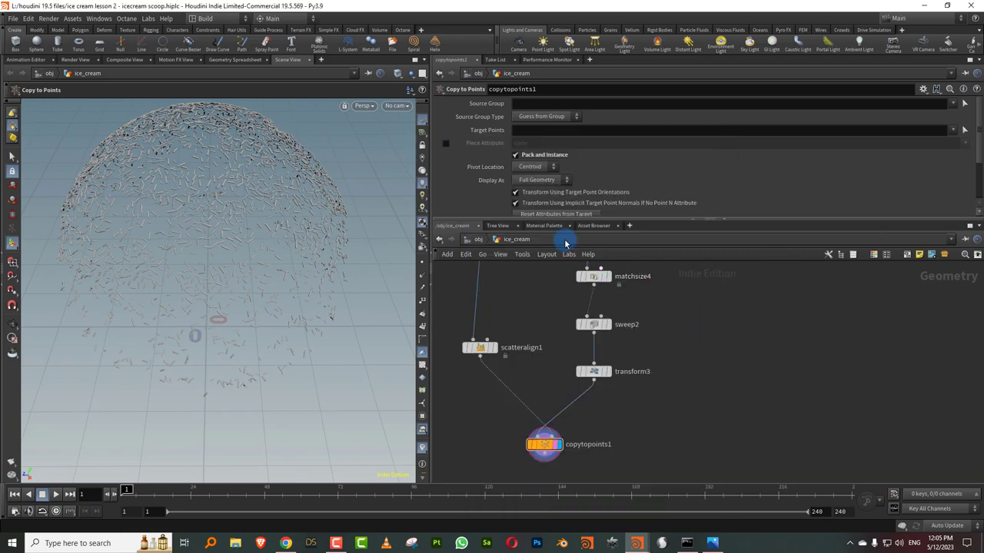
# Add a Sphere node beside transform3 and set it to Polygon type with uniform scale 0.75 and frequency 5.
pyautogui.press('Tab')
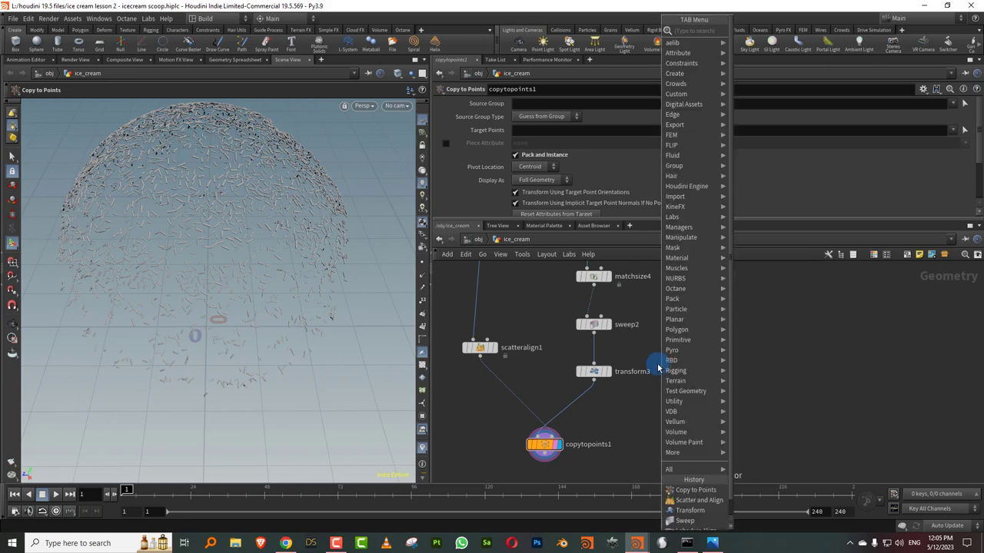
pyautogui.write('sph')
pyautogui.click(777, 34)
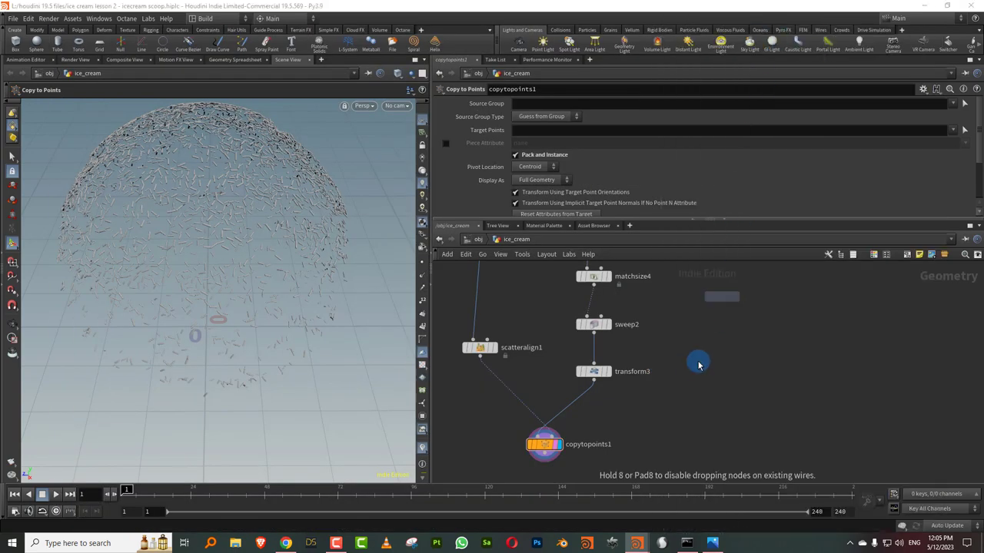
pyautogui.click(696, 367)
pyautogui.click(543, 108)
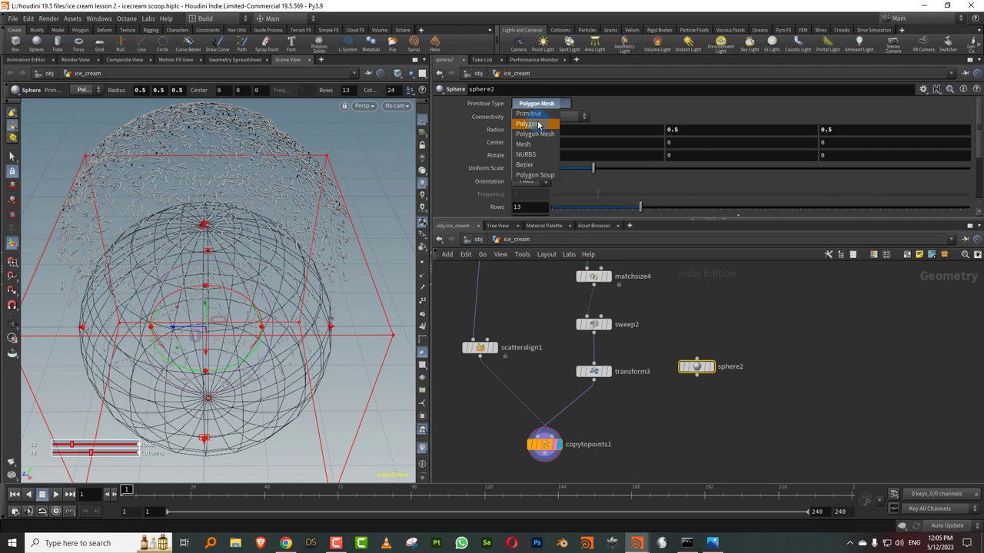
pyautogui.click(538, 117)
pyautogui.moveTo(702, 205)
pyautogui.mouseDown()
pyautogui.moveTo(698, 193)
pyautogui.moveTo(716, 203)
pyautogui.mouseUp()
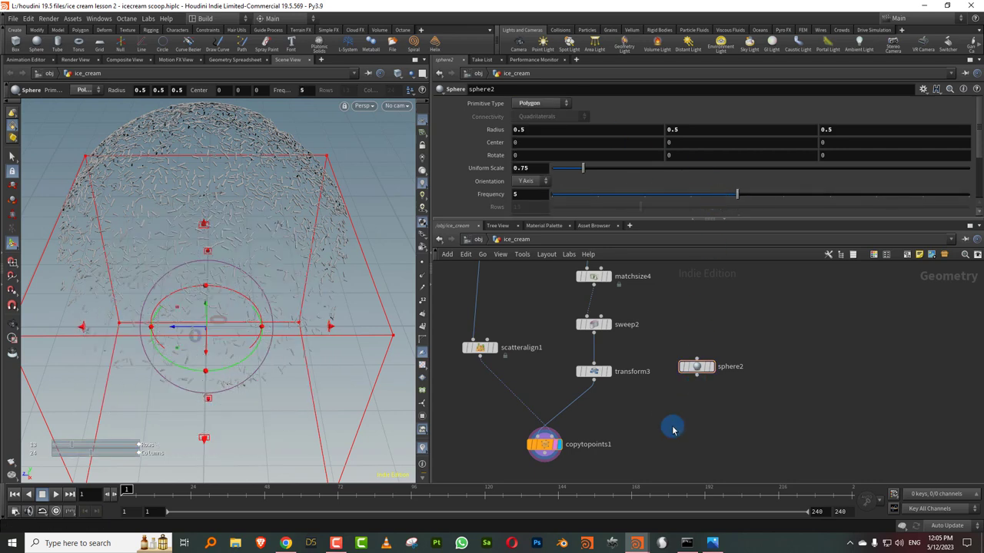
# Insert an Attribute Adjust Integer node between transform3 and copytopoints1, with attribute name variant and operation Set Always.
pyautogui.press('Tab')
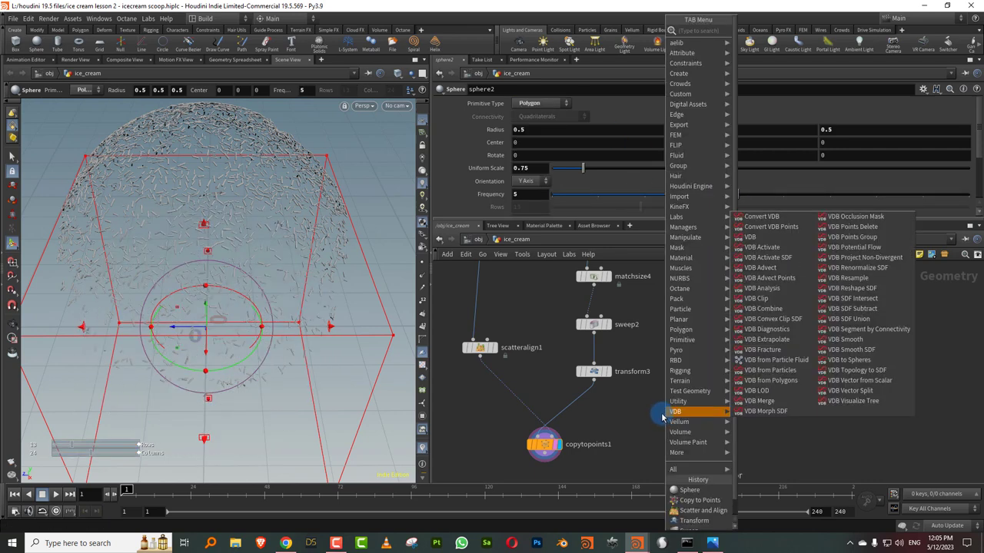
pyautogui.write('inte')
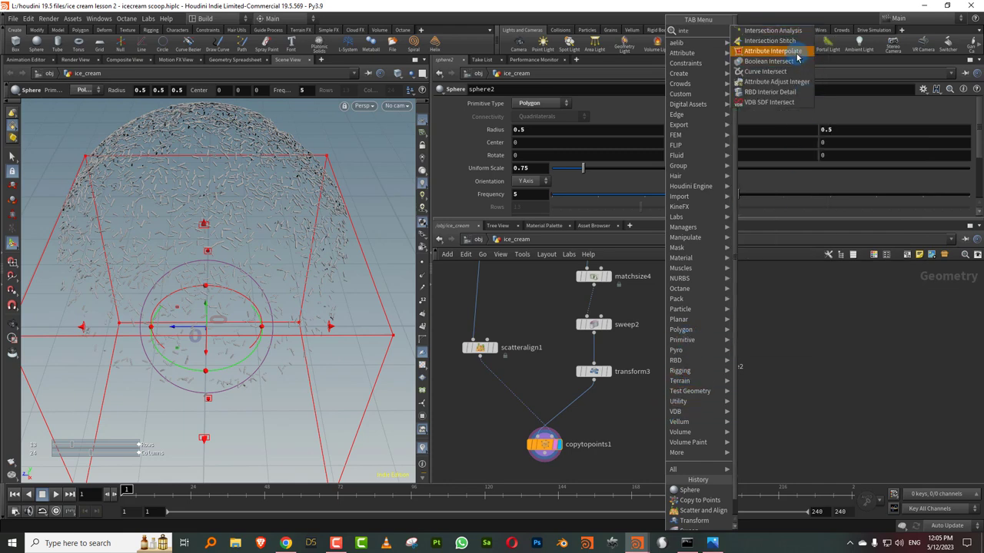
pyautogui.moveTo(789, 86); pyautogui.dragTo(580, 407)
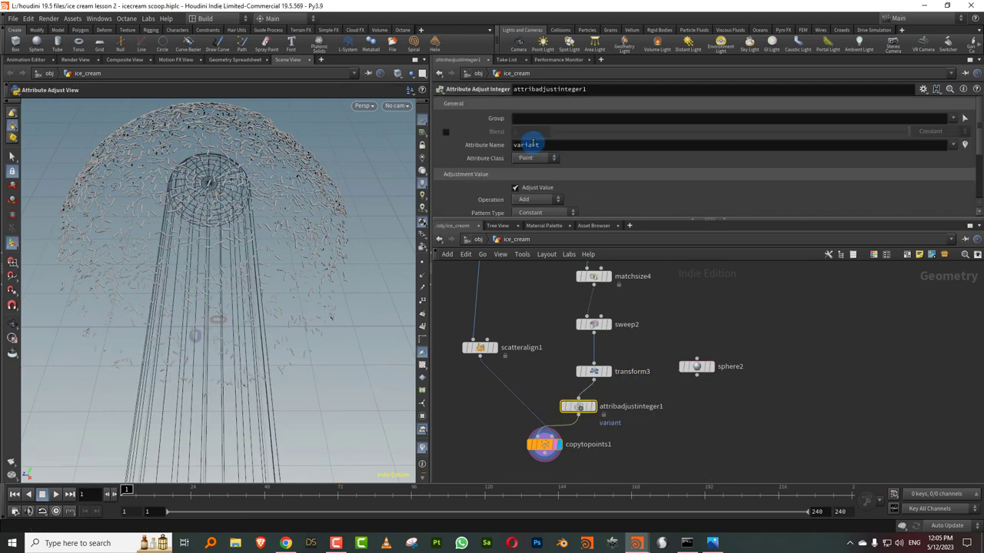
pyautogui.moveTo(534, 219); pyautogui.dragTo(534, 281)
pyautogui.click(530, 200)
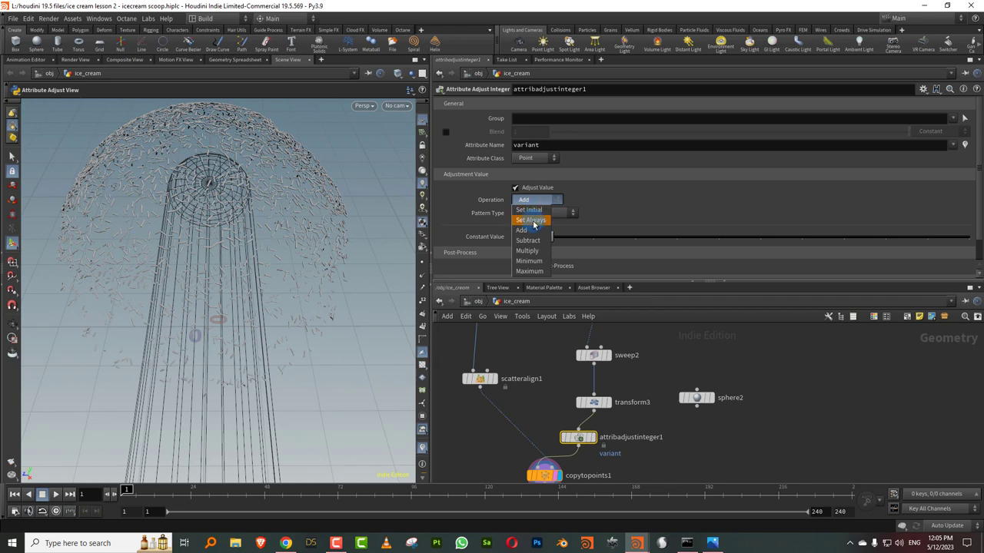
pyautogui.click(532, 220)
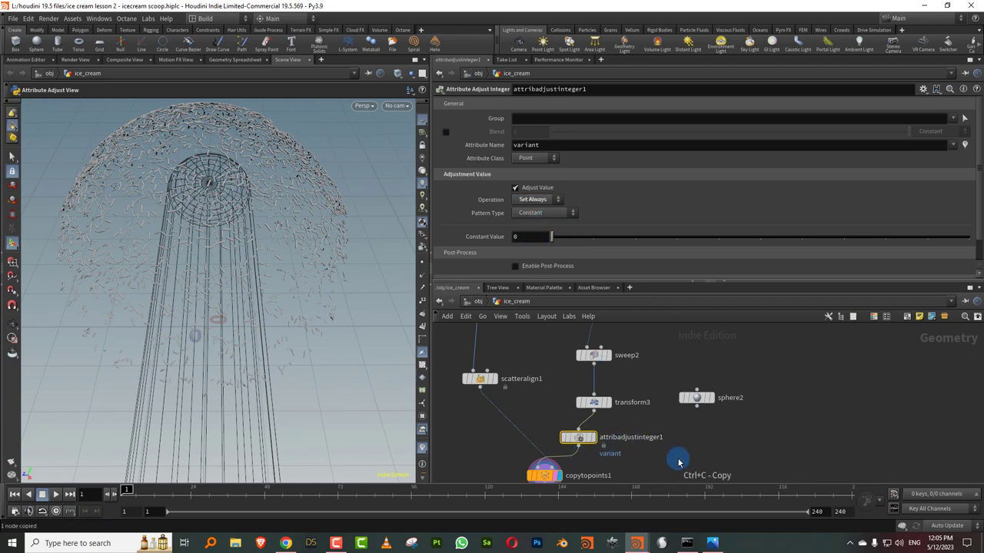
# Duplicate attribadjustinteger1 and connect the copy below sphere2.
pyautogui.hotkey('ctrl', 'v')
pyautogui.moveTo(697, 407); pyautogui.dragTo(684, 449)
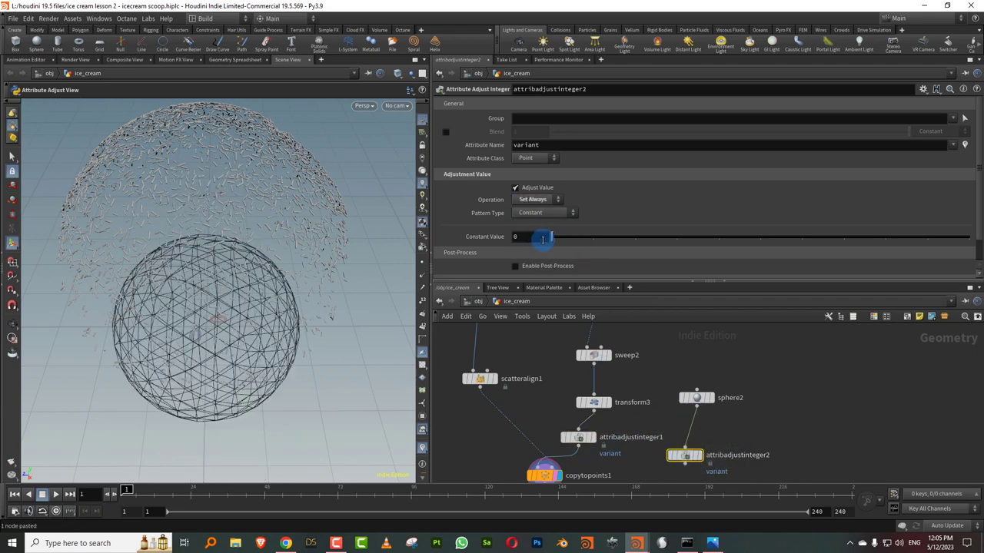
pyautogui.moveTo(637, 282); pyautogui.dragTo(637, 192)
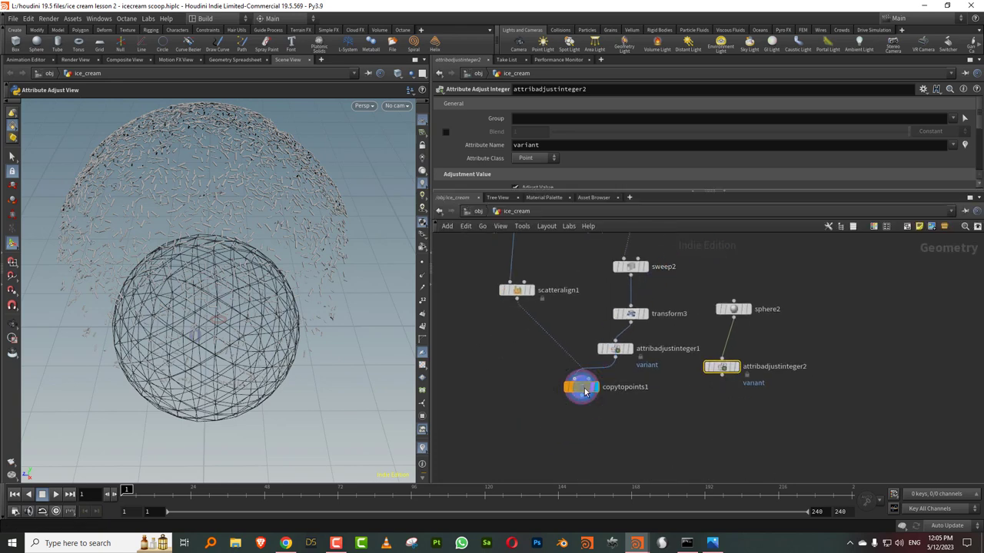
# Insert an Attribute Adjust Integer node between scatteralign1 and copytopoints1 for the attribute variant.
pyautogui.moveTo(584, 392); pyautogui.dragTo(581, 438)
pyautogui.press('Tab')
pyautogui.click(635, 491)
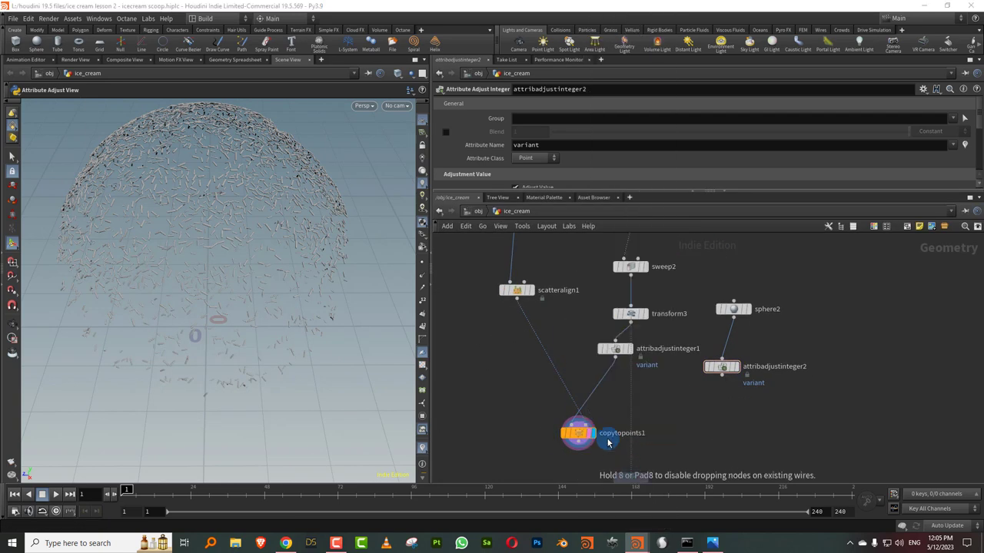
pyautogui.click(554, 363)
pyautogui.moveTo(573, 319); pyautogui.dragTo(532, 375)
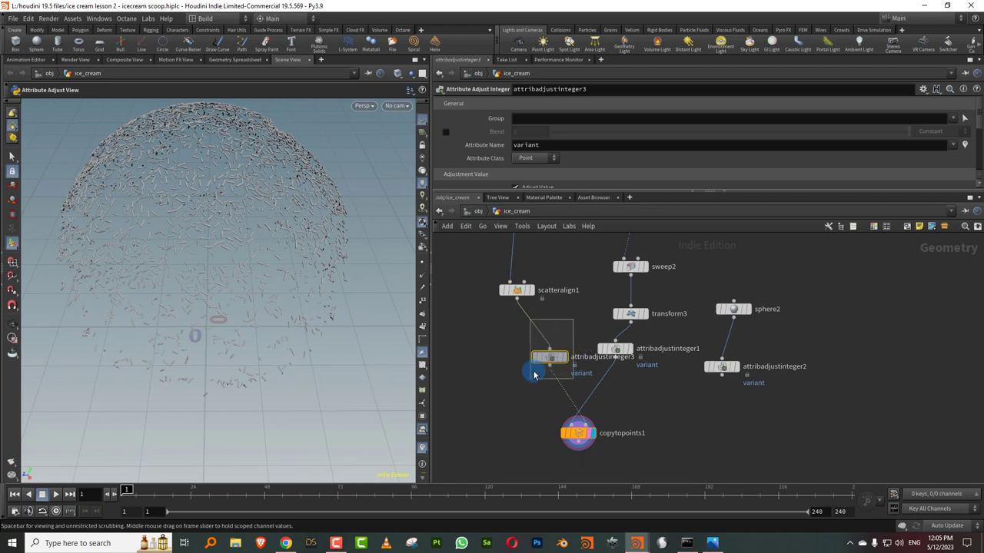
# Set attribadjustinteger3 to Set Always with a Random pattern ranging from 0 to 1.
pyautogui.moveTo(550, 191); pyautogui.dragTo(549, 272)
pyautogui.click(537, 191)
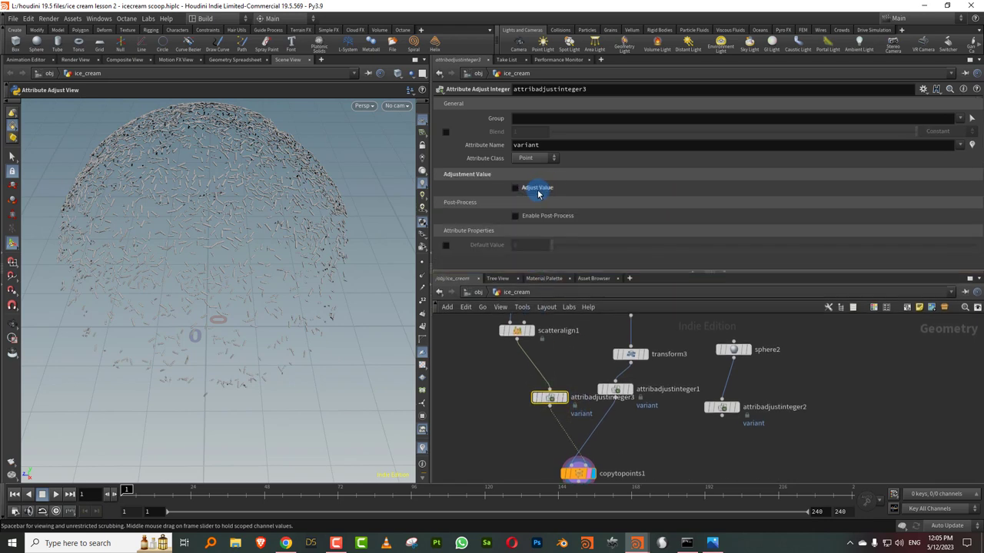
pyautogui.click(542, 200)
pyautogui.click(541, 221)
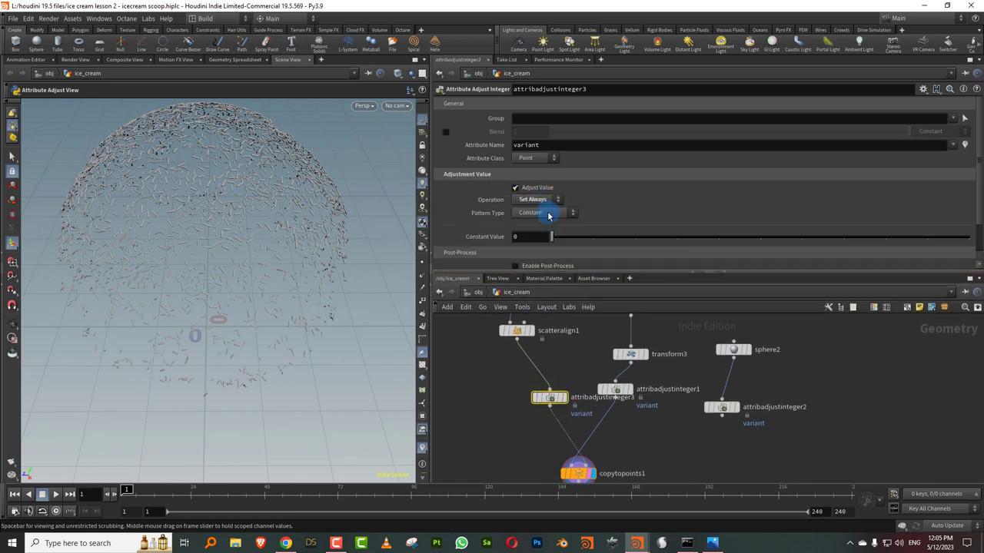
pyautogui.click(573, 213)
pyautogui.click(529, 233)
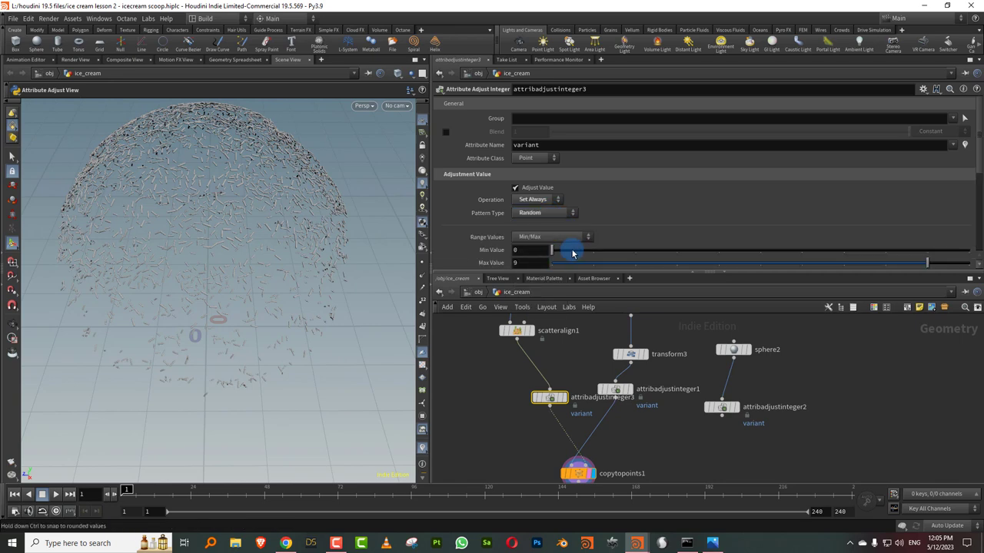
pyautogui.click(601, 263)
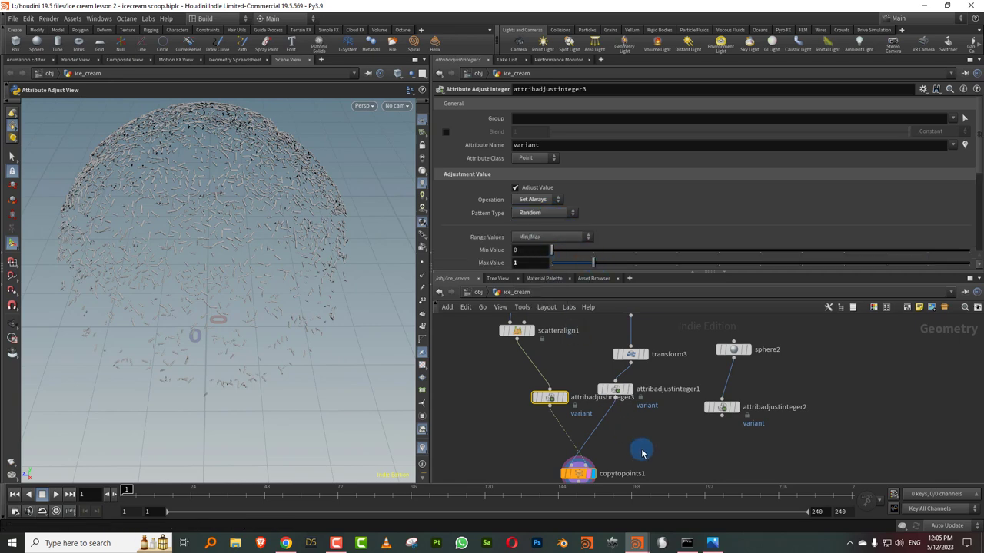
# Enable the piece attribute on copytopoints1 and set it to variant.
pyautogui.click(578, 472)
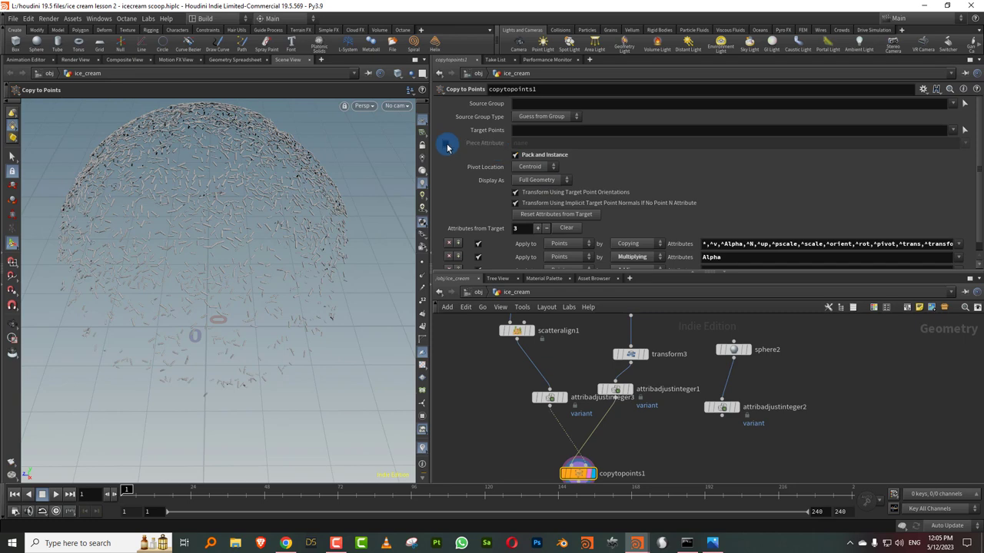
pyautogui.click(447, 144)
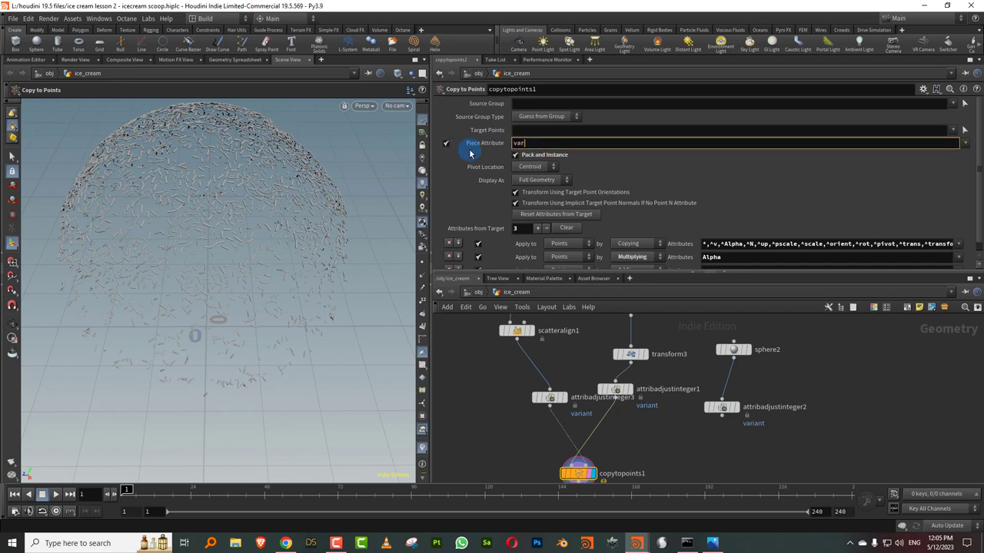
pyautogui.write('variant')
pyautogui.press('Return')
# Insert a Merge node ahead of copytopoints1 that combines attribadjustinteger1 and attribadjustinteger2.
pyautogui.press('Tab')
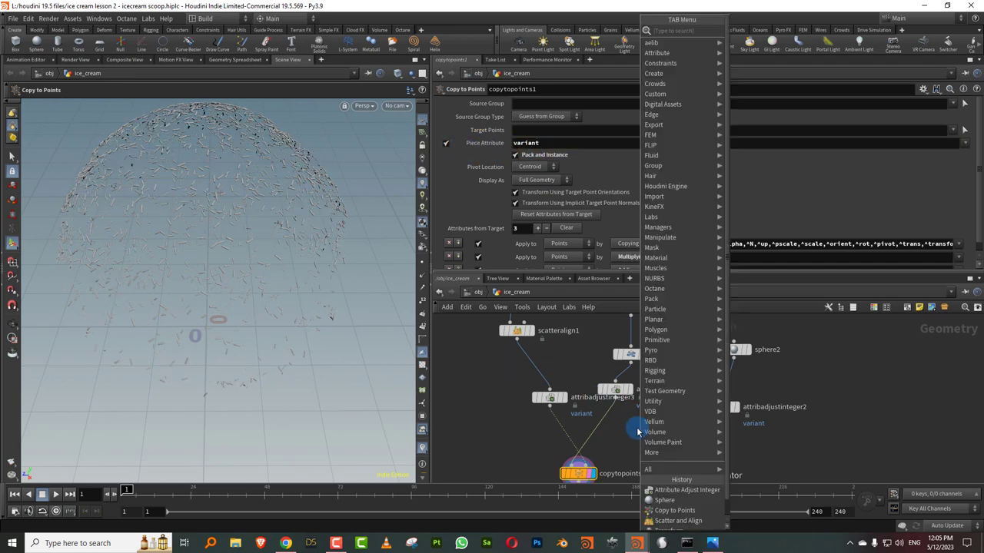
pyautogui.click(761, 35)
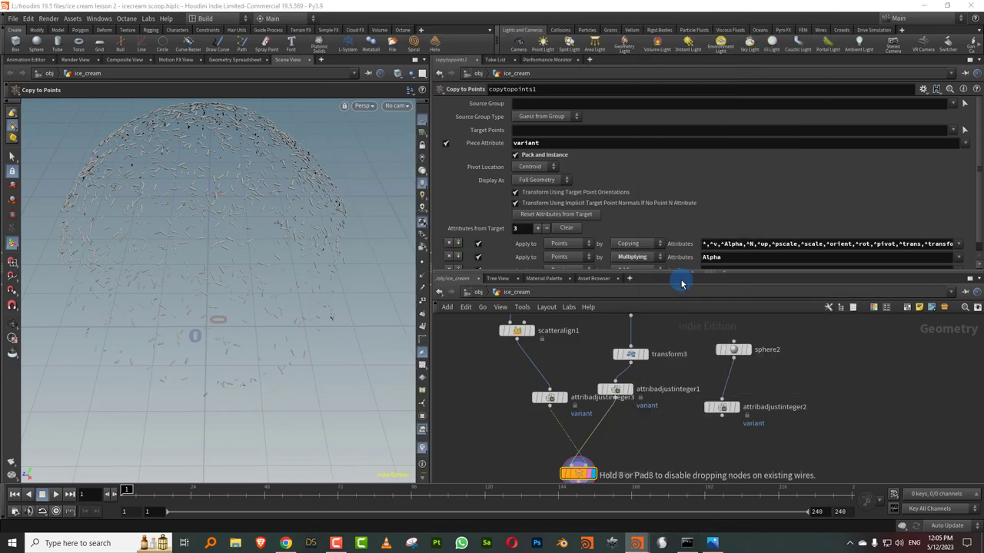
pyautogui.click(597, 435)
pyautogui.moveTo(603, 433); pyautogui.dragTo(689, 454)
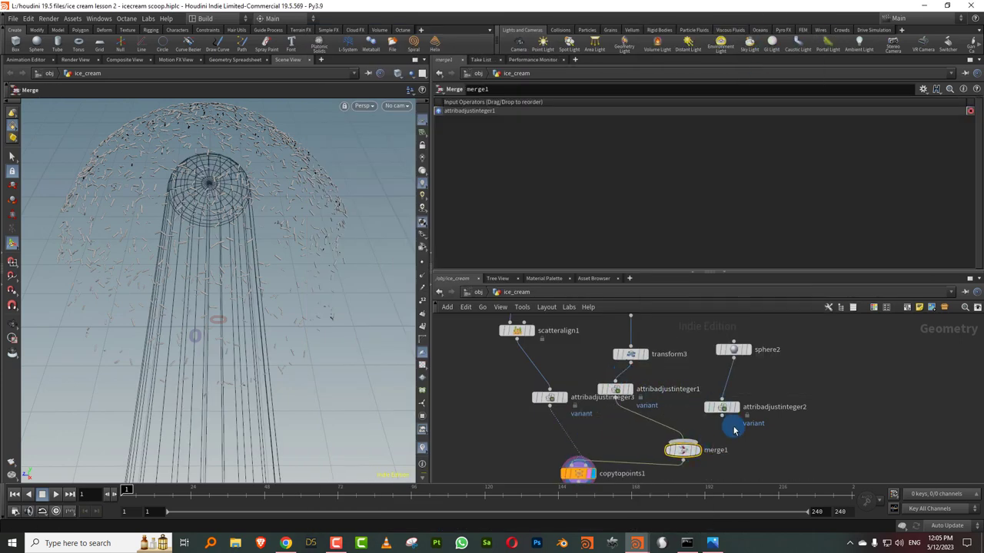
pyautogui.click(683, 442)
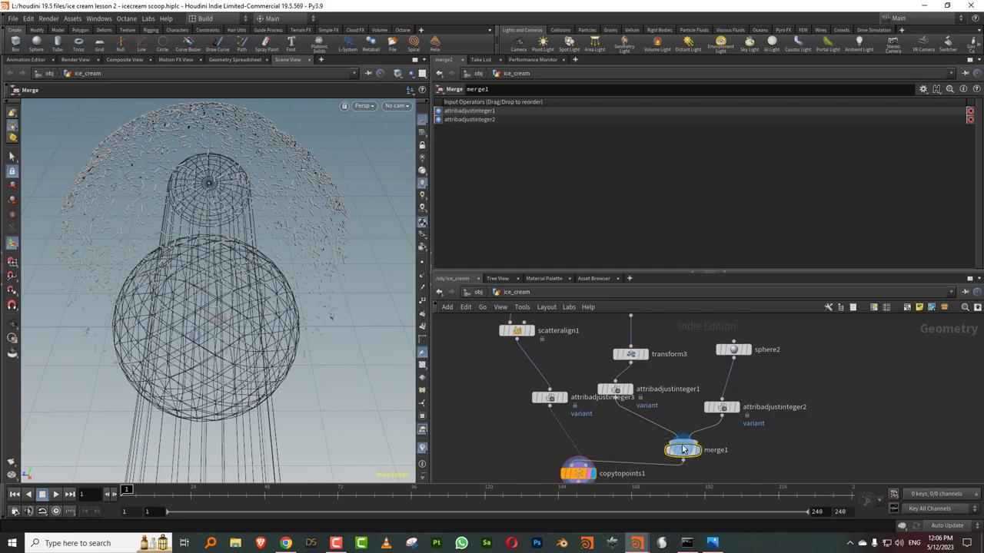
pyautogui.keyDown('alt'); pyautogui.moveTo(266, 216); pyautogui.dragTo(275, 154); pyautogui.keyUp('alt')
pyautogui.keyDown('alt'); pyautogui.moveTo(275, 154); pyautogui.dragTo(380, 97, button='right'); pyautogui.keyUp('alt')
pyautogui.keyDown('alt'); pyautogui.moveTo(380, 96); pyautogui.dragTo(253, 158); pyautogui.keyUp('alt')
pyautogui.moveTo(270, 154)
pyautogui.keyDown('alt'); pyautogui.mouseDown(button='right')
pyautogui.moveTo(250, 192)
pyautogui.moveTo(177, 261)
pyautogui.mouseUp(button='right'); pyautogui.keyUp('alt')
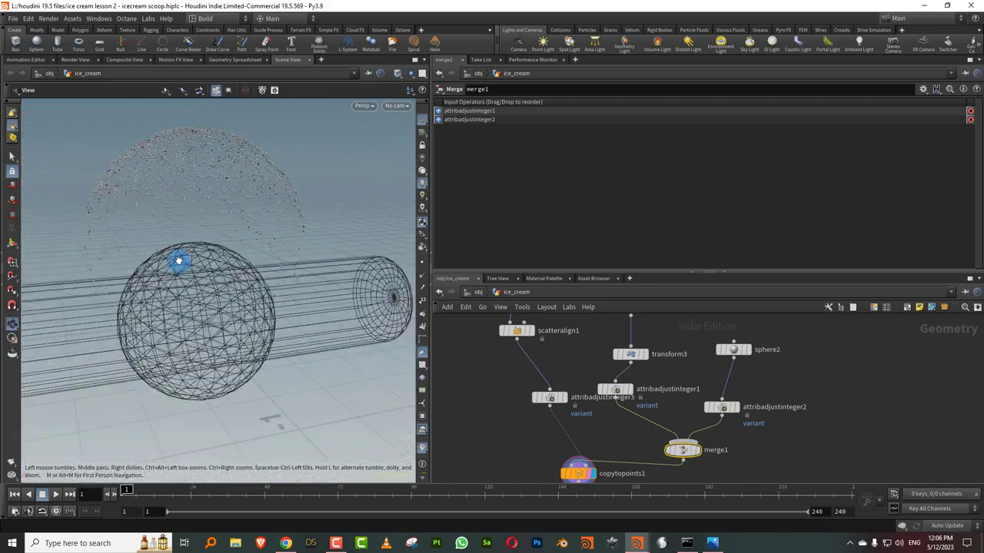
pyautogui.keyDown('alt'); pyautogui.moveTo(178, 261); pyautogui.dragTo(243, 241); pyautogui.keyUp('alt')
pyautogui.keyDown('alt'); pyautogui.moveTo(243, 242); pyautogui.dragTo(307, 223, button='right'); pyautogui.keyUp('alt')
# Line up attribadjustinteger3 directly beneath scatteralign1 in the network.
pyautogui.moveTo(623, 271); pyautogui.dragTo(624, 157)
pyautogui.moveTo(594, 316); pyautogui.dragTo(607, 287, button='middle')
pyautogui.moveTo(562, 309); pyautogui.dragTo(529, 301)
pyautogui.click(536, 359)
pyautogui.press('Tab')
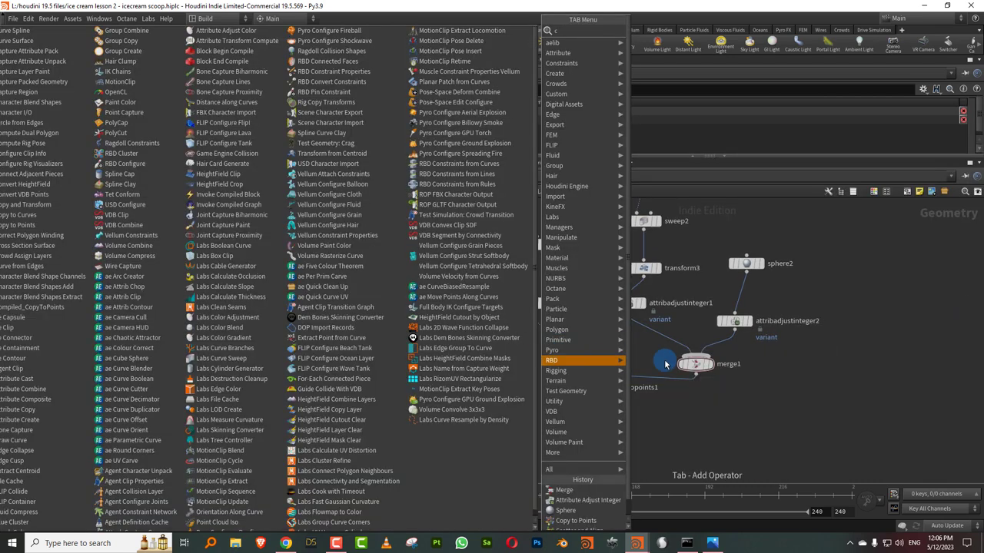
pyautogui.press('Escape')
pyautogui.press('Tab')
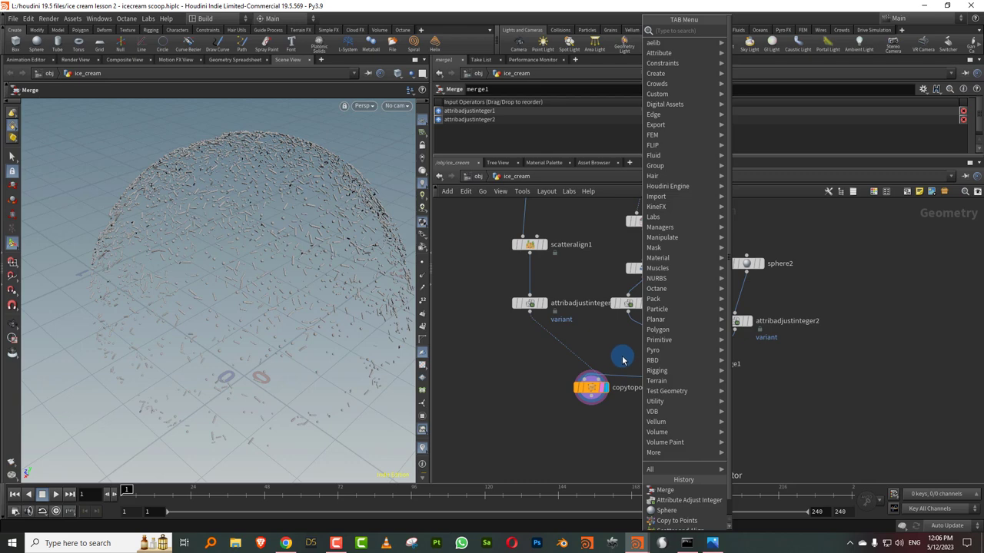
pyautogui.press('Escape')
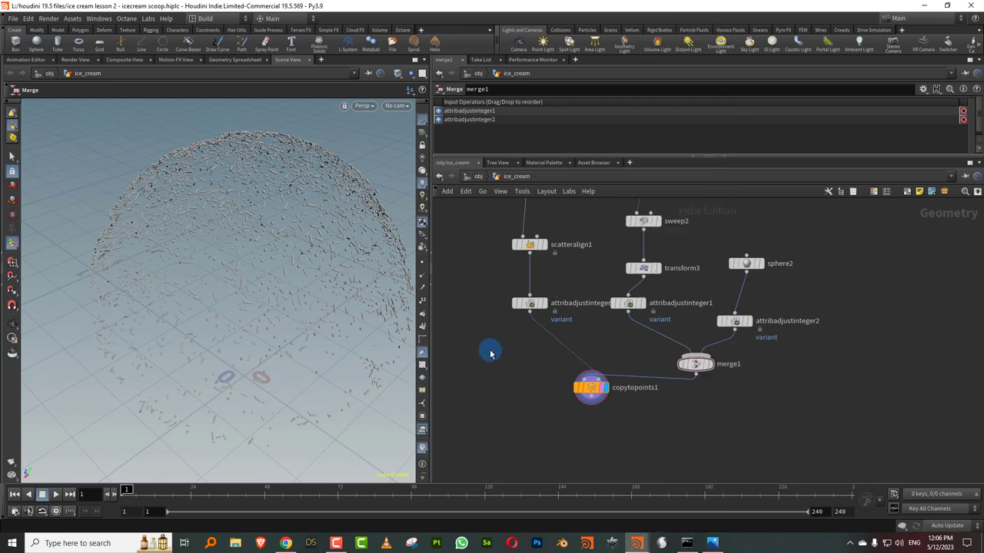
# Change attribadjustinteger3's pattern type to Noise and inspect how capsules and spheres are distributed over the scoop.
pyautogui.click(530, 303)
pyautogui.moveTo(571, 154); pyautogui.dragTo(571, 306)
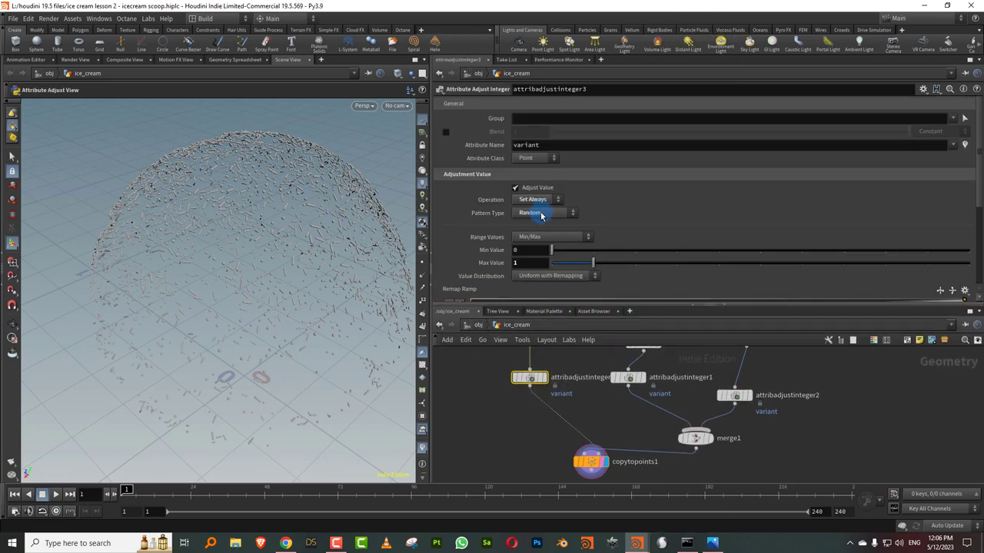
pyautogui.click(542, 213)
pyautogui.click(541, 245)
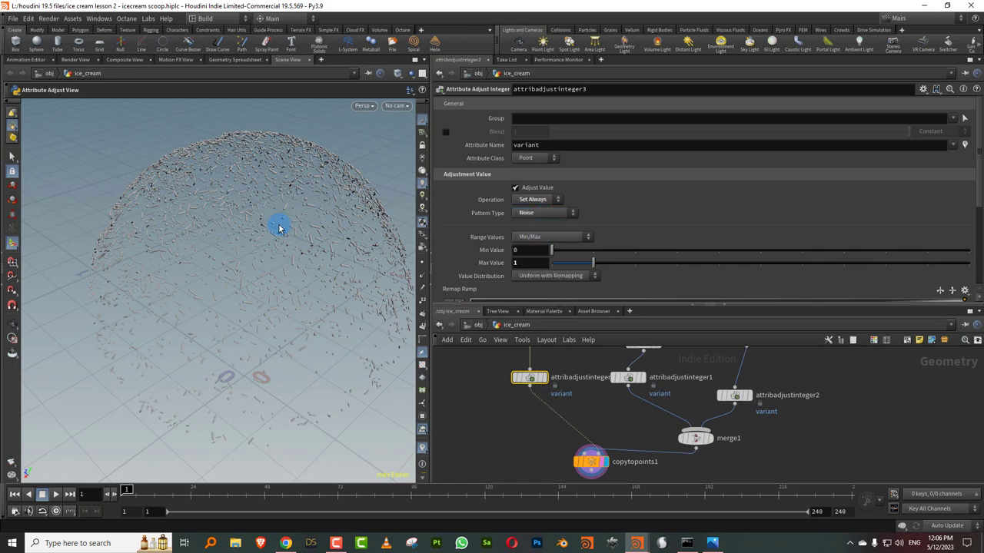
pyautogui.press('Escape')
pyautogui.moveTo(272, 219); pyautogui.dragTo(211, 193)
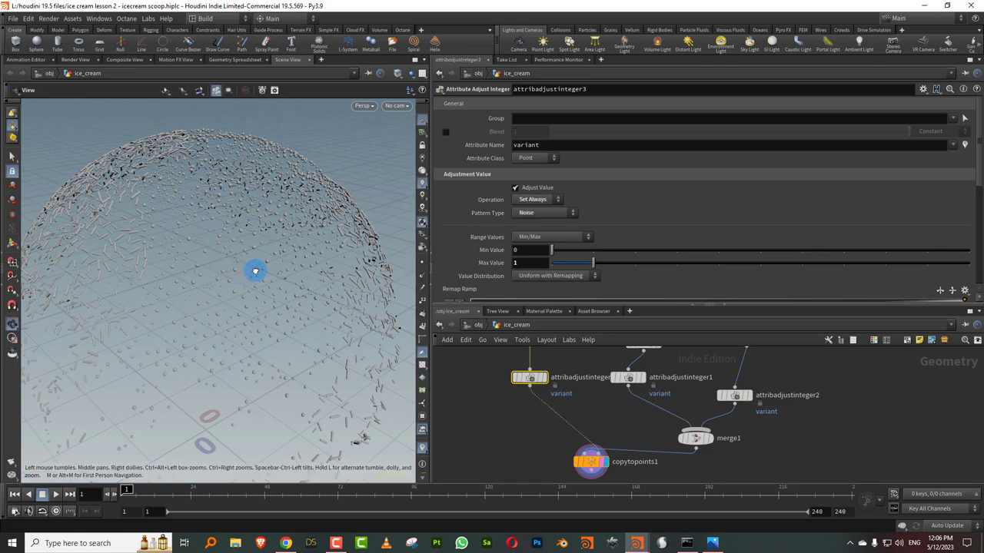
pyautogui.moveTo(255, 271)
pyautogui.mouseDown()
pyautogui.moveTo(369, 193)
pyautogui.moveTo(253, 260)
pyautogui.mouseUp()
# Insert an Attribute Adjust Float node between attribadjustinteger3 and copytopoints1.
pyautogui.moveTo(593, 420); pyautogui.dragTo(577, 402, button='middle')
pyautogui.press('Tab')
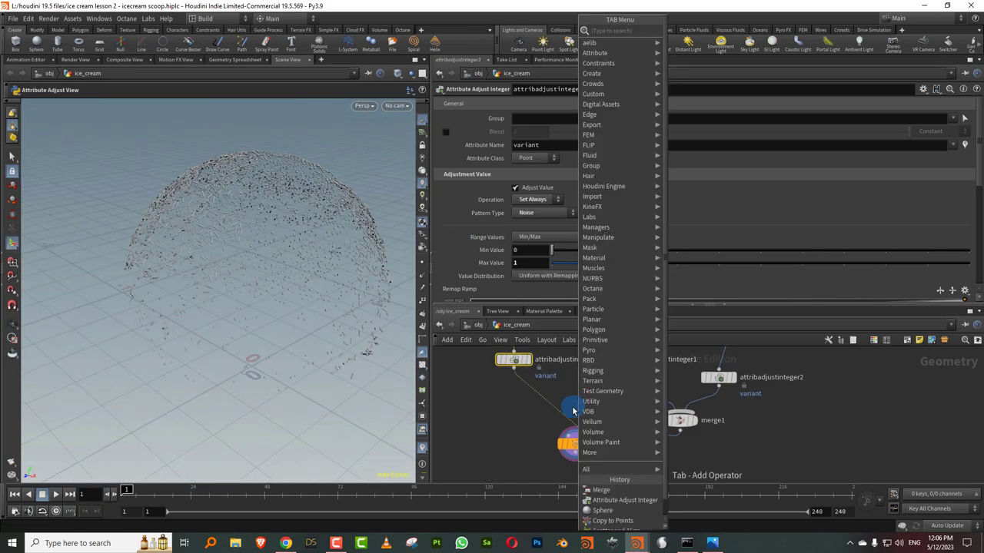
pyautogui.write('float')
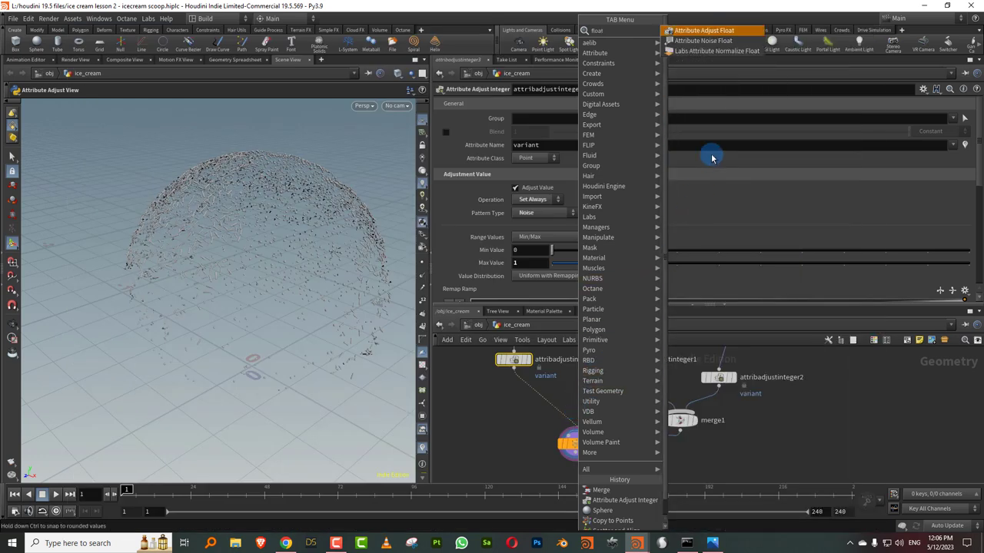
pyautogui.click(726, 40)
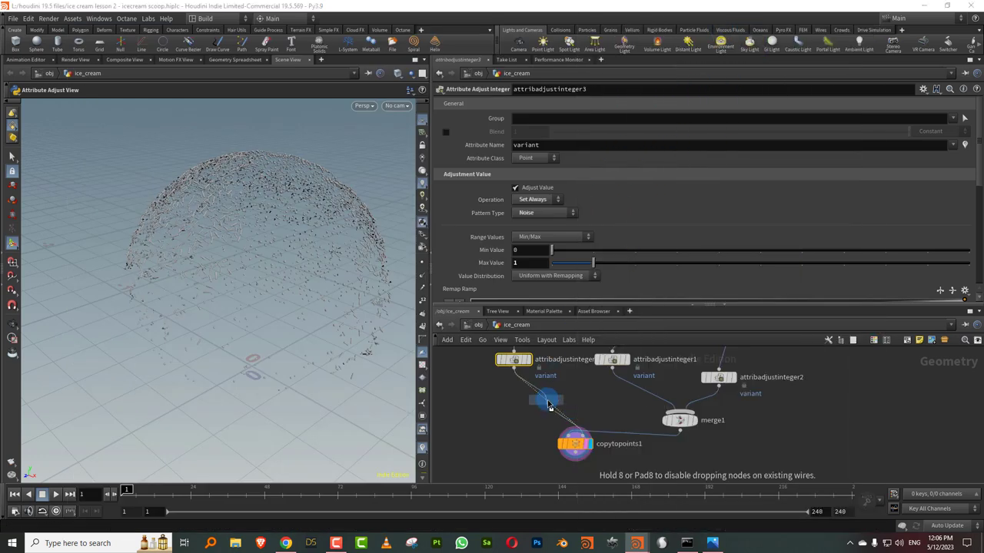
pyautogui.click(549, 403)
# Set the attribute name of the new Attribute Adjust Float node to ra.
pyautogui.doubleClick(542, 143)
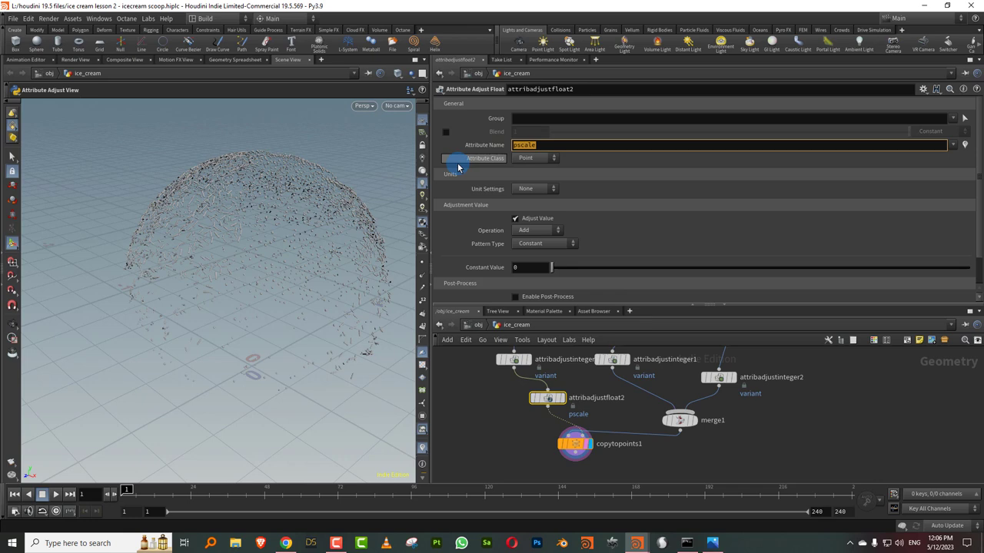
pyautogui.write('ra')
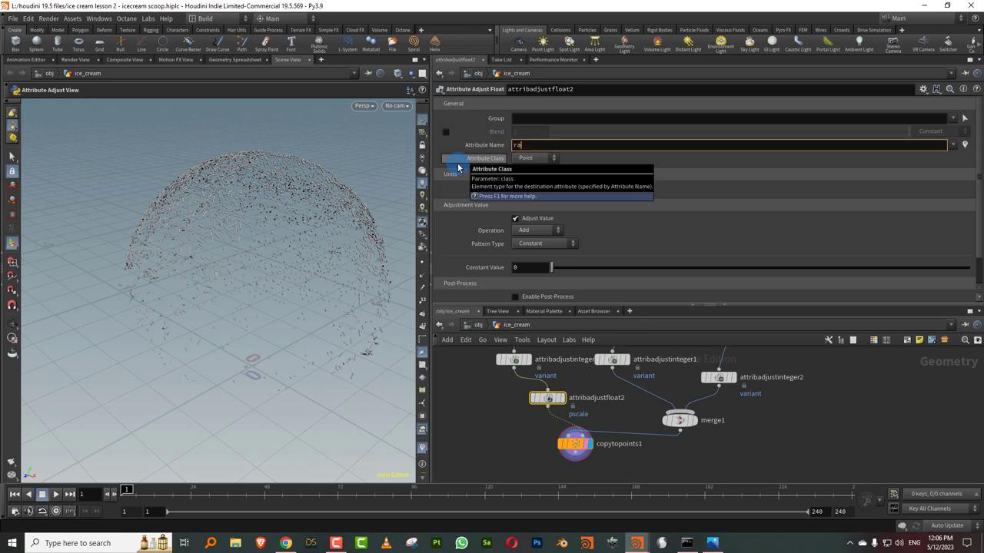
pyautogui.write('nd')
pyautogui.press('Return')
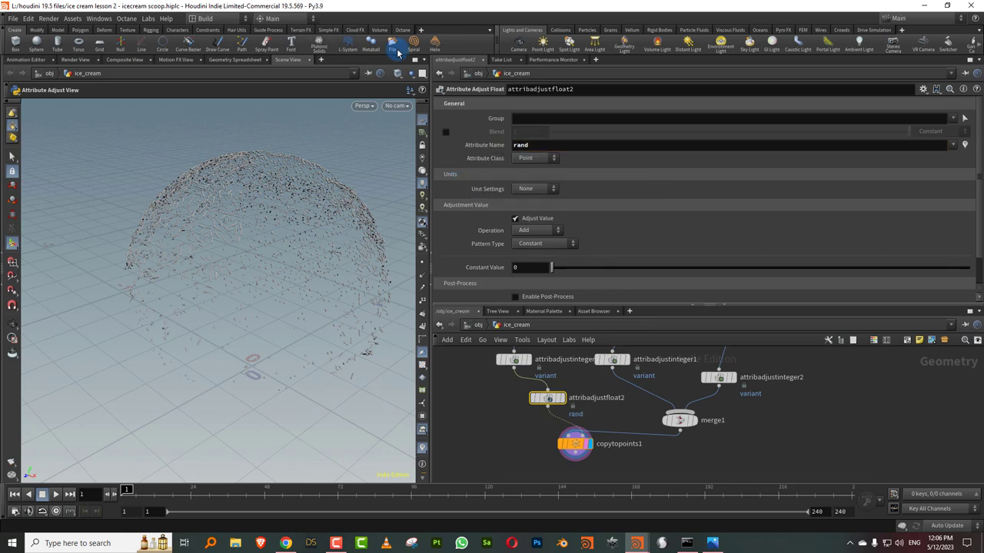
pyautogui.click(541, 145)
pyautogui.press('BackSpace')
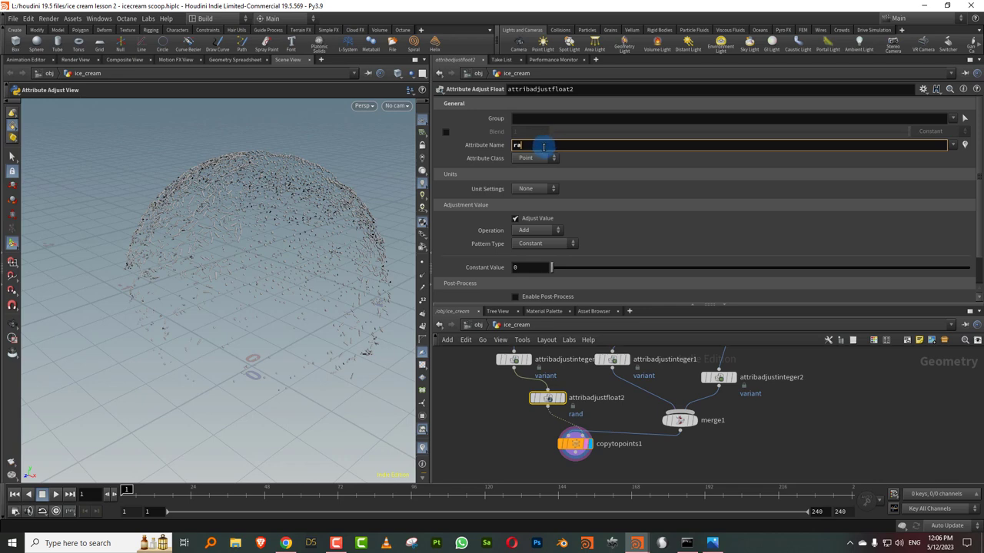
pyautogui.press('Return')
# Set the ra attribute's operation to Set Always with a Random pattern.
pyautogui.click(536, 230)
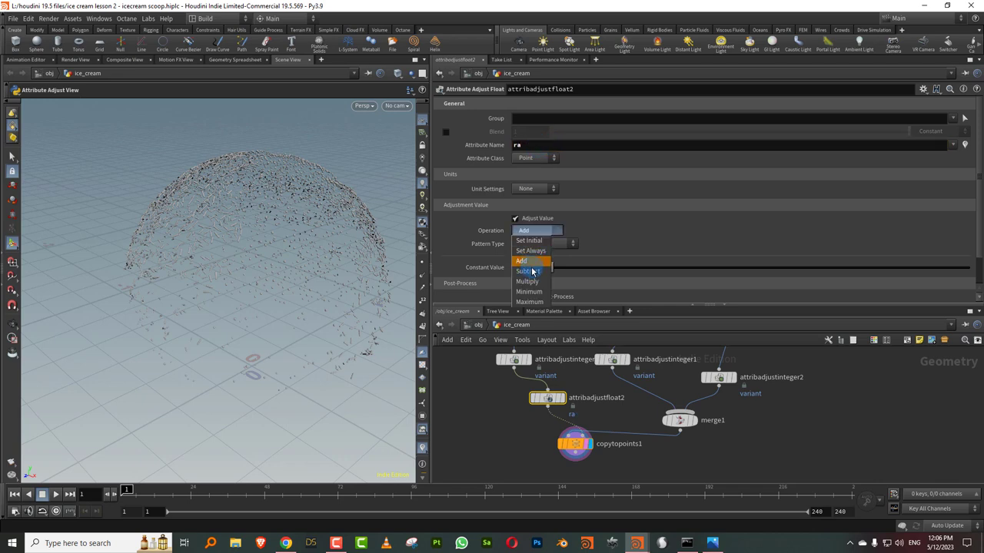
pyautogui.click(532, 252)
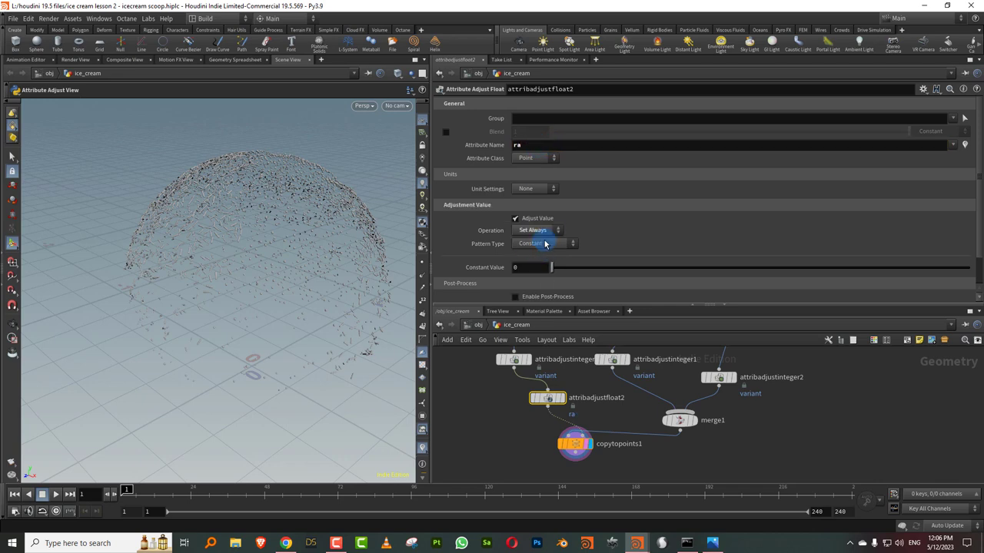
pyautogui.click(542, 244)
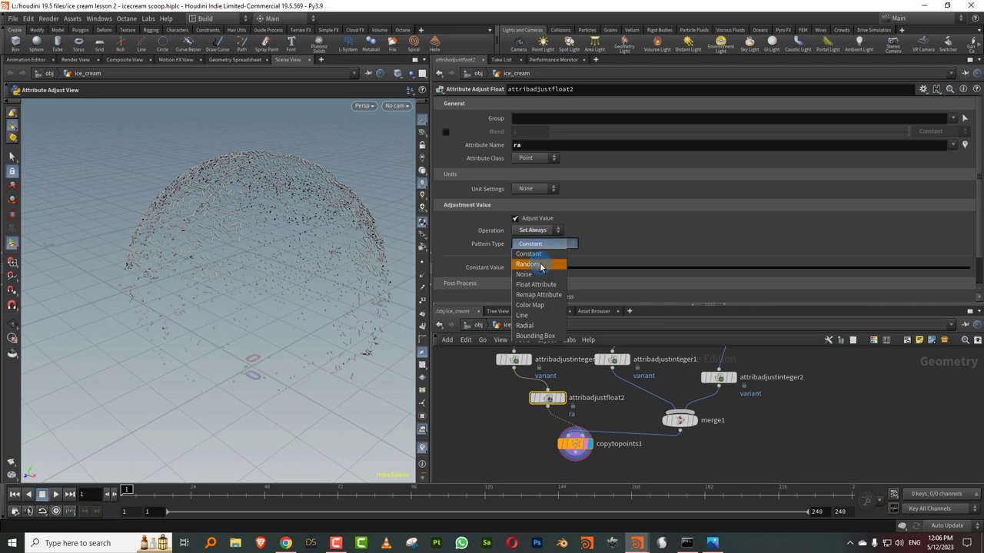
pyautogui.click(541, 264)
pyautogui.scroll(-1, 973, 261)
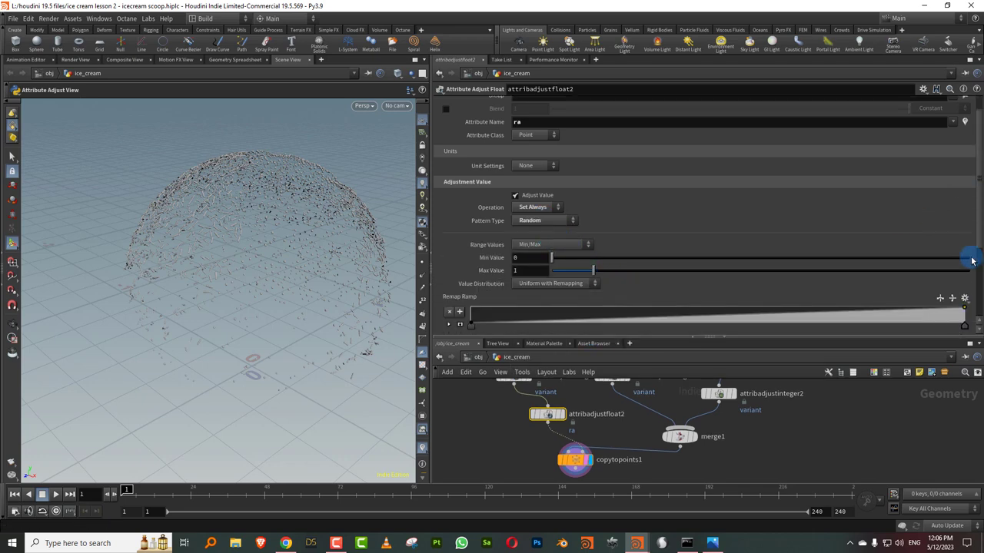
pyautogui.scroll(-3, 972, 261)
pyautogui.scroll(3, 740, 281)
# Insert a Color node between attribadjustfloat2 and copytopoints1.
pyautogui.press('Tab')
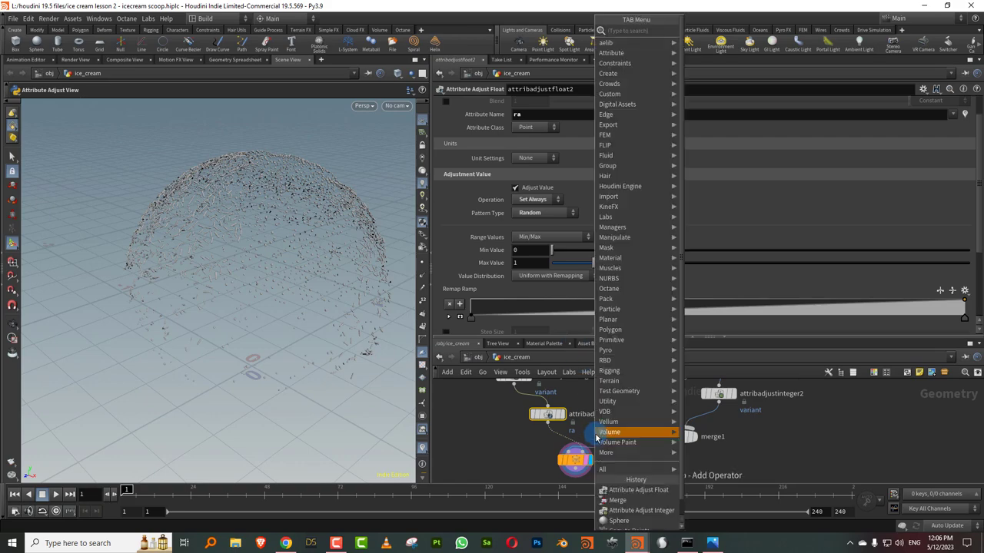
pyautogui.write('color')
pyautogui.click(722, 29)
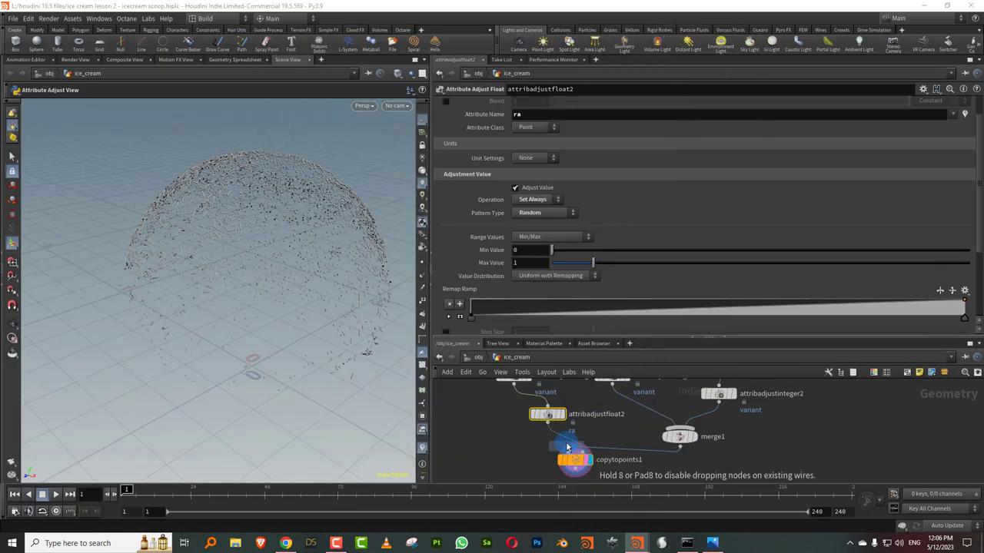
pyautogui.click(567, 449)
# Set the Color node's color type to Ramp from Attribute, driven by ra.
pyautogui.click(552, 153)
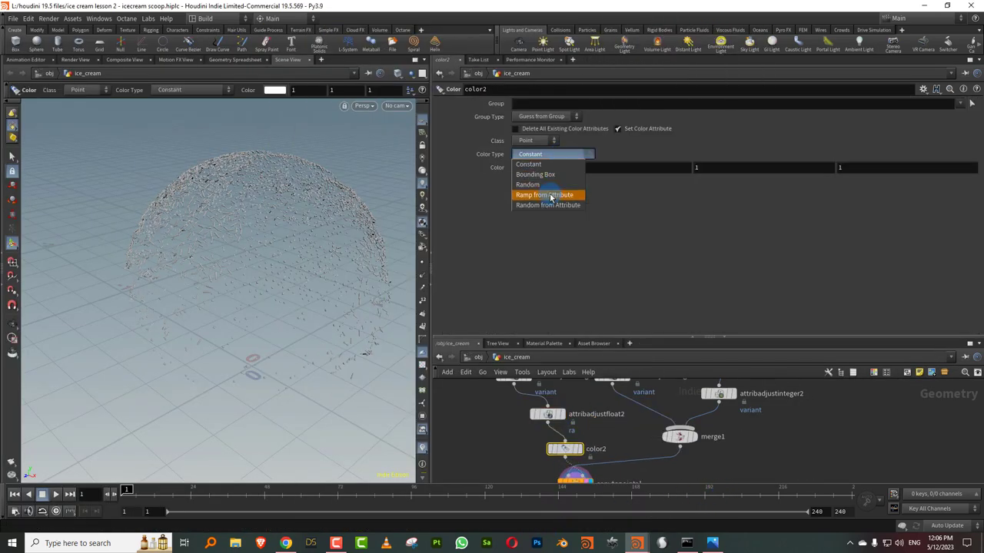
pyautogui.click(550, 196)
pyautogui.click(972, 168)
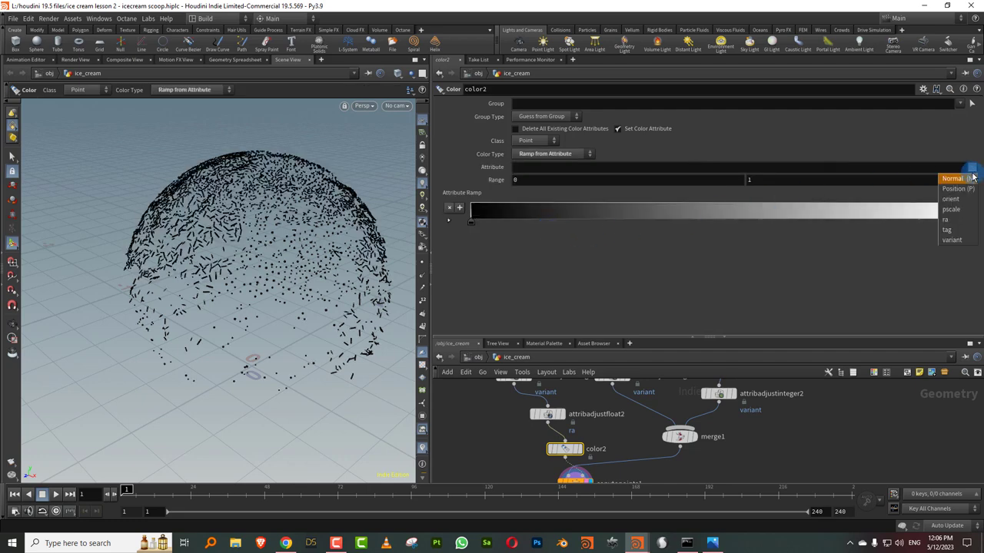
pyautogui.click(953, 221)
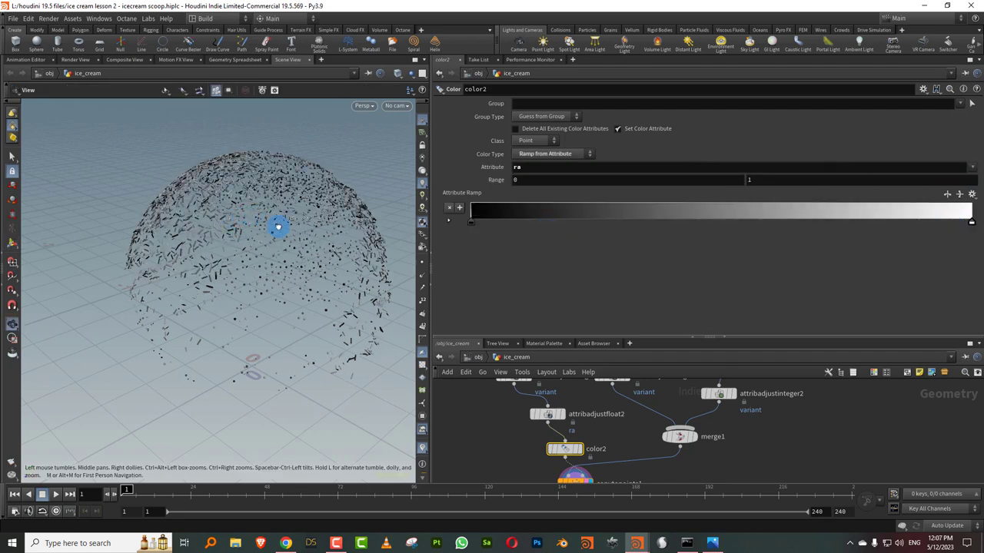
pyautogui.scroll(5, 280, 225)
# Try the Inferno preset on the sprinkles' attribute ramp.
pyautogui.click(972, 194)
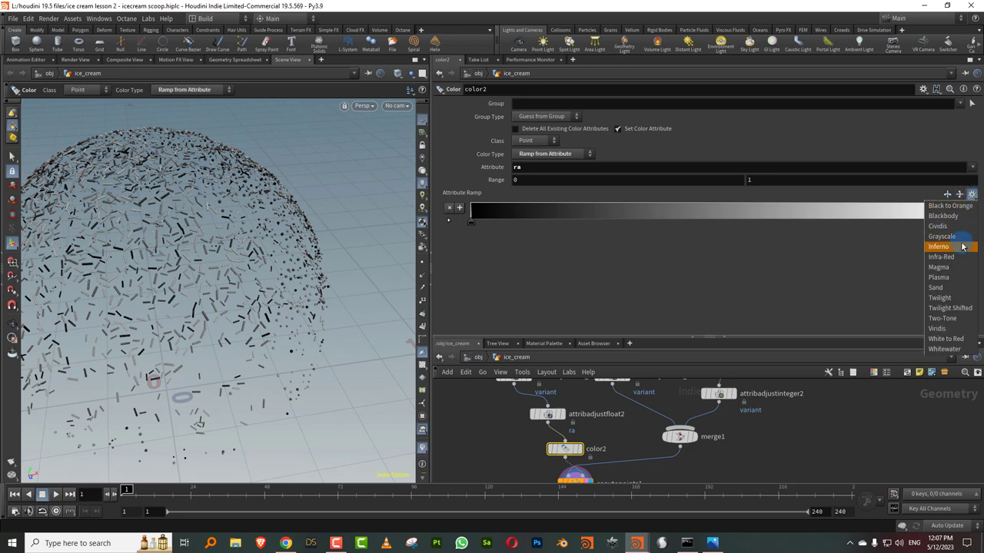
pyautogui.click(938, 247)
pyautogui.press('Escape')
pyautogui.scroll(-3, 254, 246)
pyautogui.press('Return')
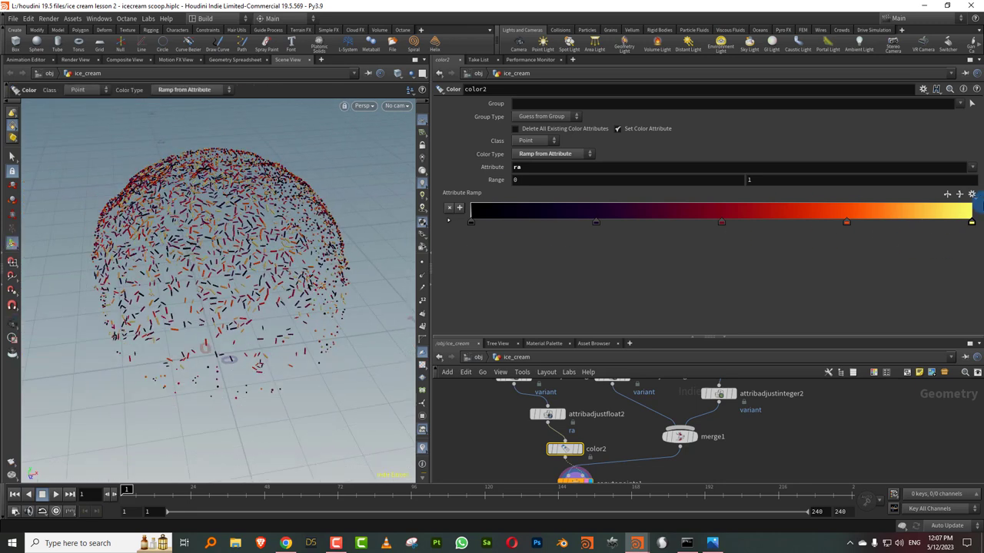
# Apply the Two-Tone preset to the attribute ramp and spread its stops, with a magenta stop between blue and red.
pyautogui.click(973, 195)
pyautogui.click(952, 317)
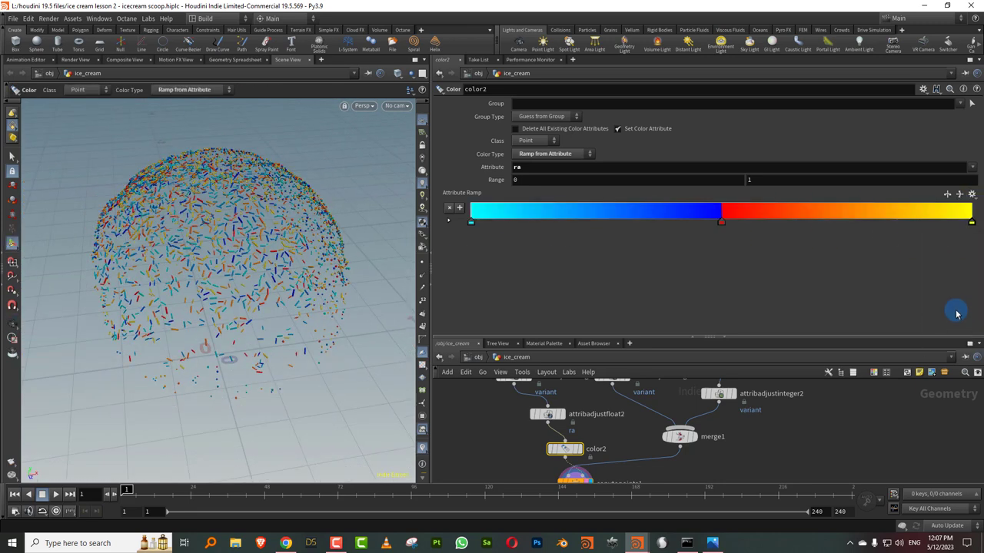
pyautogui.moveTo(722, 221); pyautogui.dragTo(572, 222)
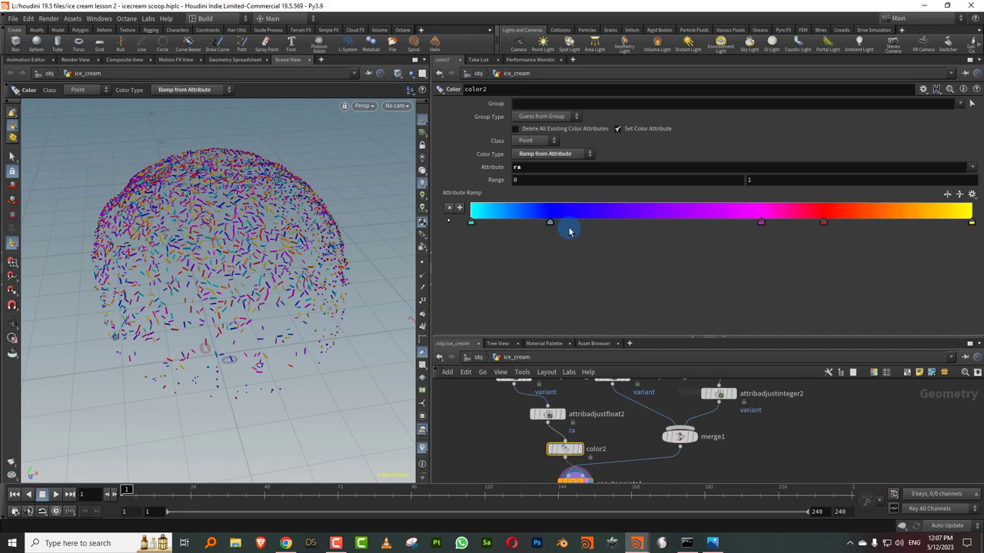
pyautogui.press('Escape')
pyautogui.moveTo(318, 226); pyautogui.dragTo(272, 289)
# Insert a Transform node between sphere2 and attribadjustinteger2 and set its uniform scale to 1.84.
pyautogui.moveTo(623, 337); pyautogui.dragTo(625, 273)
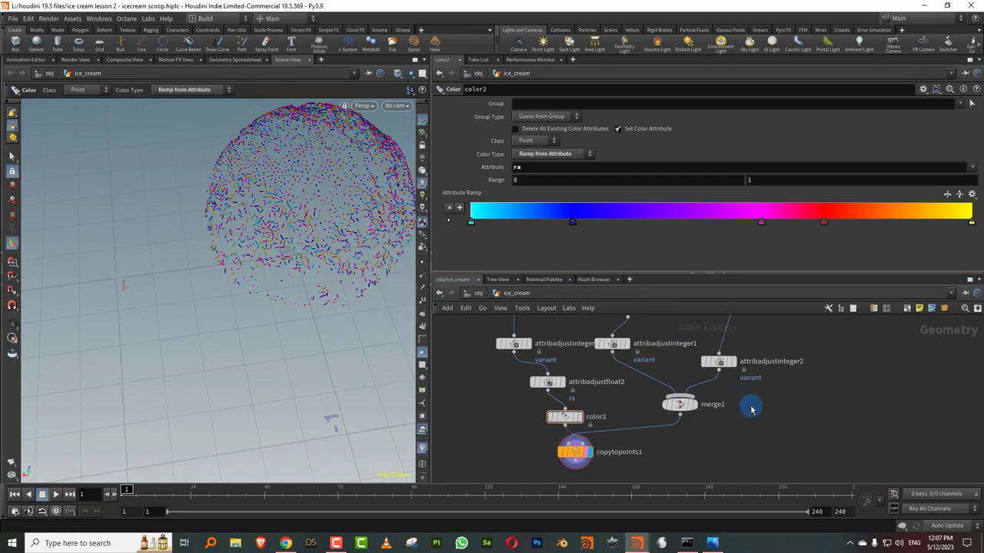
pyautogui.press('Tab')
pyautogui.write('tr')
pyautogui.click(623, 54)
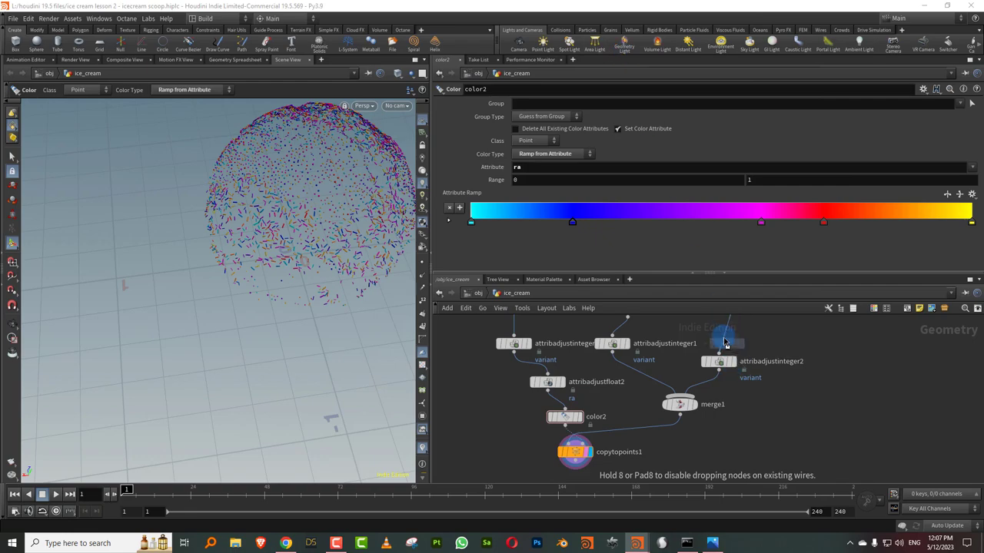
pyautogui.click(725, 342)
pyautogui.moveTo(595, 193); pyautogui.dragTo(626, 193)
pyautogui.press('Escape')
pyautogui.moveTo(366, 149); pyautogui.dragTo(266, 202)
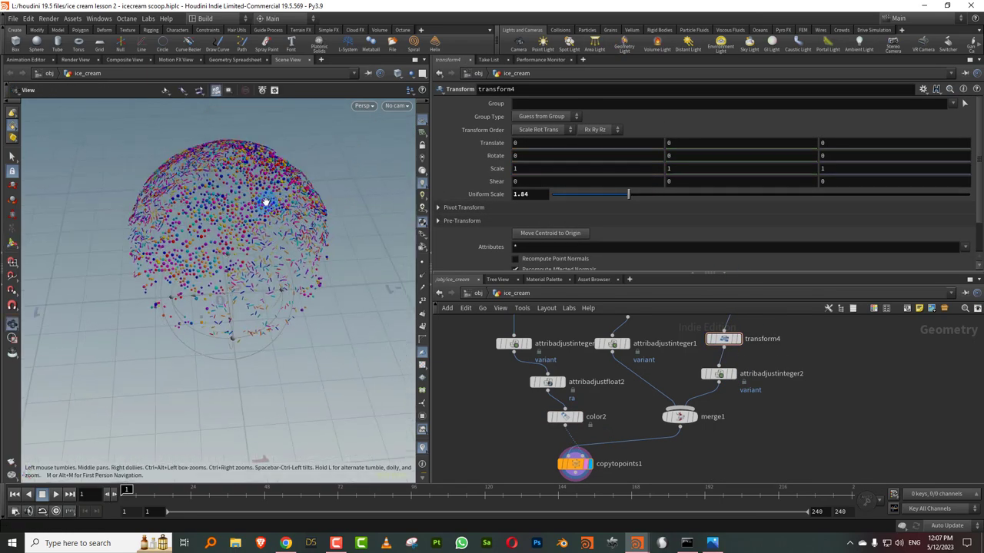
pyautogui.scroll(5, 285, 204)
# Try a noise element size of 0.57 and an offset of 1.84 on attribadjustinteger3's variant attribute.
pyautogui.click(511, 345)
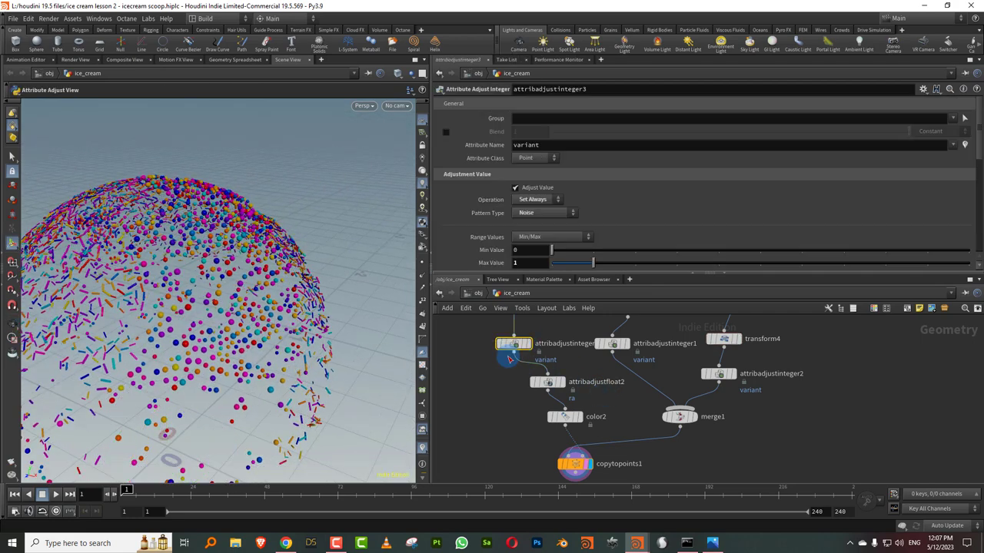
pyautogui.moveTo(470, 337); pyautogui.dragTo(465, 412, button='middle')
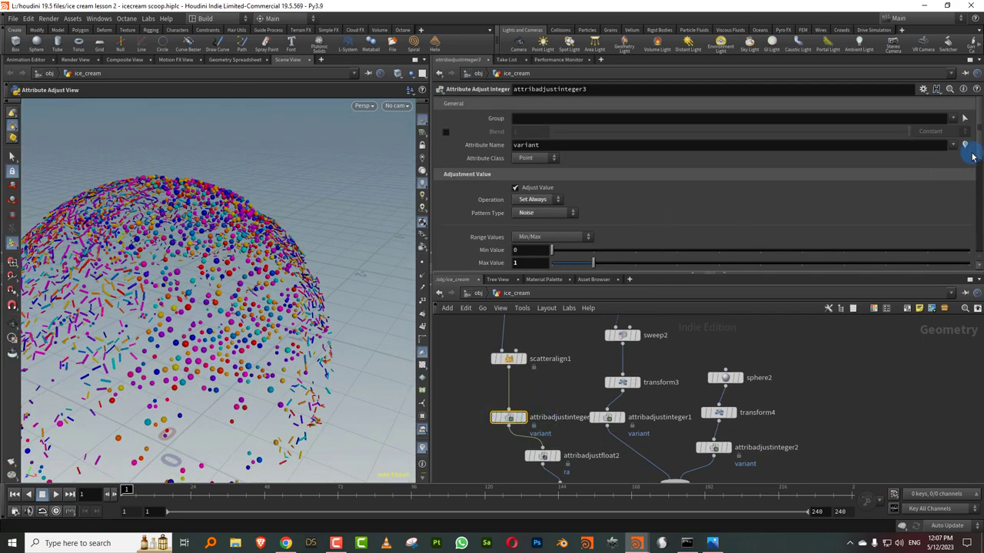
pyautogui.scroll(-4, 972, 156)
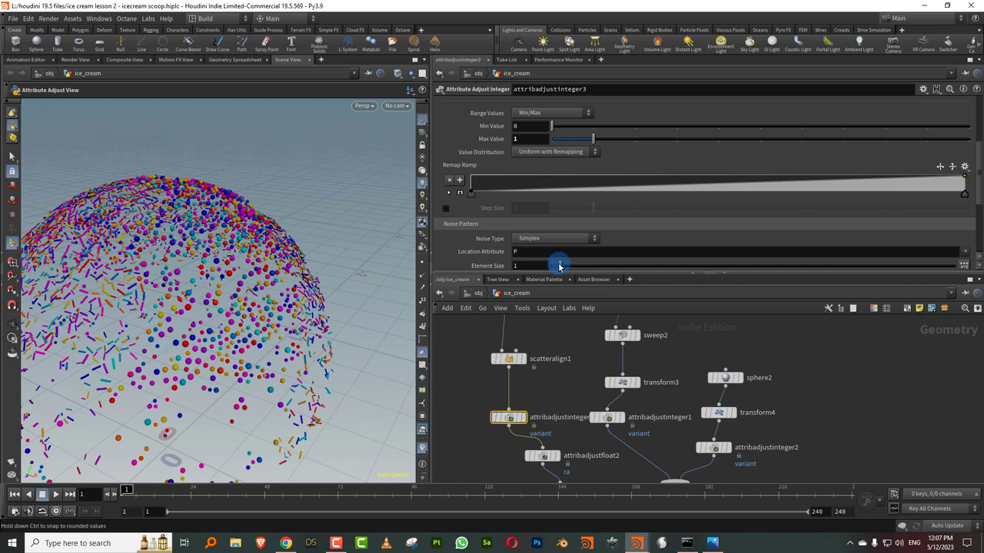
pyautogui.moveTo(559, 266); pyautogui.dragTo(565, 367)
pyautogui.moveTo(554, 329); pyautogui.dragTo(567, 329)
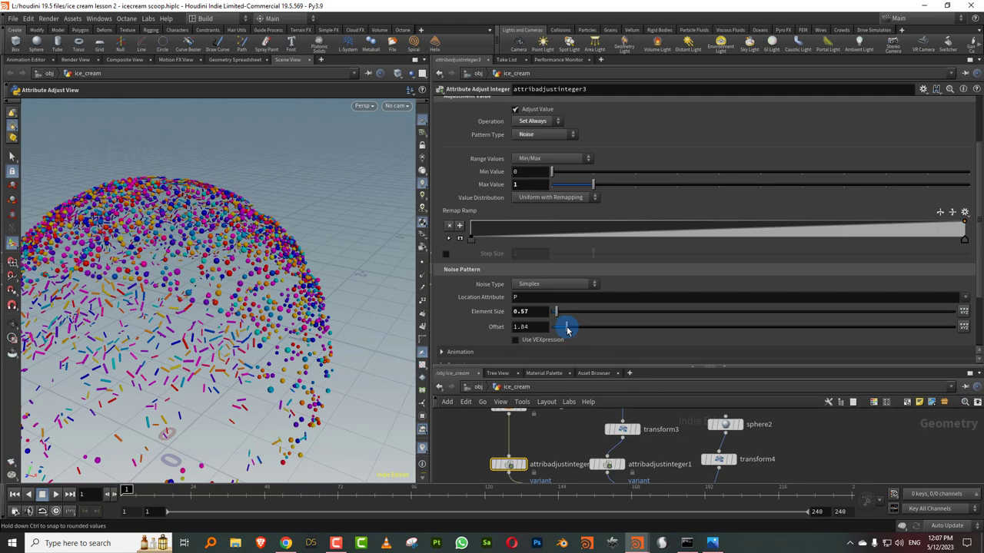
# Set the pattern type of attribadjustinteger3 to Random with a seed of 51.
pyautogui.click(542, 135)
pyautogui.click(536, 158)
pyautogui.press('Escape')
pyautogui.moveTo(272, 277); pyautogui.dragTo(310, 255)
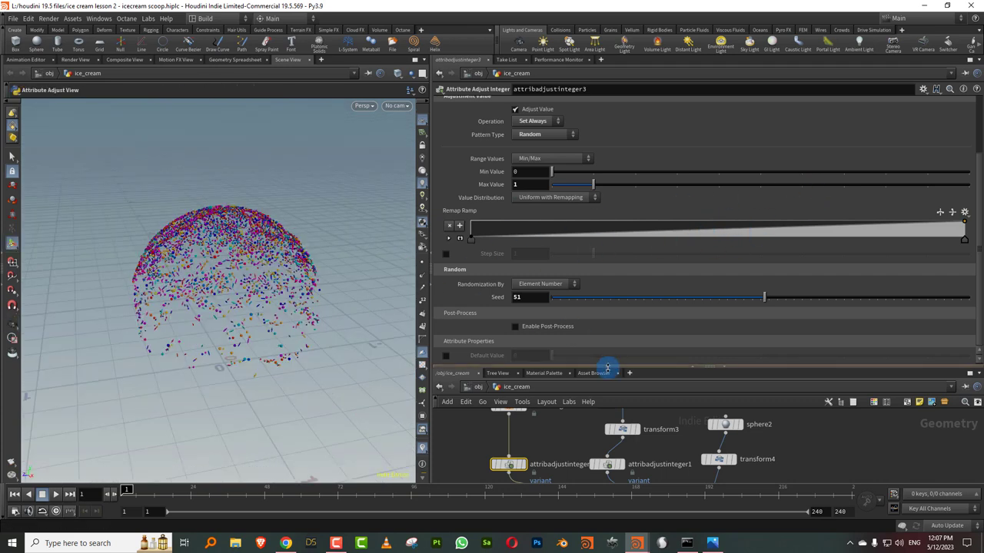
# Add a Merge node below copytopoints1 in the network.
pyautogui.moveTo(604, 368); pyautogui.dragTo(599, 169)
pyautogui.press('Tab')
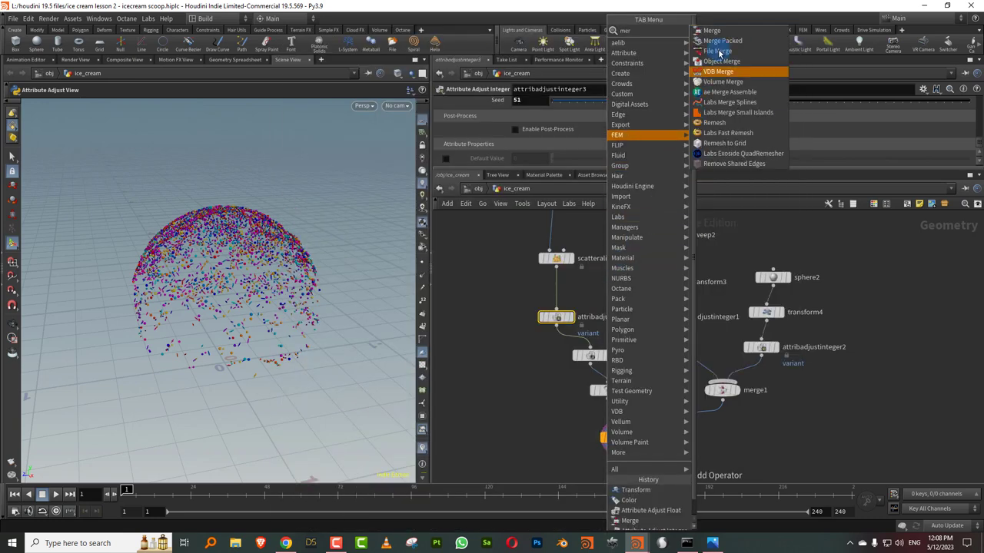
pyautogui.click(708, 67)
pyautogui.click(543, 465)
# Wire convertvdb2 and copytopoints1 into the merge2 node and display the scoop together with its sprinkles.
pyautogui.scroll(-3, 543, 465)
pyautogui.scroll(3, 545, 342)
pyautogui.scroll(-3, 543, 347)
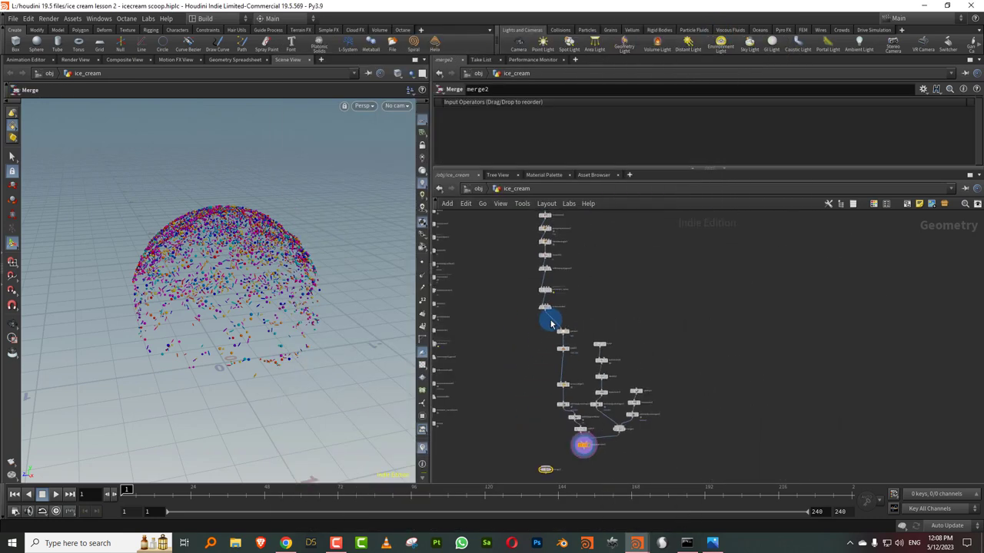
pyautogui.scroll(2, 541, 330)
pyautogui.click(549, 286)
pyautogui.moveTo(510, 476); pyautogui.dragTo(567, 259, button='middle')
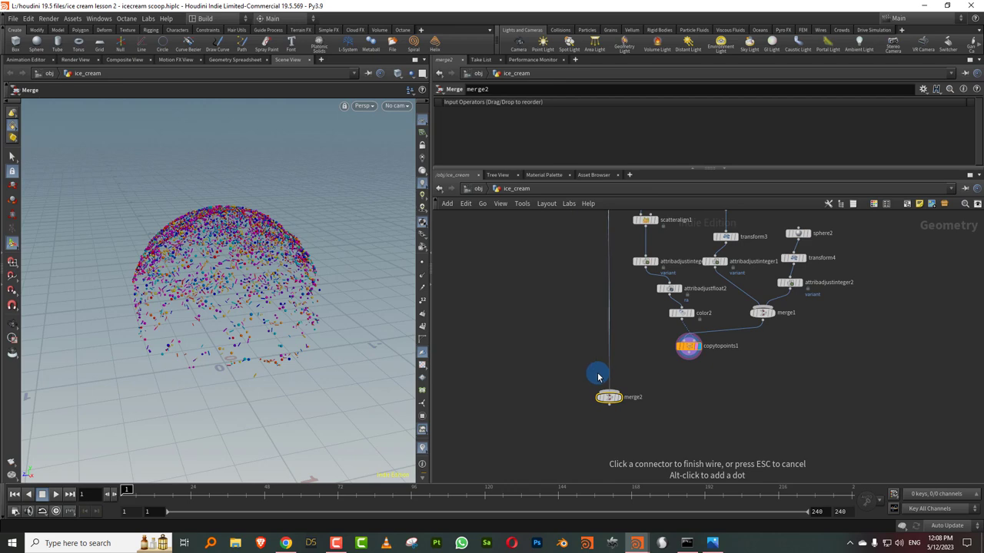
pyautogui.click(607, 389)
pyautogui.scroll(3, 671, 374)
pyautogui.click(706, 343)
pyautogui.click(567, 404)
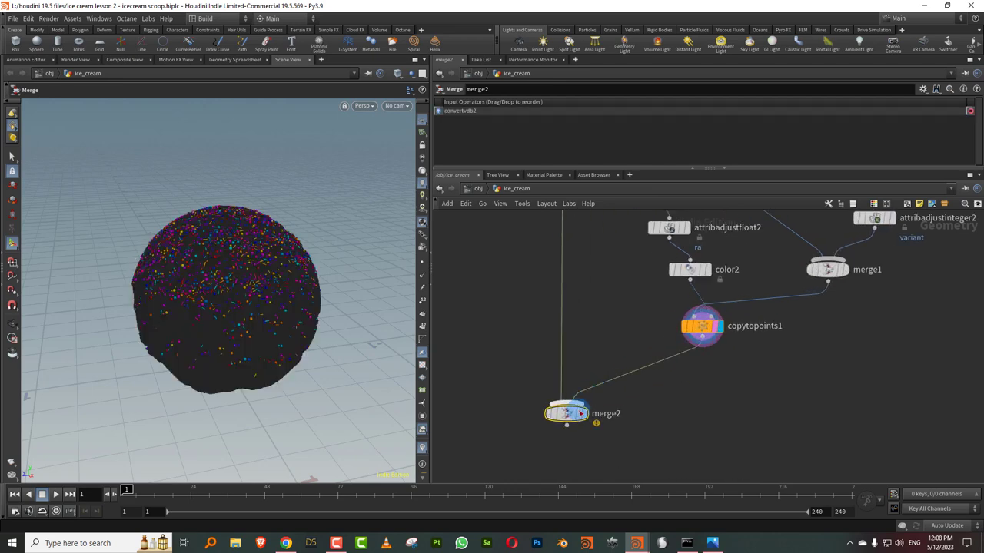
pyautogui.keyDown('alt'); pyautogui.moveTo(212, 288); pyautogui.dragTo(345, 287); pyautogui.keyUp('alt')
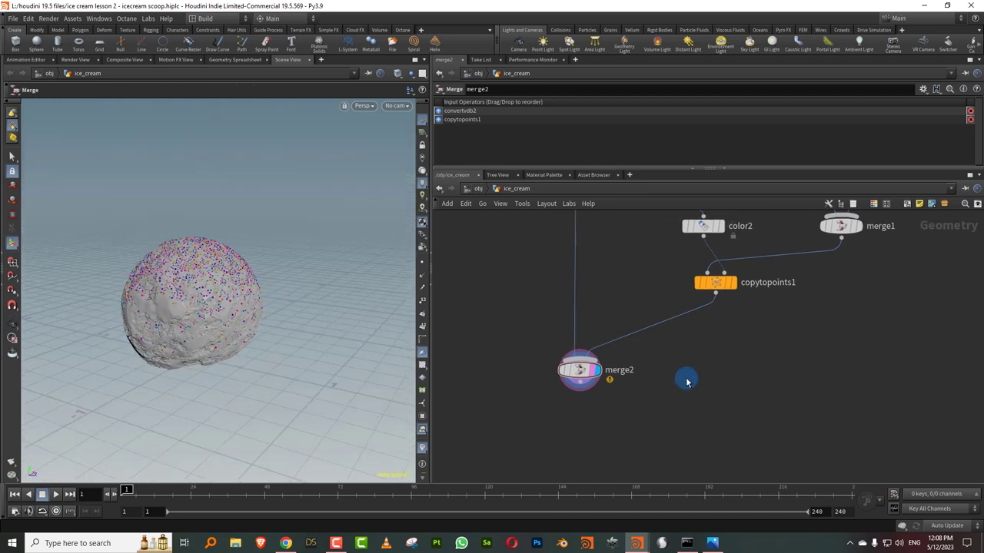
# Append a Transform node to the output of merge2 and display it.
pyautogui.press('Tab')
pyautogui.write('tr')
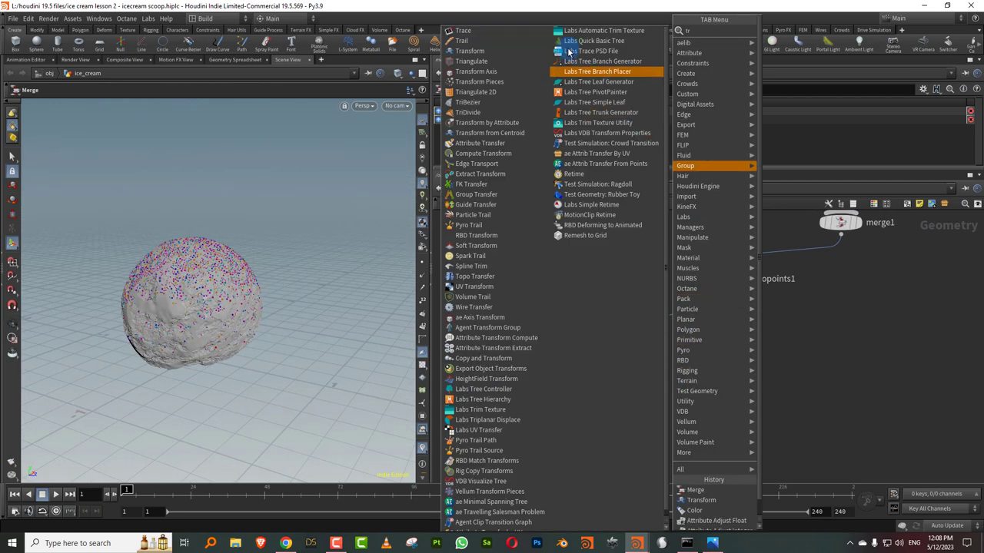
pyautogui.click(503, 49)
pyautogui.click(585, 406)
pyautogui.click(584, 406)
# Merge the waffle bowl's color1 output with transform5 in another Merge node, and set transform5's Y translation to 0.0769332.
pyautogui.scroll(-5, 584, 406)
pyautogui.press('Tab')
pyautogui.moveTo(589, 375)
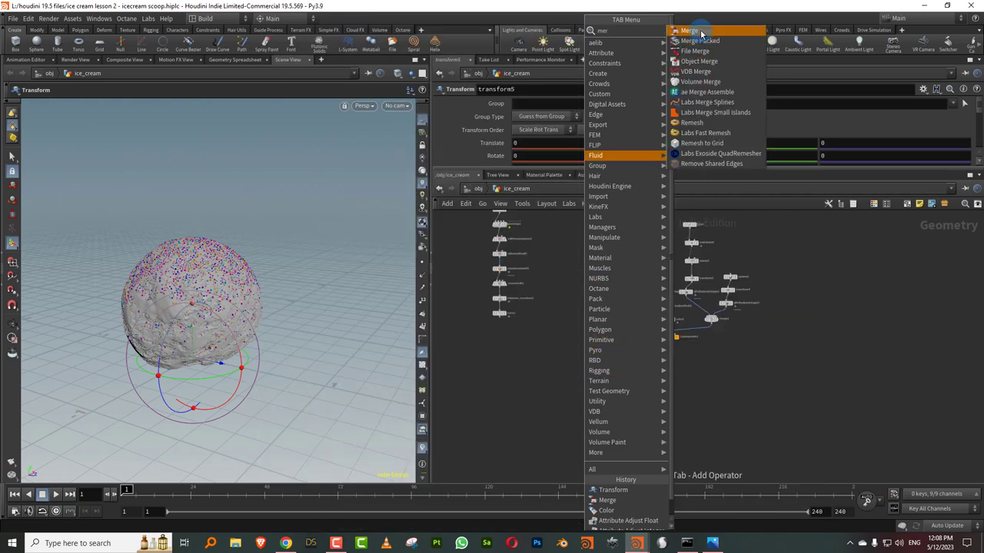
pyautogui.click(695, 31)
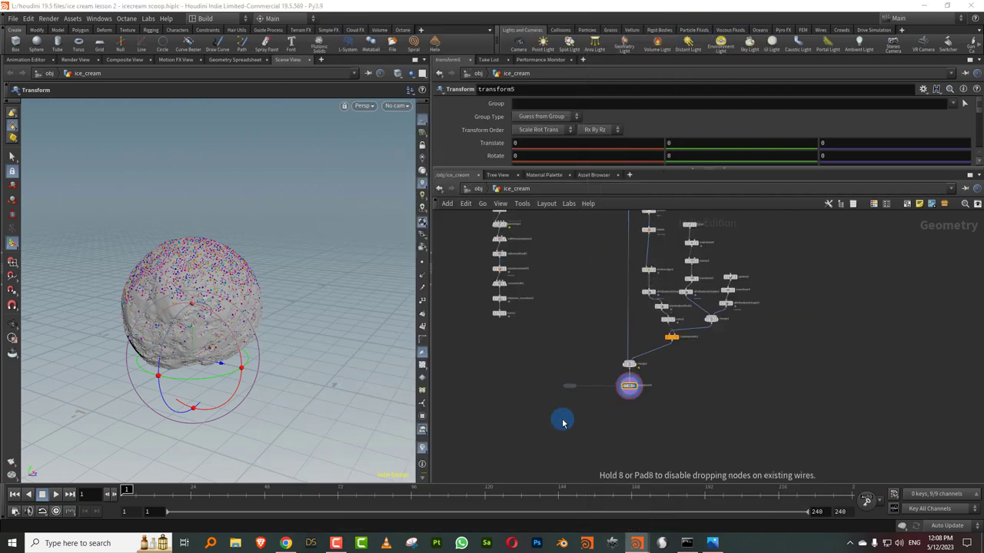
pyautogui.click(560, 421)
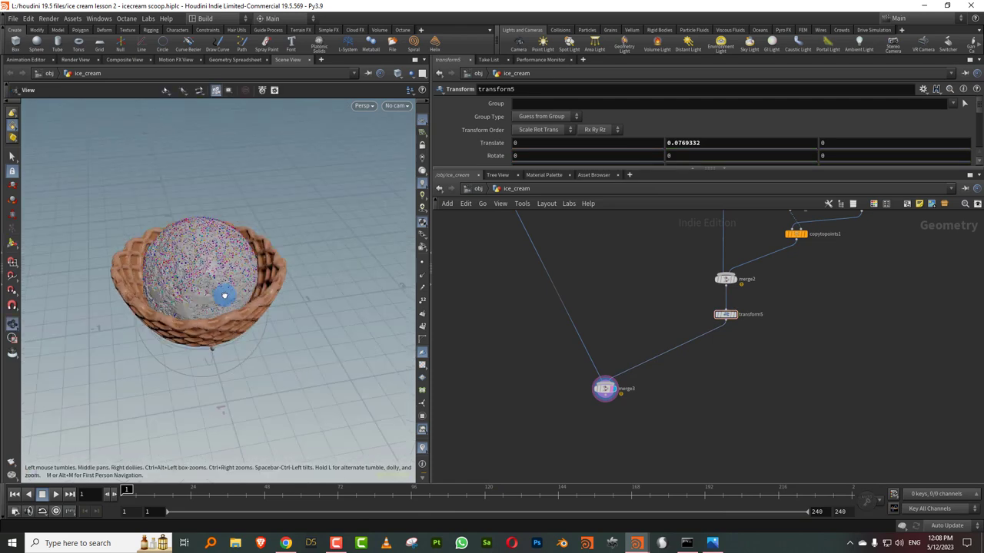
pyautogui.keyDown('alt'); pyautogui.moveTo(219, 292); pyautogui.dragTo(202, 307); pyautogui.keyUp('alt')
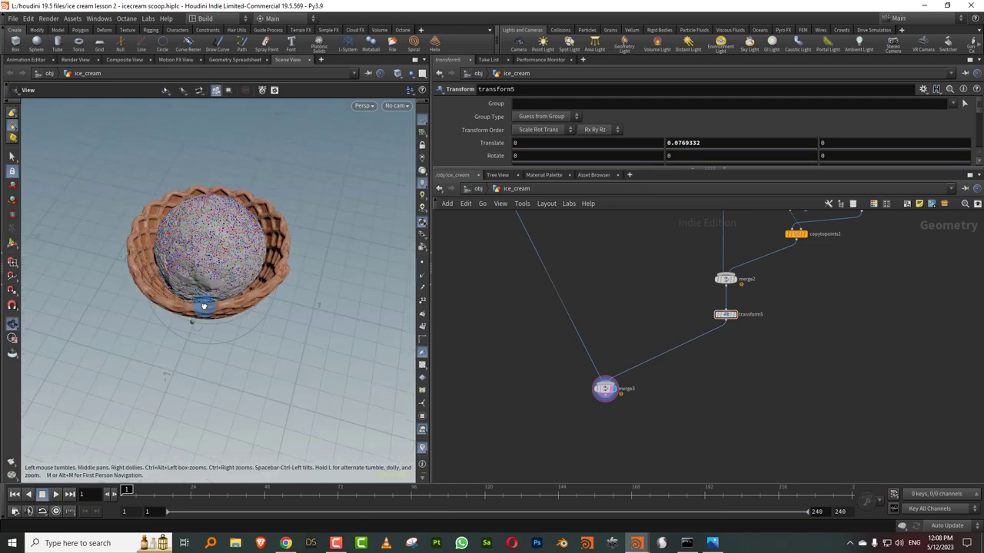
# Set the uniform scale of transform5 to 1.24 so the scoop fills the waffle bowl.
pyautogui.moveTo(682, 304); pyautogui.dragTo(646, 334, button='middle')
pyautogui.moveTo(649, 327); pyautogui.dragTo(719, 360)
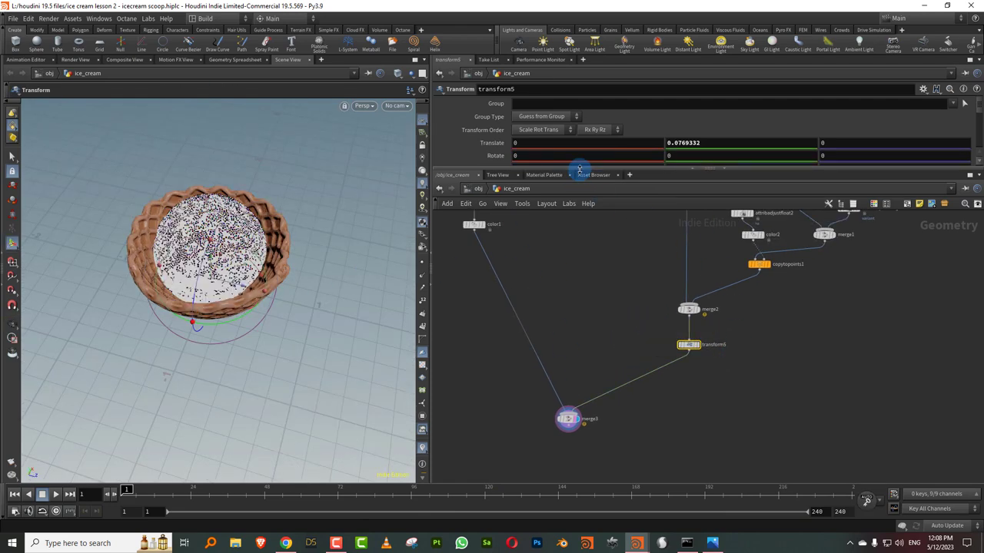
pyautogui.moveTo(593, 173); pyautogui.dragTo(454, 263)
pyautogui.click(616, 195)
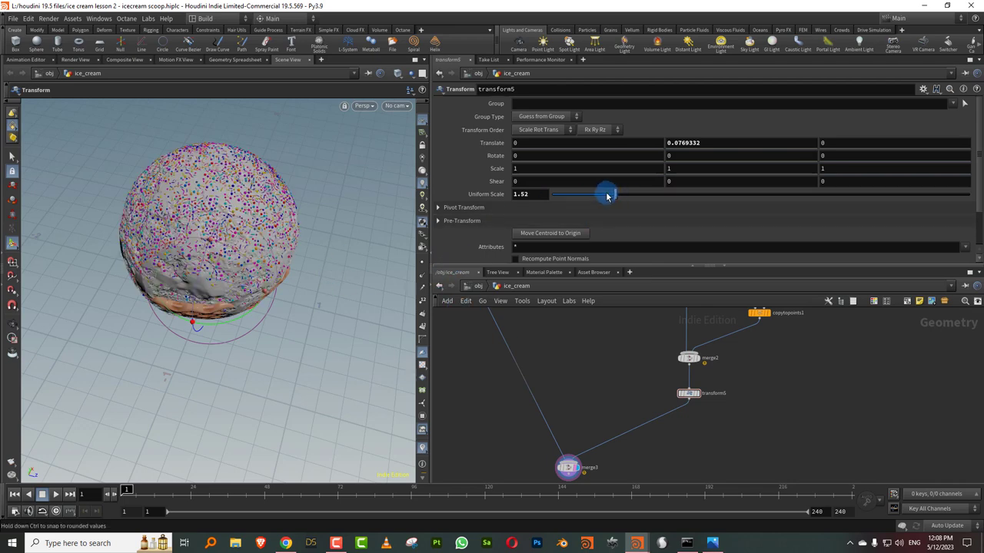
pyautogui.moveTo(607, 198); pyautogui.dragTo(602, 198)
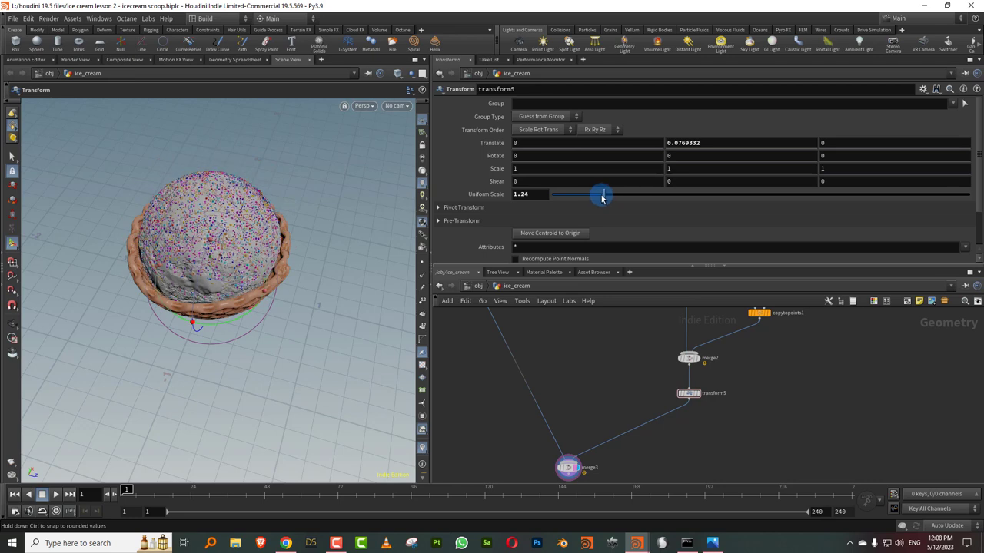
pyautogui.press('Escape')
pyautogui.moveTo(331, 246); pyautogui.dragTo(265, 269)
# Set the Keep by Normals spread angle of group1 to 53.7 to confine the sprinkles to the scoop's top.
pyautogui.moveTo(772, 393); pyautogui.dragTo(677, 548, button='middle')
pyautogui.moveTo(621, 424)
pyautogui.mouseDown(button='middle')
pyautogui.moveTo(648, 400)
pyautogui.moveTo(625, 412)
pyautogui.mouseUp(button='middle')
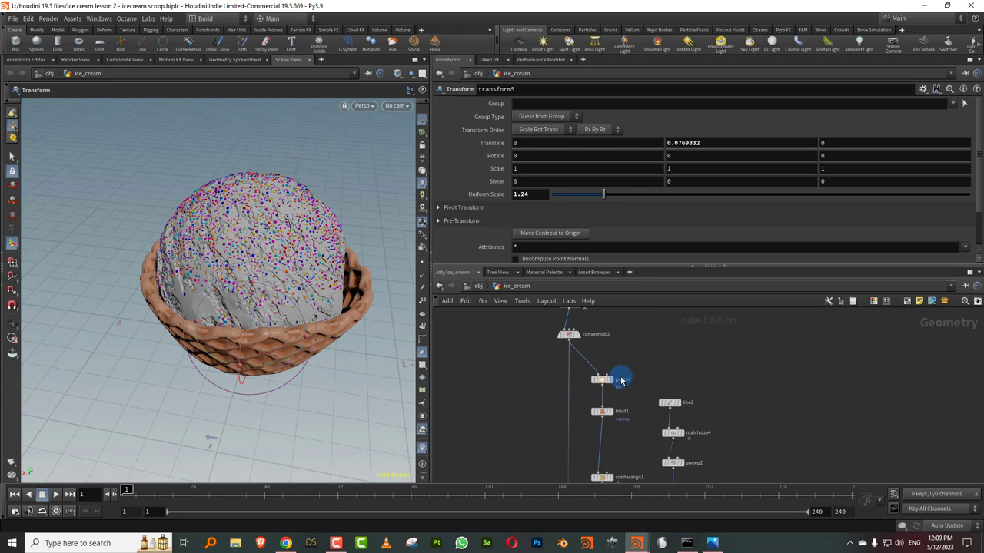
pyautogui.click(621, 380)
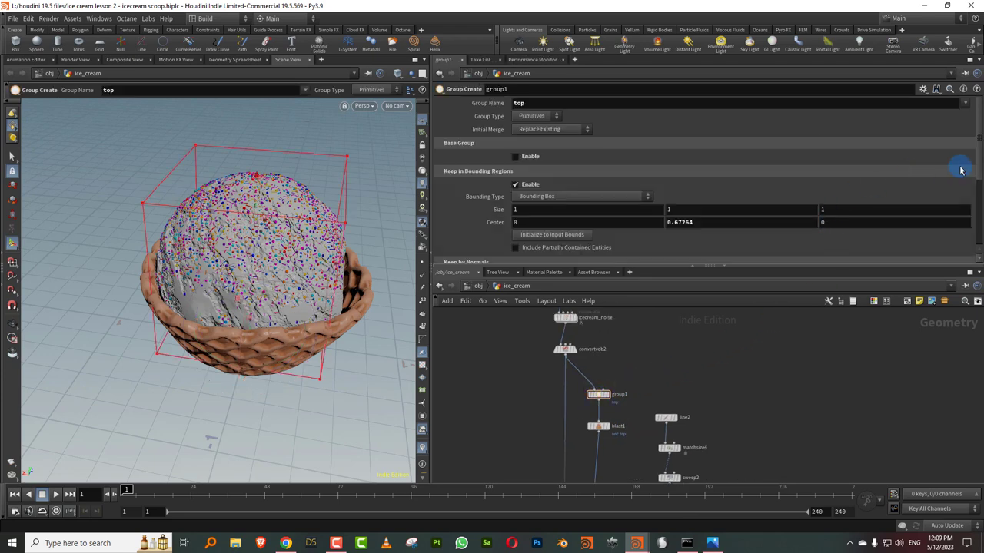
pyautogui.scroll(-3, 960, 175)
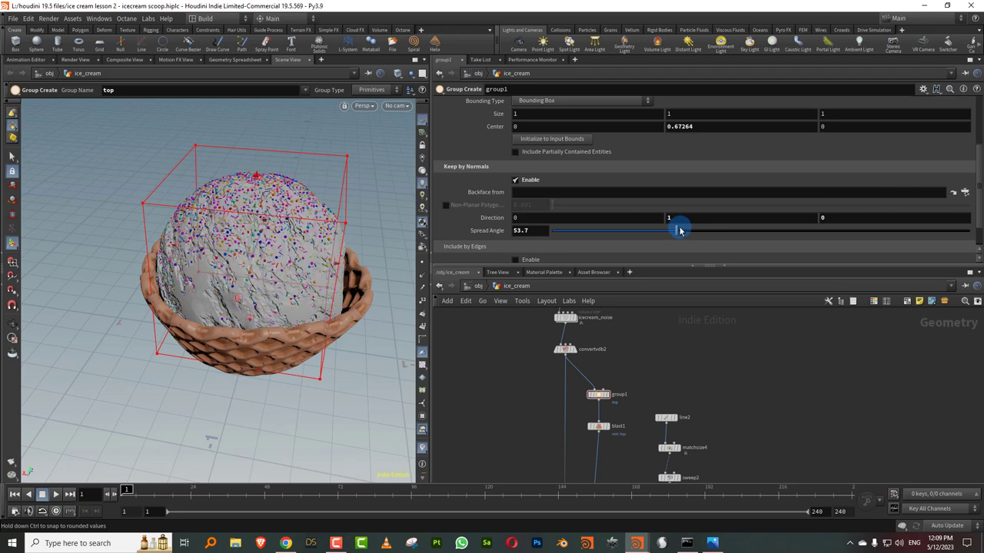
pyautogui.press('Escape')
pyautogui.moveTo(281, 228)
pyautogui.mouseDown()
pyautogui.moveTo(308, 222)
pyautogui.moveTo(260, 236)
pyautogui.moveTo(272, 248)
pyautogui.moveTo(263, 235)
pyautogui.moveTo(300, 246)
pyautogui.moveTo(269, 250)
pyautogui.moveTo(285, 244)
pyautogui.moveTo(285, 223)
pyautogui.moveTo(300, 228)
pyautogui.mouseUp()
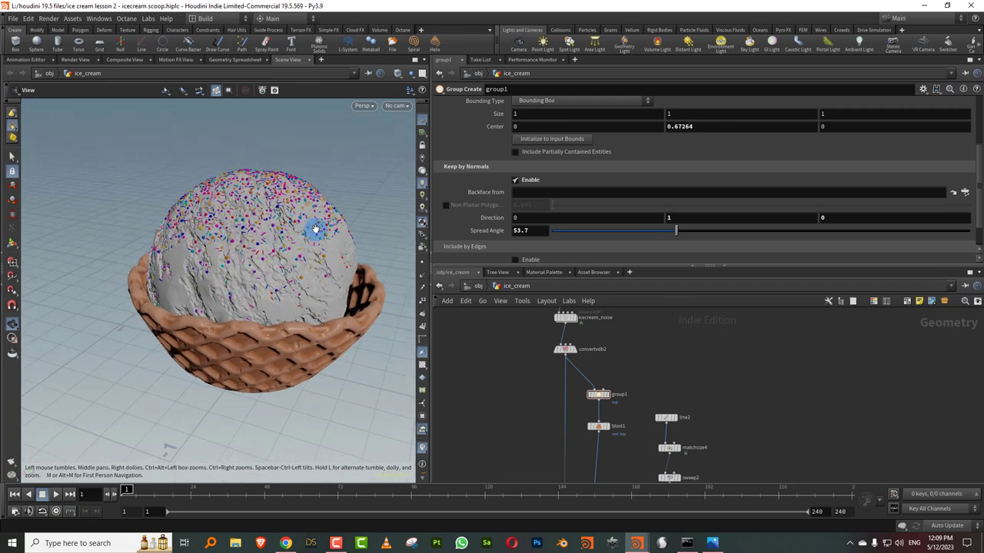
pyautogui.moveTo(762, 266); pyautogui.dragTo(756, 200)
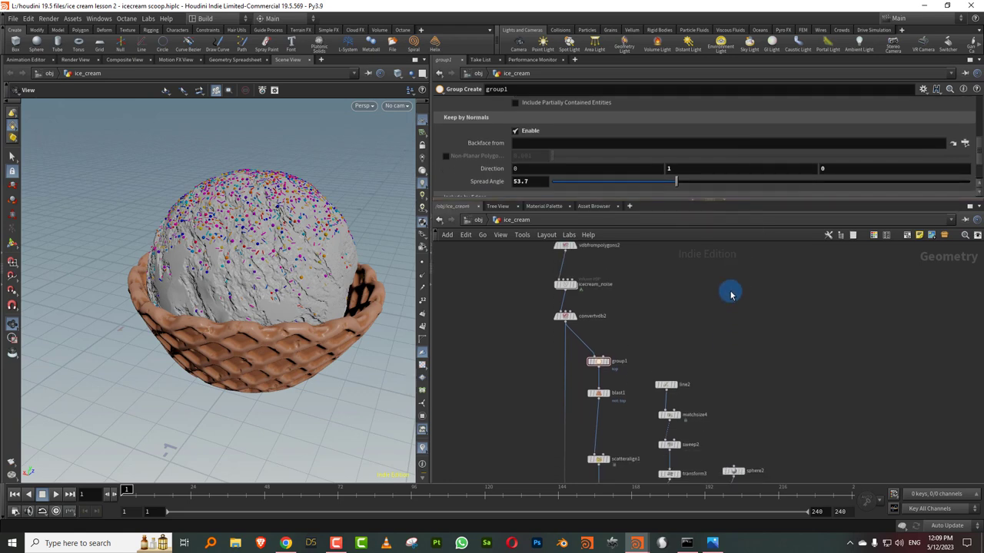